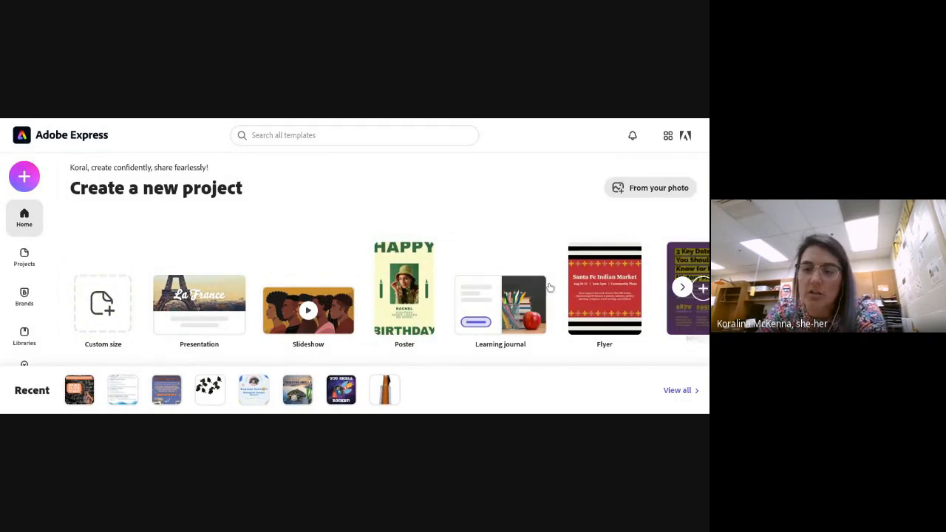
pyautogui.scroll(-2, 526, 234)
pyautogui.scroll(2, 525, 233)
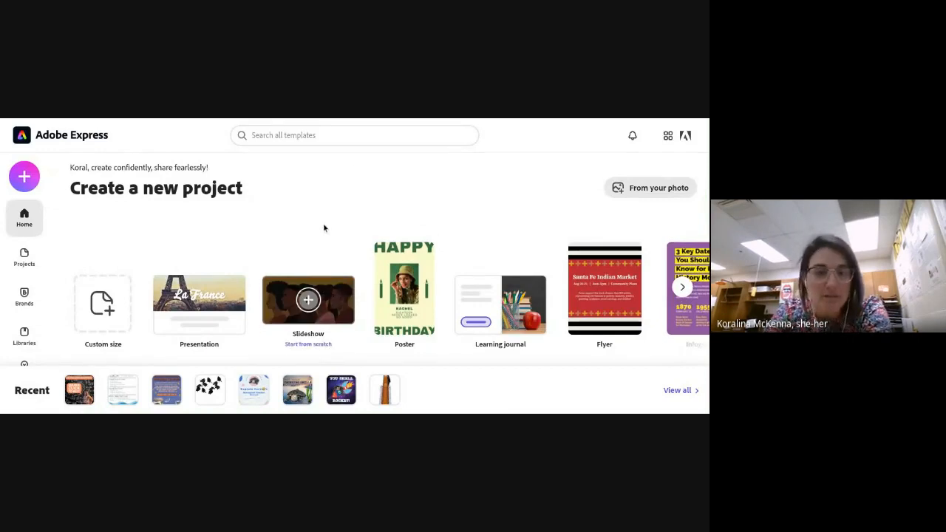
pyautogui.scroll(-4, 324, 227)
pyautogui.scroll(4, 323, 228)
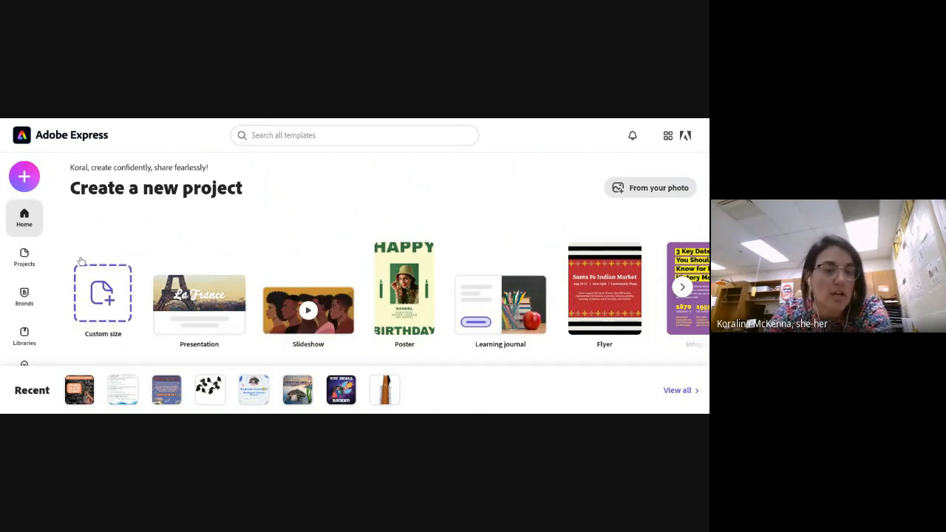
pyautogui.click(23, 176)
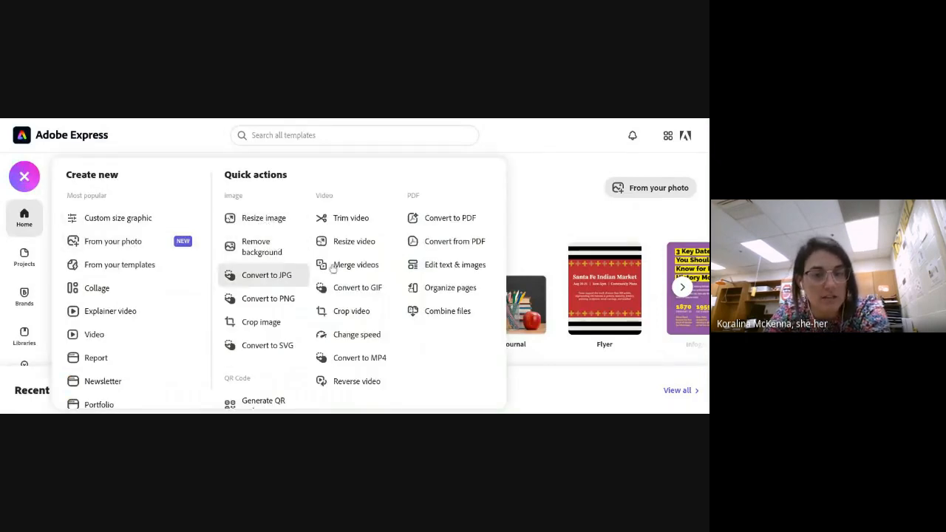
pyautogui.click(547, 202)
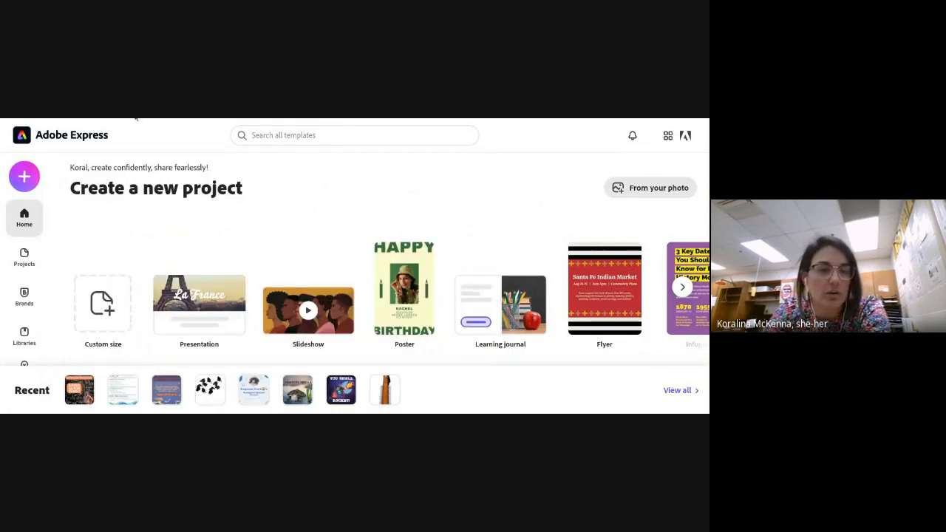
# Create a new blank custom-size project using the popular Square (1:1) preset
pyautogui.click(105, 299)
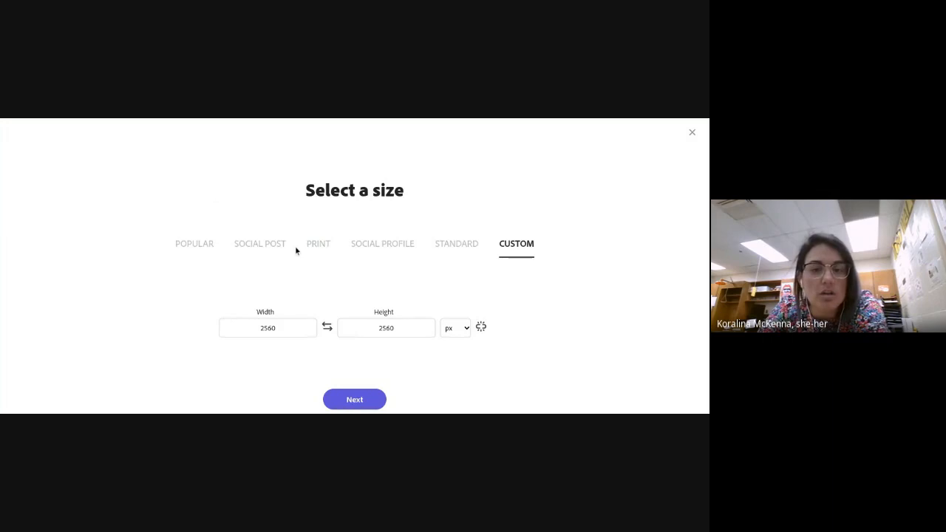
pyautogui.click(211, 243)
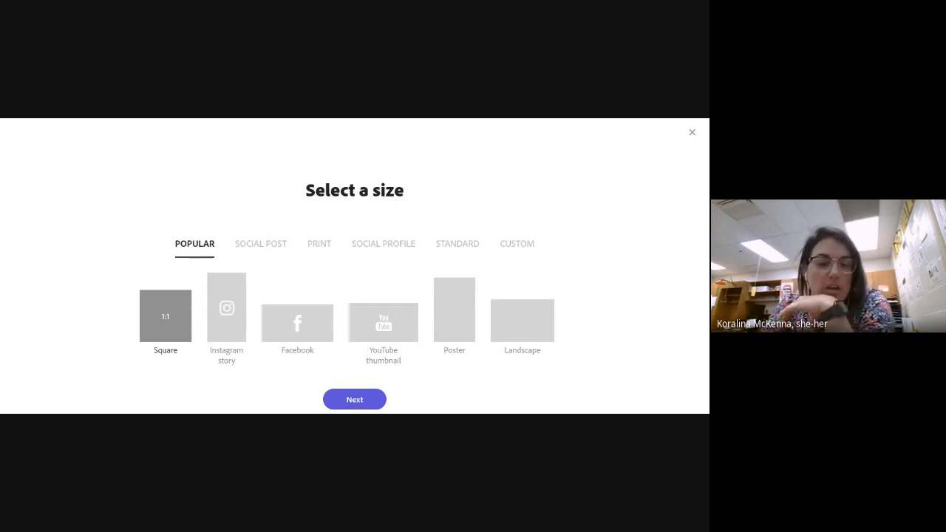
pyautogui.click(369, 402)
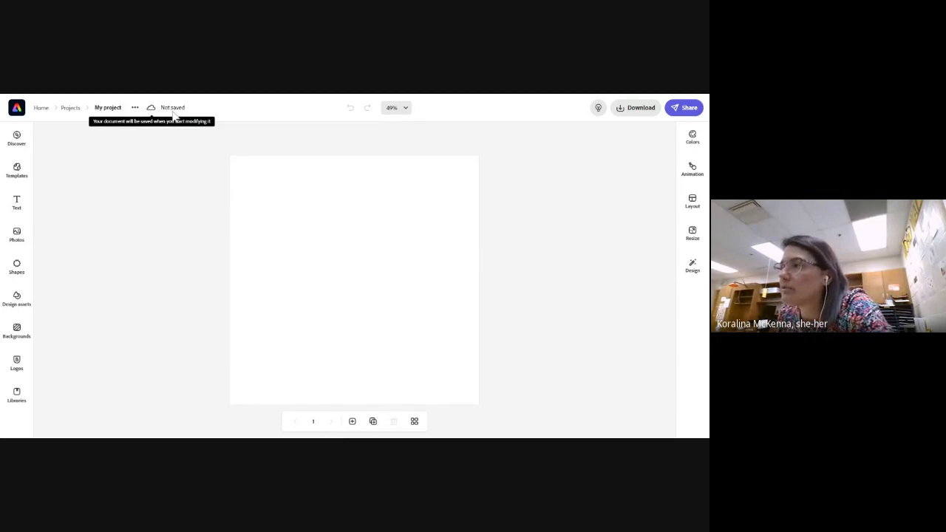
# Rename the project as "3/22 Morning PD"
pyautogui.click(107, 108)
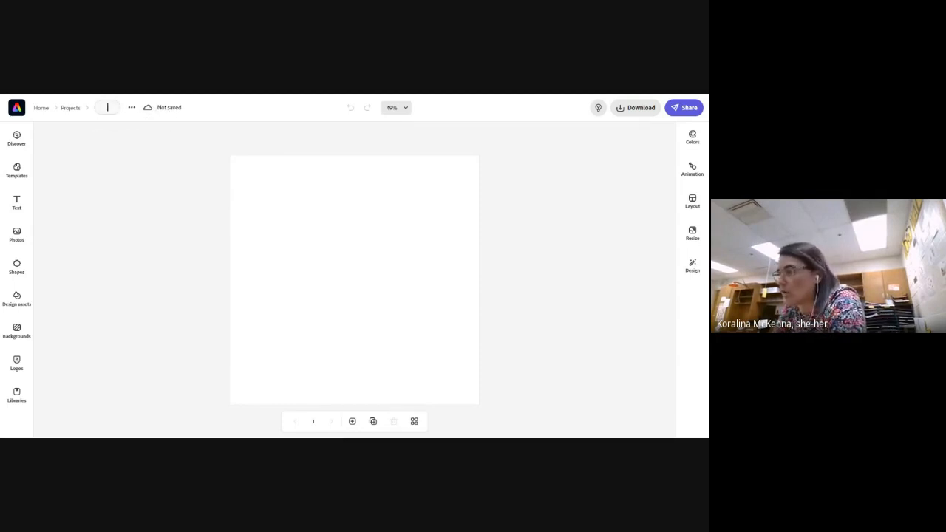
pyautogui.write('3/22')
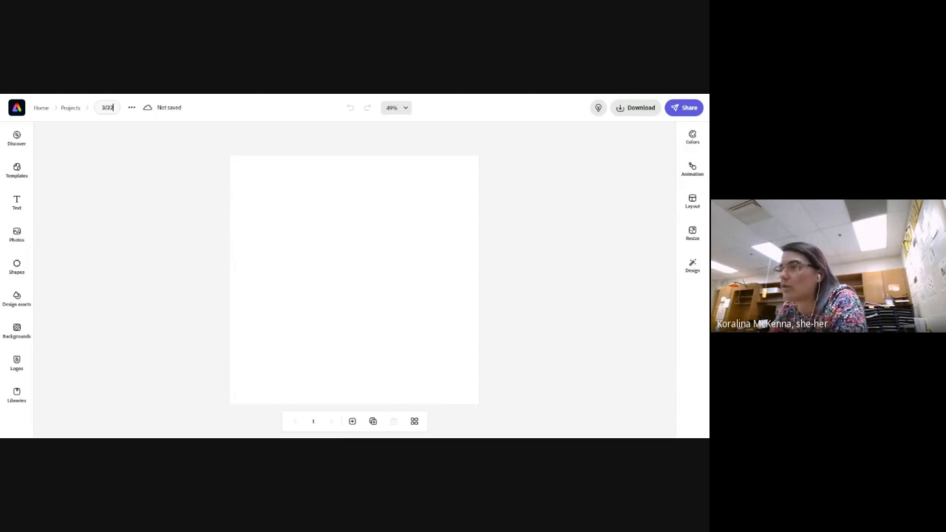
pyautogui.write('Morning PD')
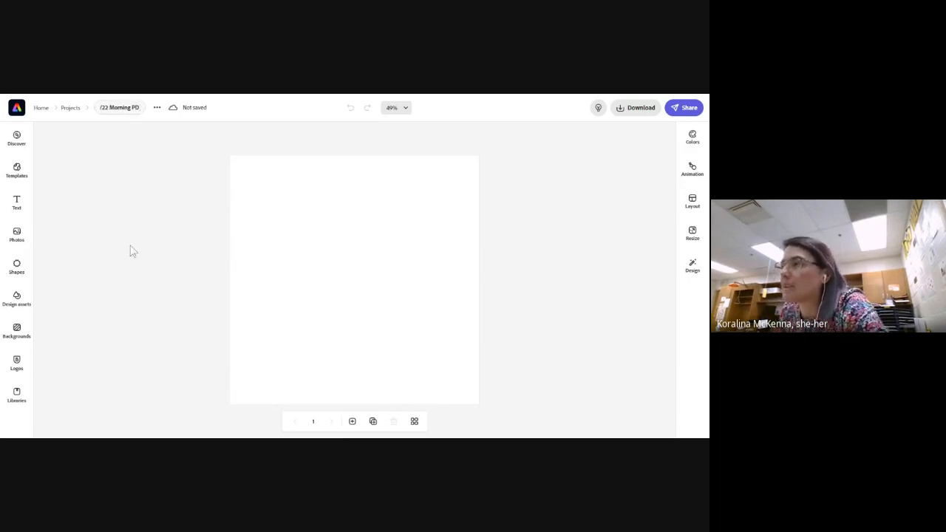
pyautogui.press('Return')
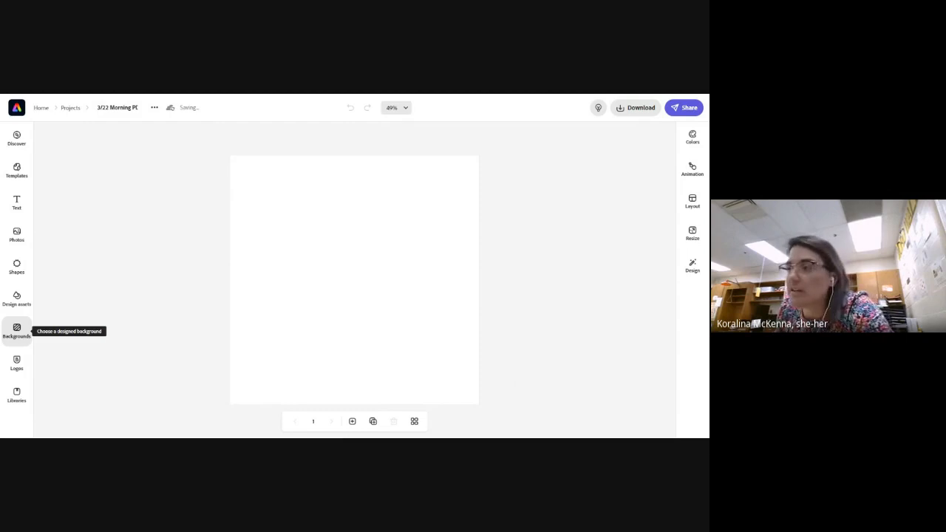
# Search the stock photos for "science" and browse the results for a suitable background picture
pyautogui.click(16, 330)
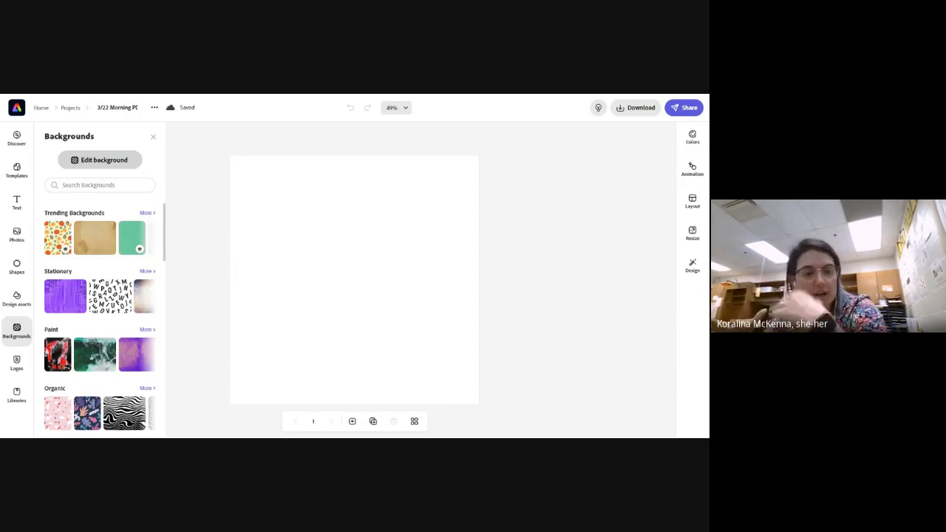
pyautogui.click(17, 236)
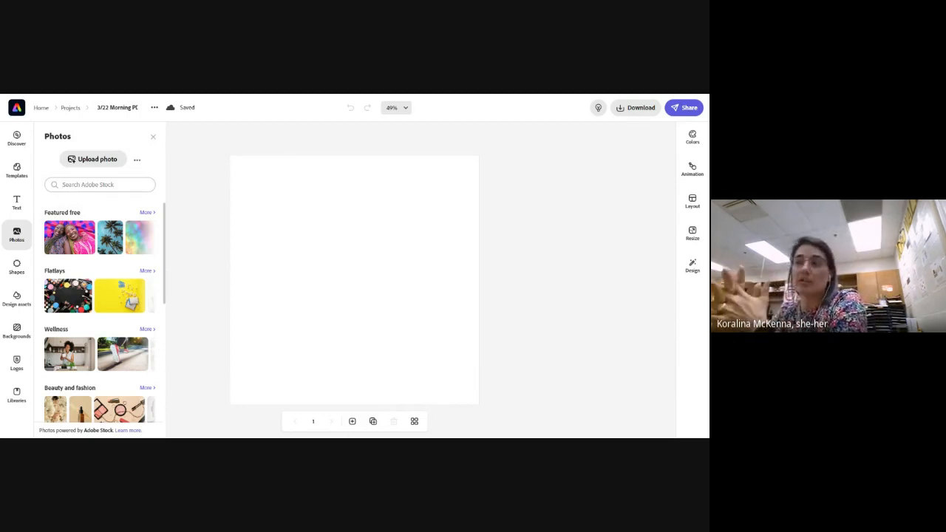
pyautogui.write('science')
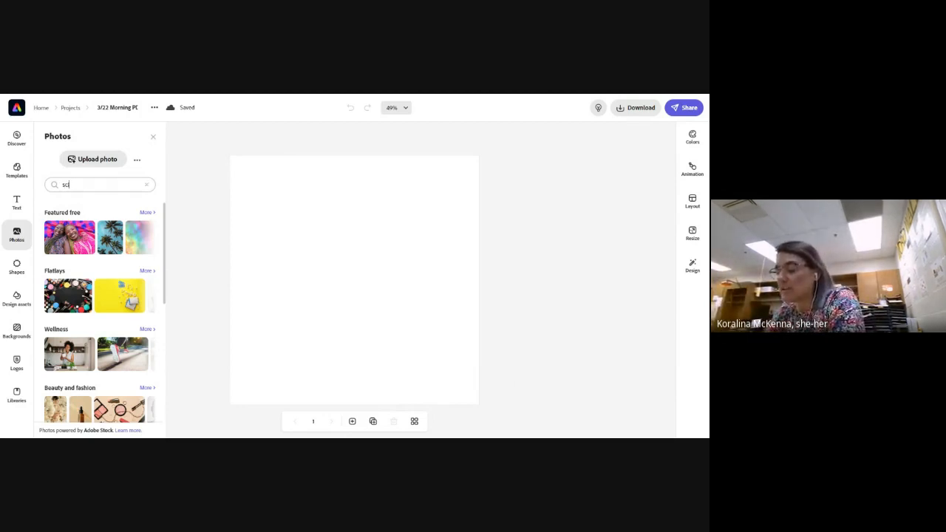
pyautogui.press('Return')
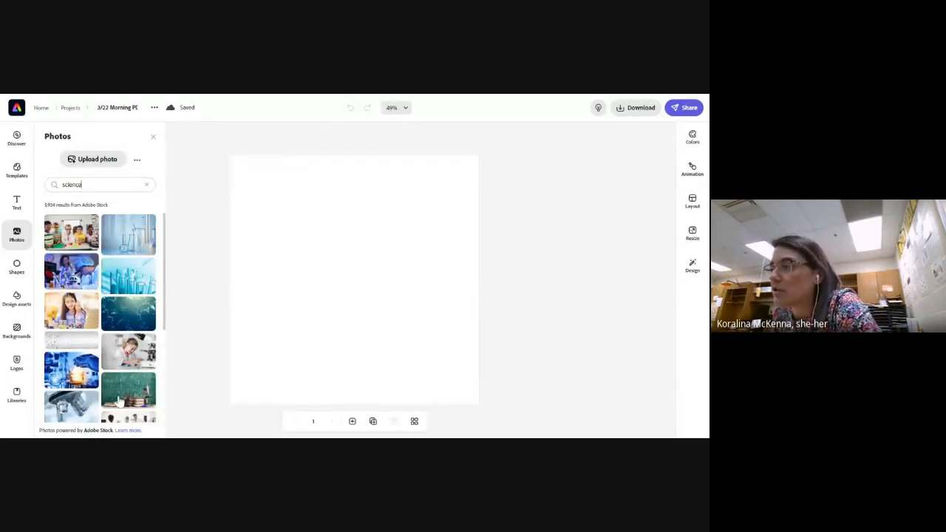
pyautogui.scroll(-5, 121, 397)
pyautogui.scroll(-5, 120, 398)
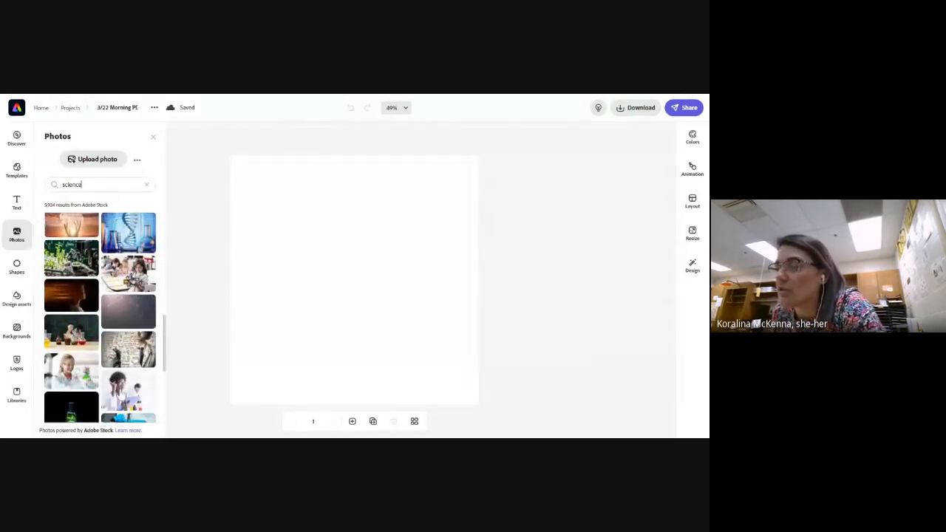
pyautogui.scroll(-10, 120, 390)
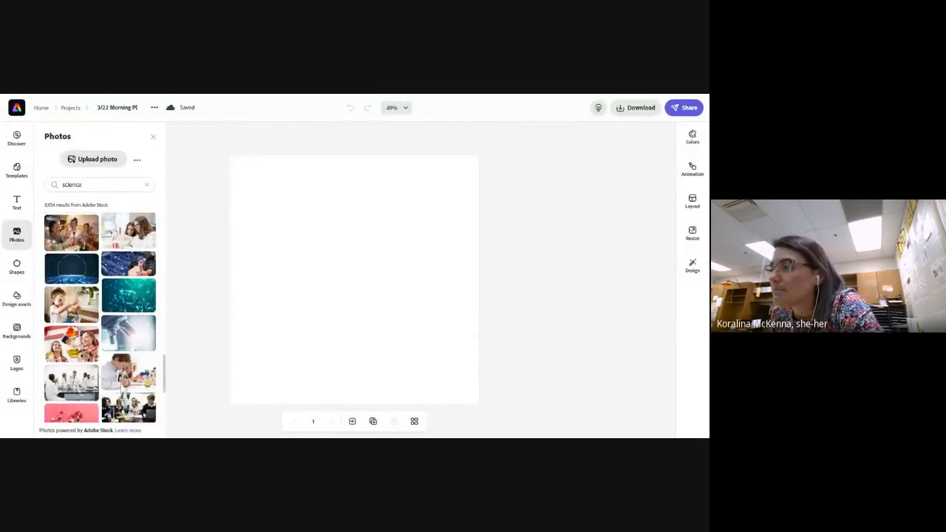
pyautogui.scroll(5, 117, 370)
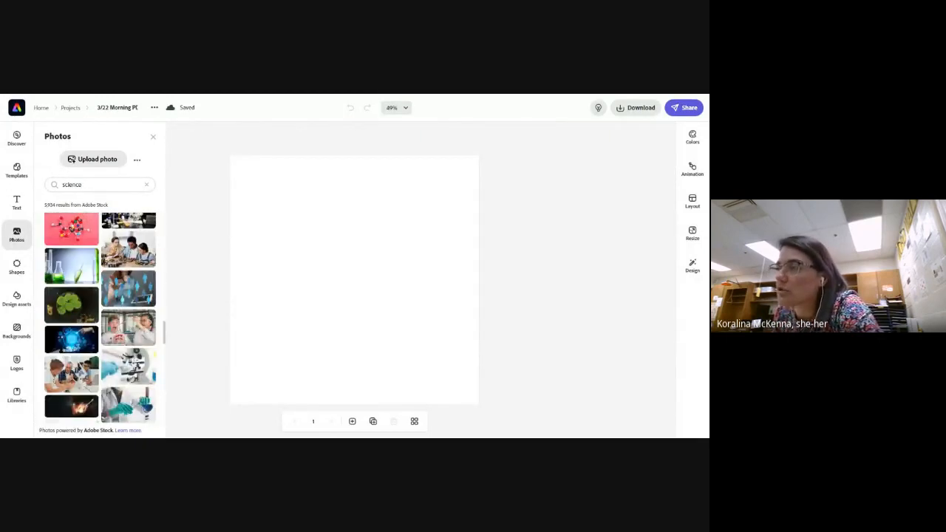
# Search the stock photos for "physics" and add the black chalkboard photo with white E=mc² formulas to the page
pyautogui.doubleClick(63, 186)
pyautogui.write('phy')
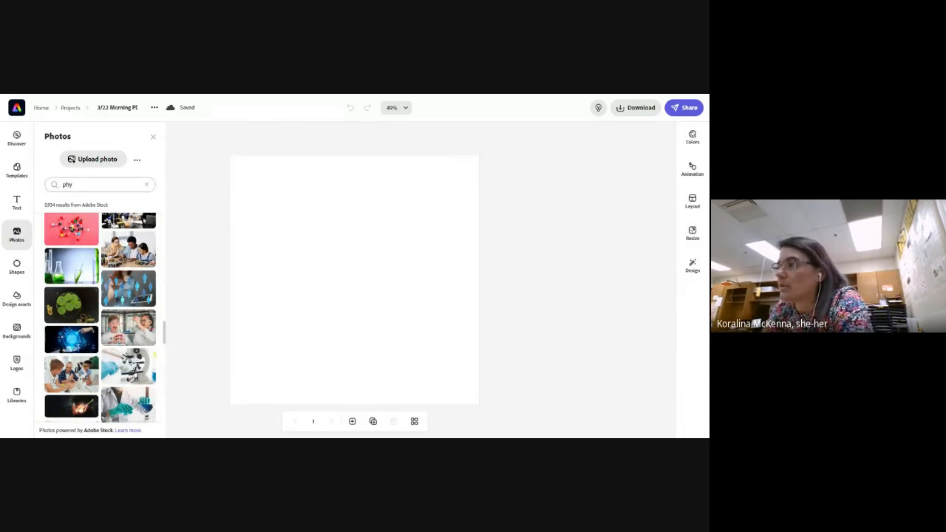
pyautogui.write('sics')
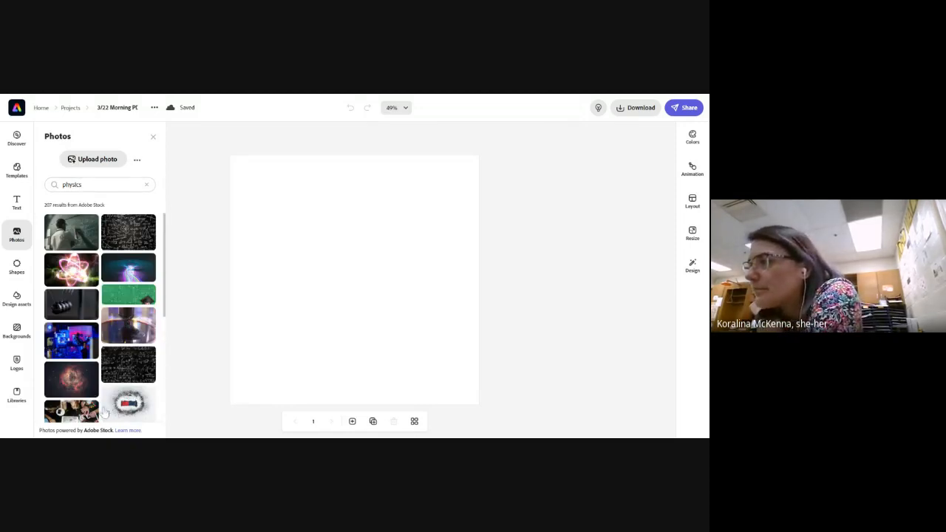
pyautogui.scroll(-6, 103, 413)
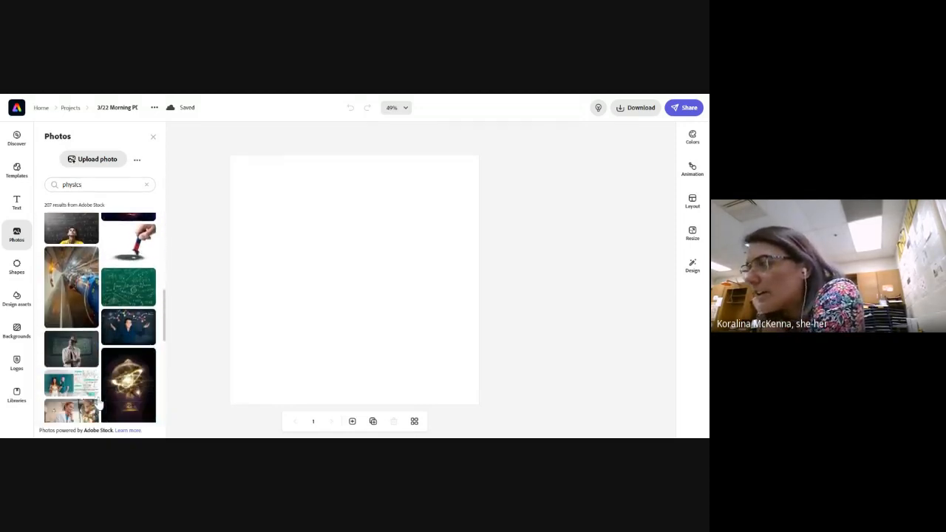
pyautogui.scroll(-10, 99, 401)
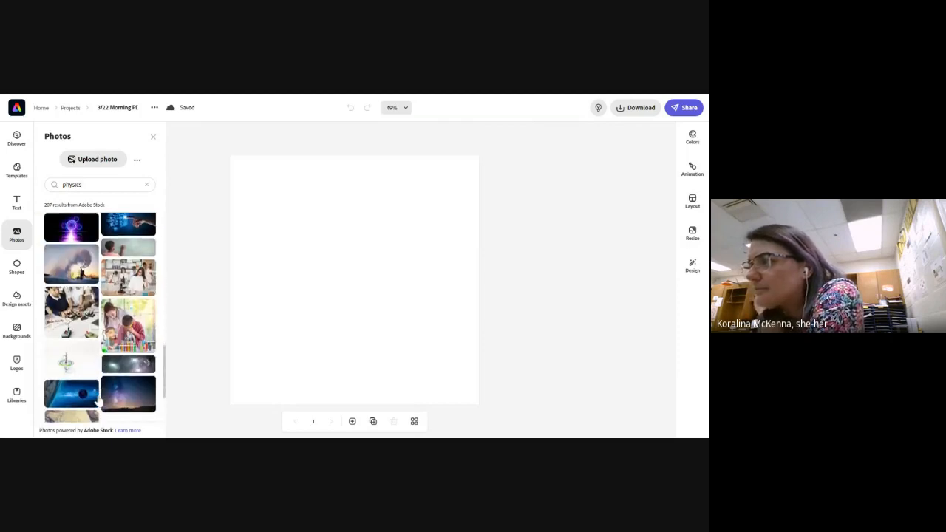
pyautogui.scroll(-3, 98, 402)
pyautogui.scroll(-3, 102, 397)
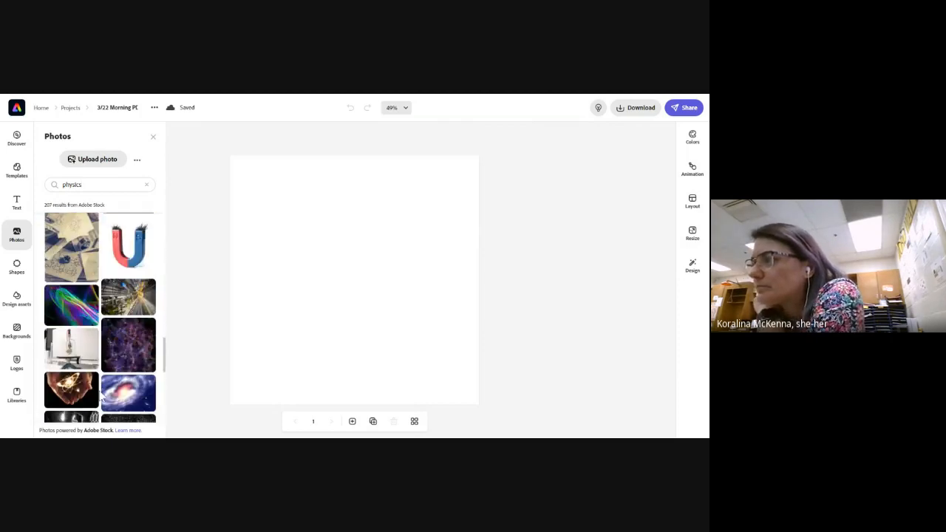
pyautogui.scroll(-4, 102, 397)
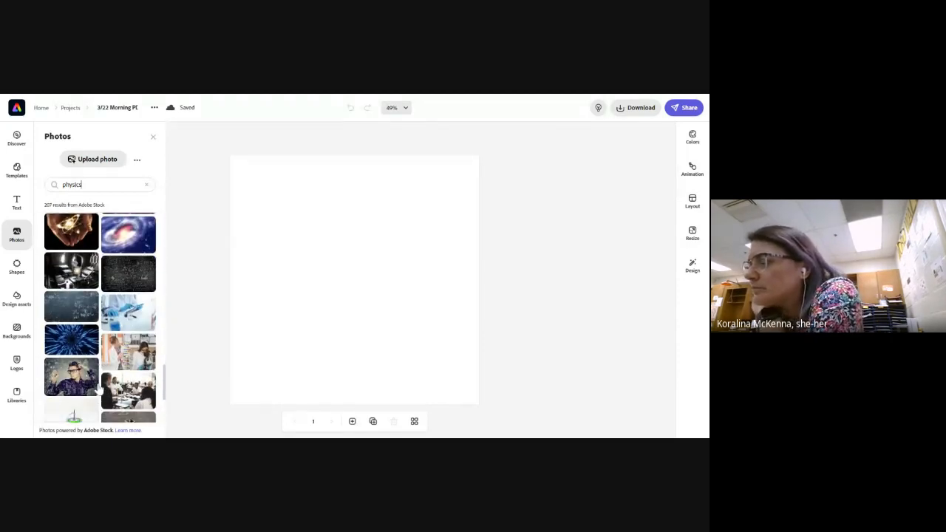
pyautogui.scroll(-4, 98, 392)
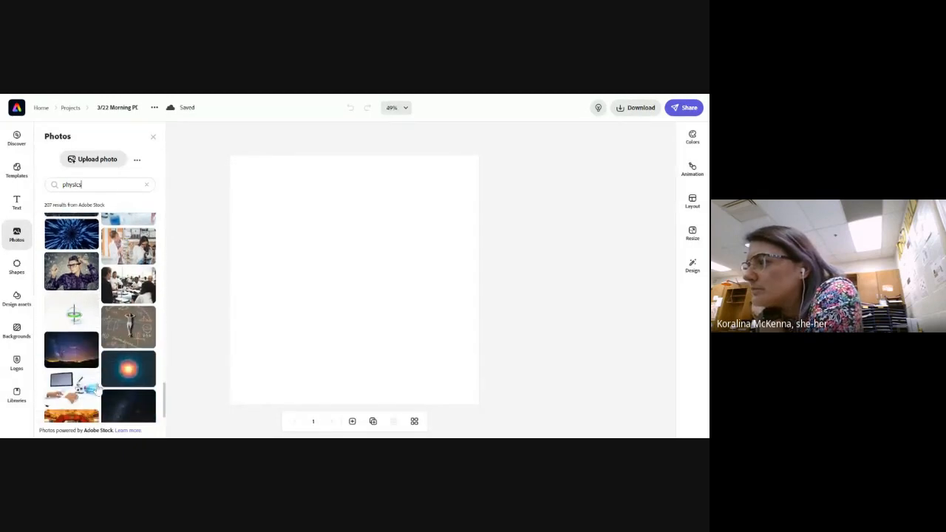
pyautogui.scroll(-5, 118, 400)
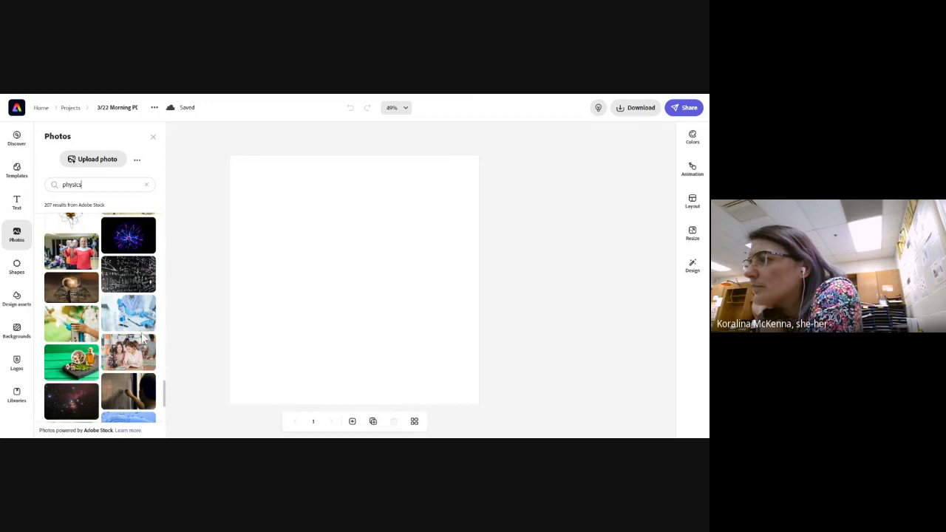
pyautogui.scroll(-10, 143, 337)
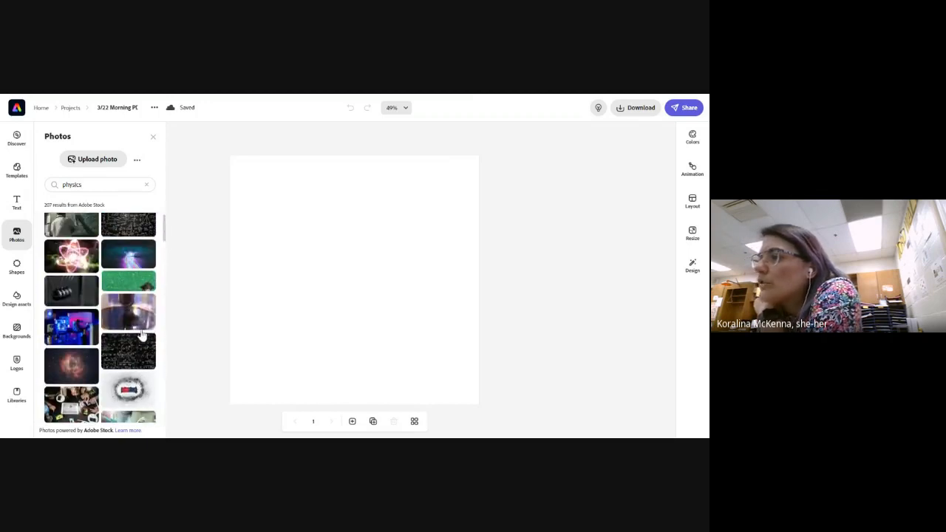
pyautogui.scroll(1, 143, 335)
pyautogui.click(122, 235)
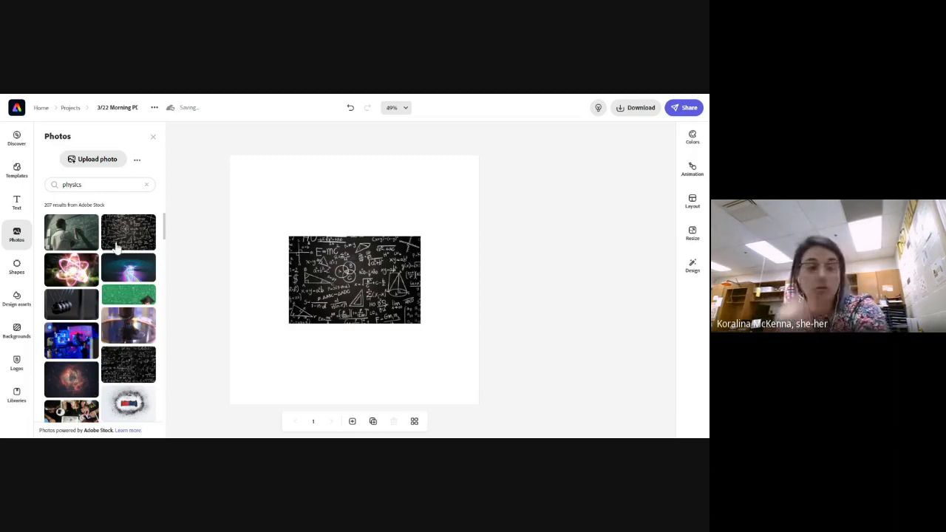
# Enlarge the chalkboard formula photo so that it spans the full width of the page
pyautogui.click(392, 364)
pyautogui.click(353, 302)
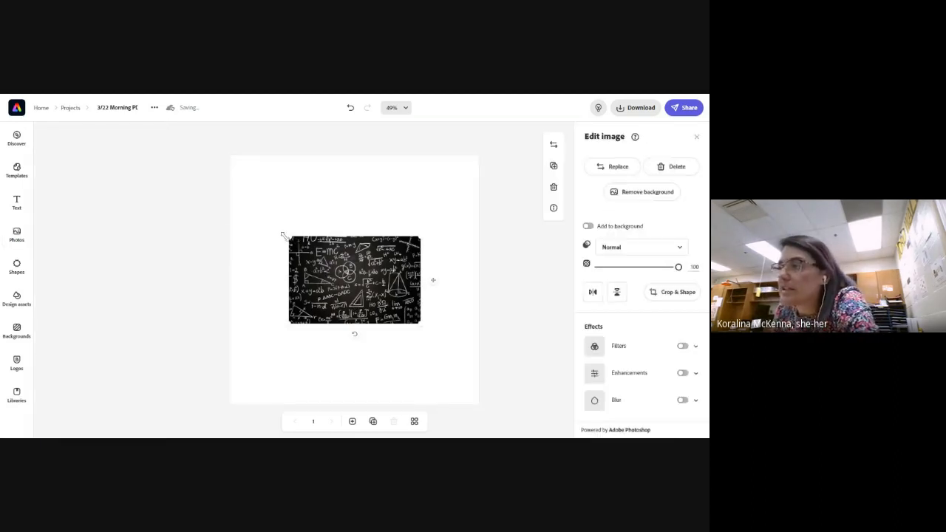
pyautogui.moveTo(284, 235); pyautogui.dragTo(245, 175)
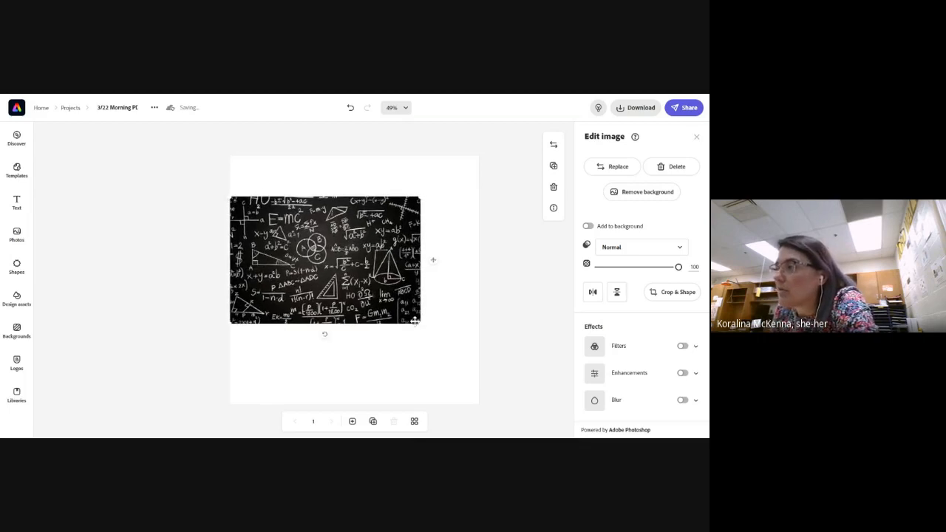
pyautogui.moveTo(421, 324); pyautogui.dragTo(469, 392)
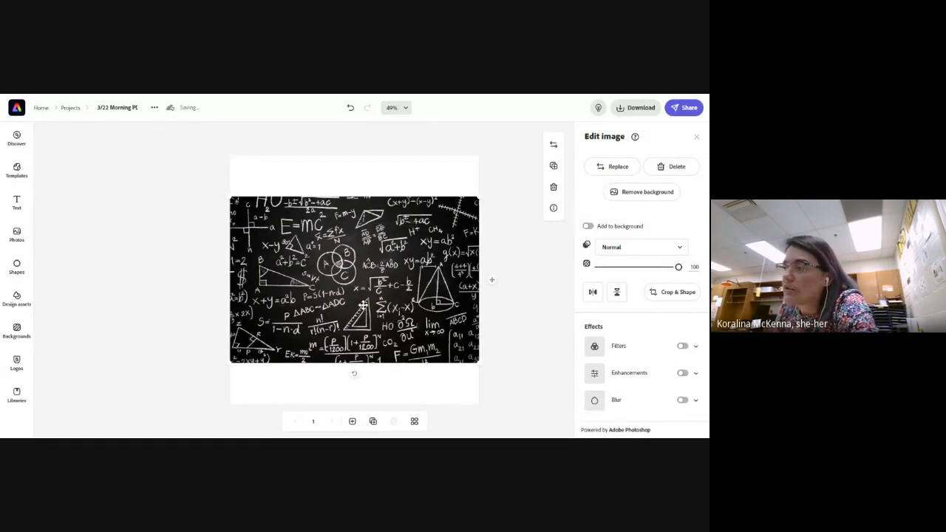
# Crop the chalkboard photo to the Square ratio and switch the crop mode to Freeform
pyautogui.click(676, 294)
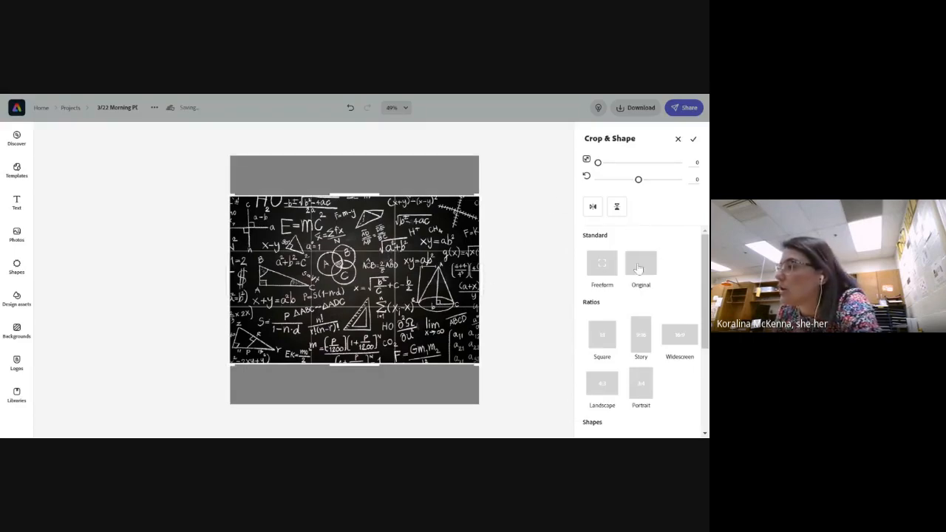
pyautogui.click(602, 340)
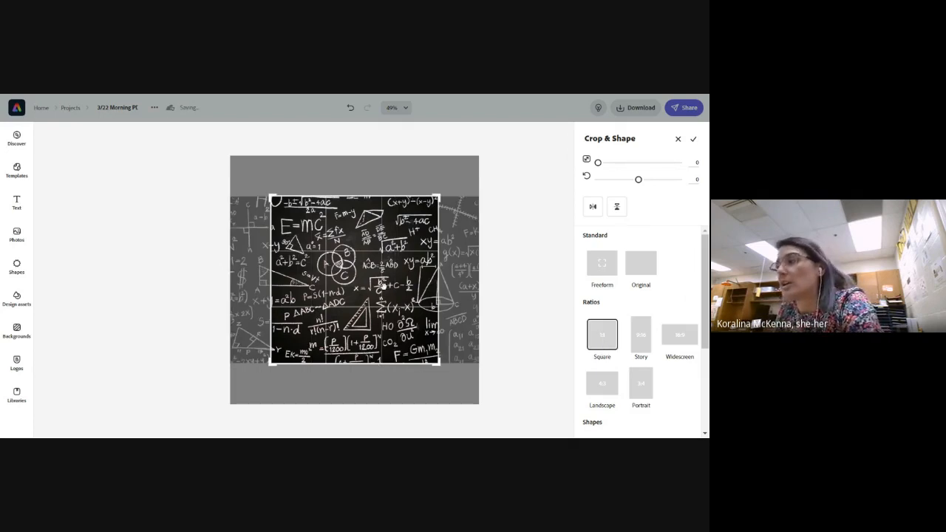
pyautogui.click(601, 270)
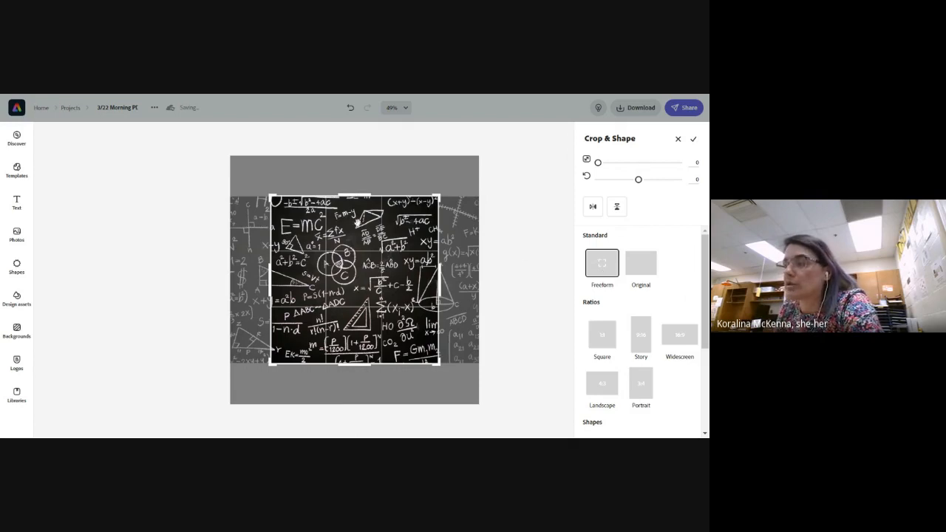
pyautogui.click(533, 294)
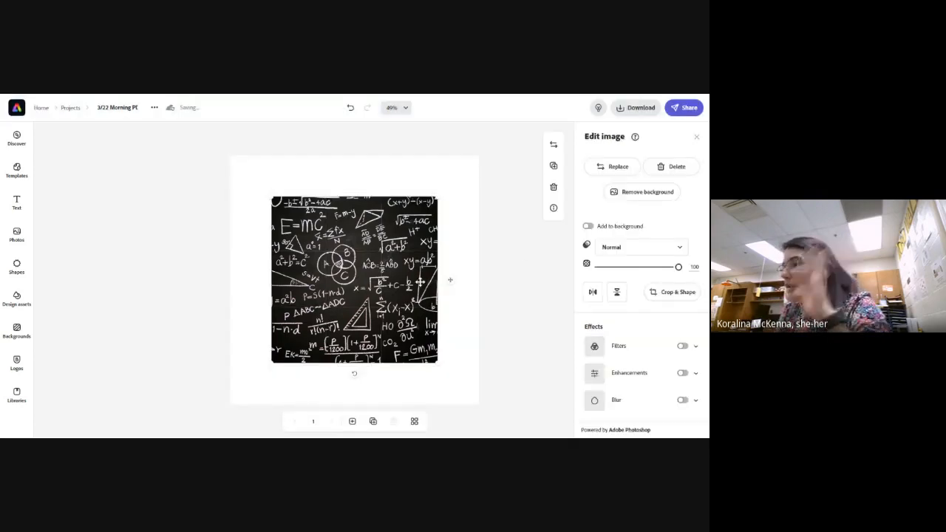
# Enlarge the cropped chalkboard photo from its corners until it fills the whole square page
pyautogui.moveTo(272, 197); pyautogui.dragTo(231, 154)
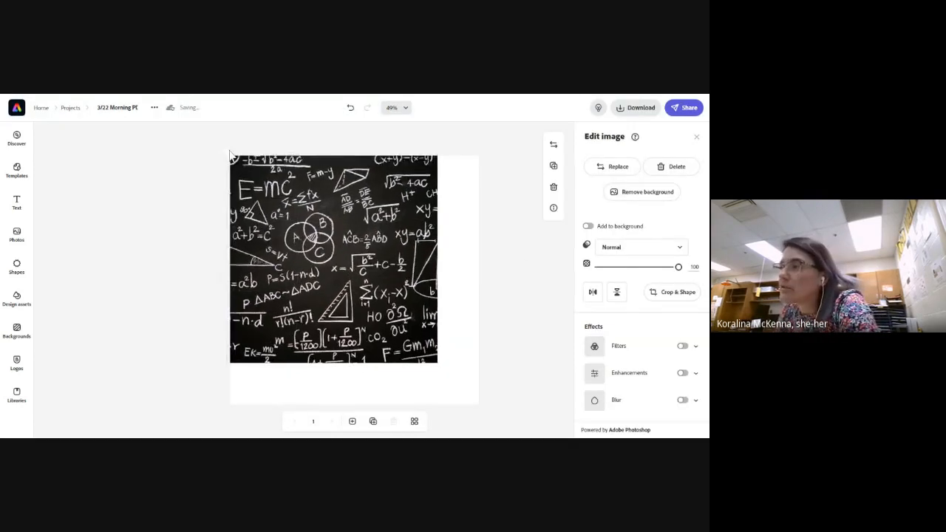
pyautogui.moveTo(438, 364); pyautogui.dragTo(491, 406)
pyautogui.click(520, 366)
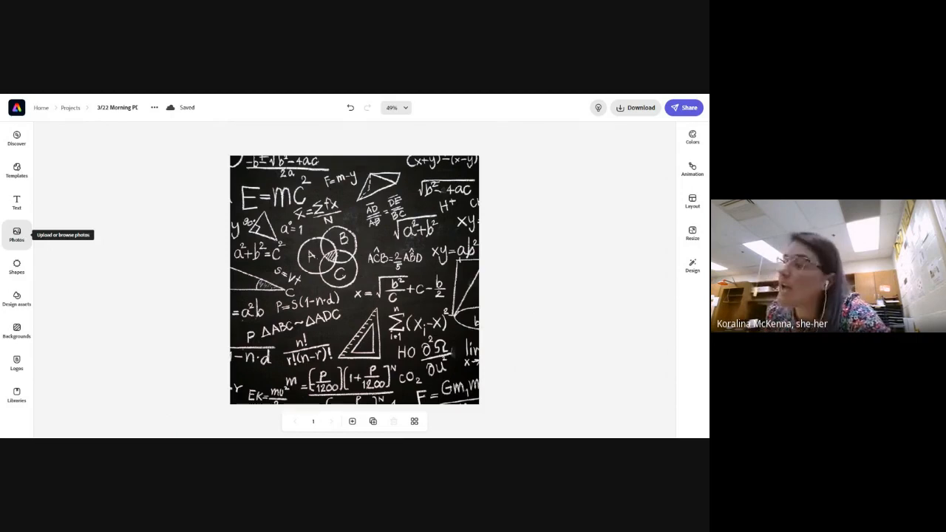
# Upload the classroom photo of two people standing side by side onto the page
pyautogui.click(16, 234)
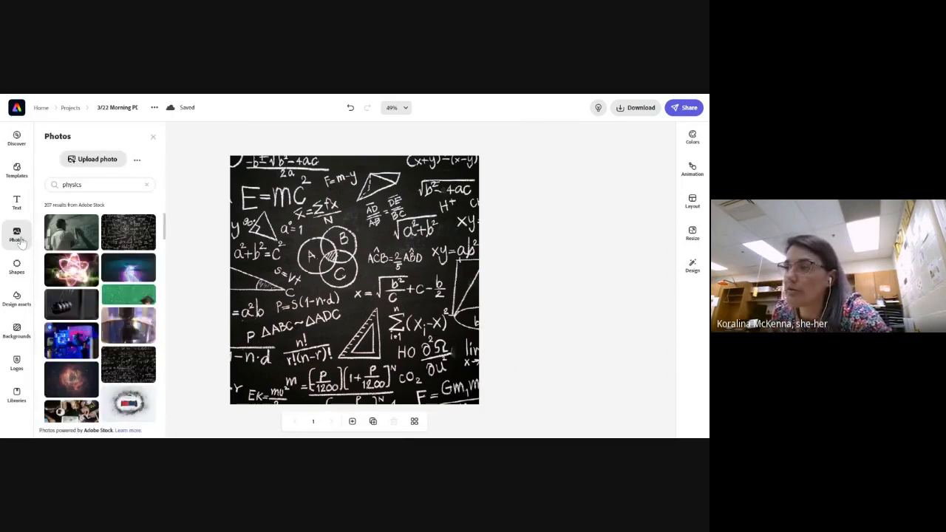
pyautogui.click(146, 184)
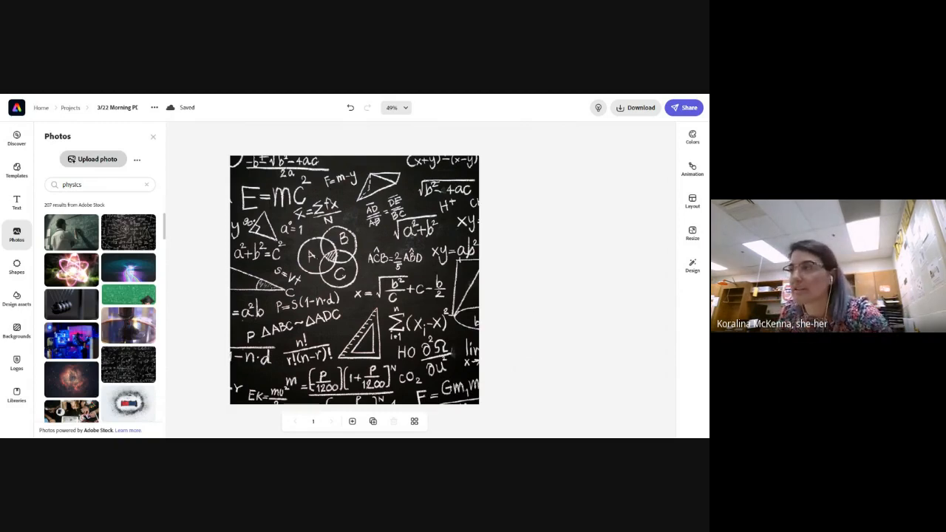
pyautogui.click(473, 394)
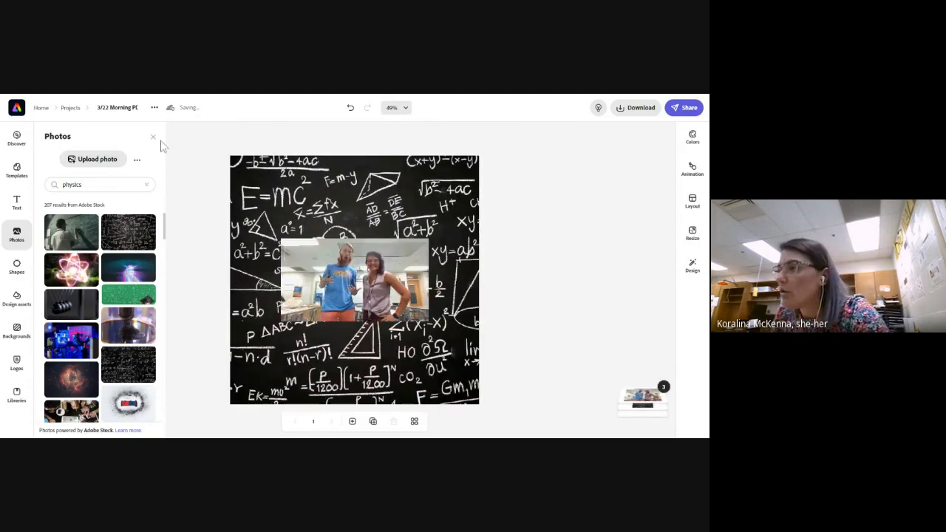
pyautogui.click(153, 136)
# Enlarge the classroom photo to nearly the full page width across the middle of the chalkboard
pyautogui.click(308, 292)
pyautogui.moveTo(280, 322); pyautogui.dragTo(255, 353)
pyautogui.moveTo(428, 238); pyautogui.dragTo(468, 216)
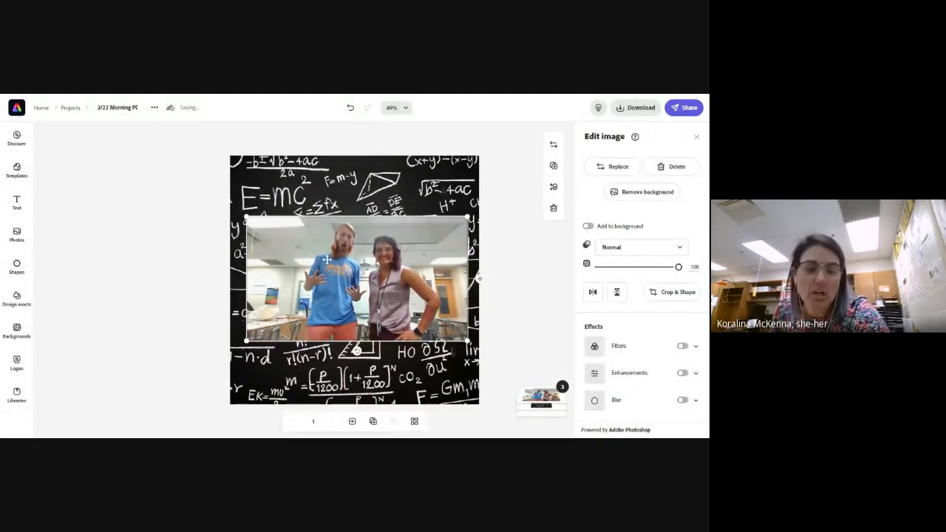
# Remove the classroom photo's background and erase the person in the blue shirt from the cutout with brush size 50
pyautogui.click(645, 194)
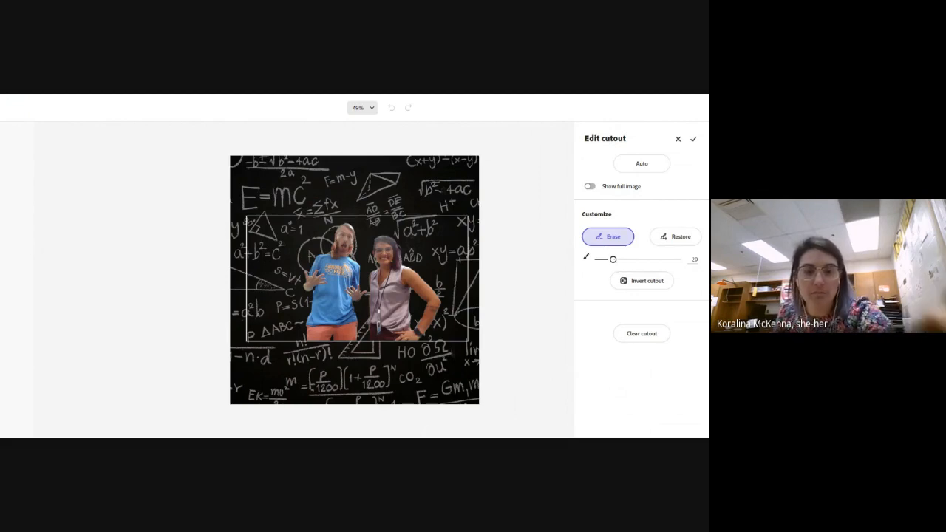
pyautogui.click(652, 291)
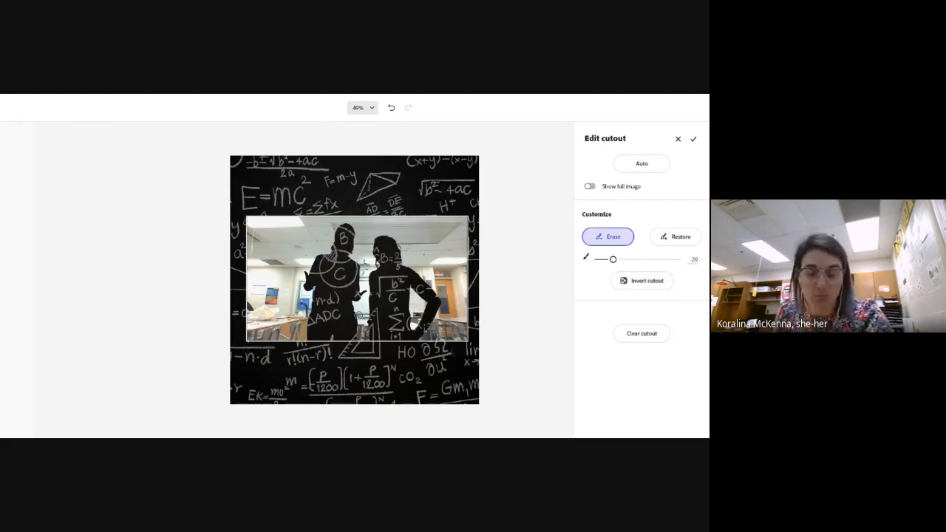
pyautogui.click(650, 287)
pyautogui.moveTo(614, 259); pyautogui.dragTo(637, 259)
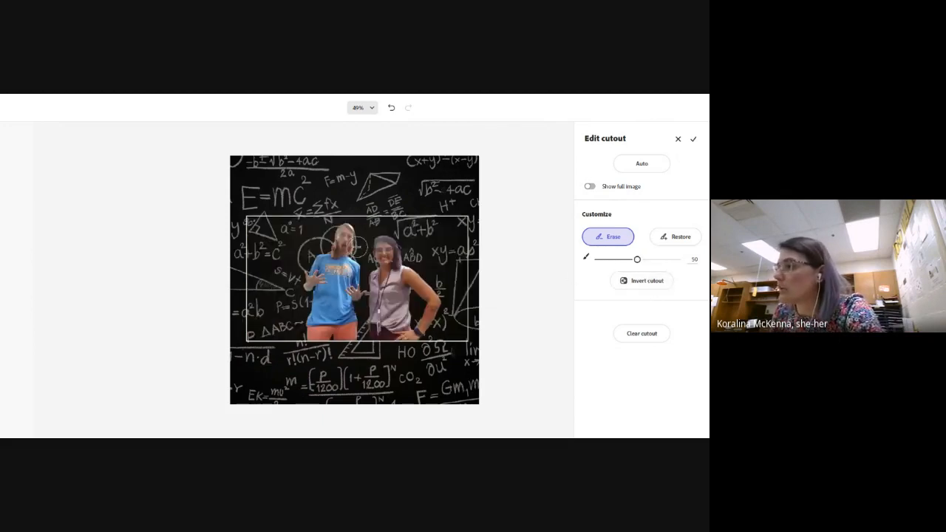
pyautogui.moveTo(346, 231)
pyautogui.mouseDown()
pyautogui.moveTo(359, 291)
pyautogui.moveTo(350, 333)
pyautogui.moveTo(305, 332)
pyautogui.moveTo(315, 255)
pyautogui.moveTo(337, 230)
pyautogui.moveTo(322, 335)
pyautogui.moveTo(341, 265)
pyautogui.moveTo(344, 326)
pyautogui.mouseUp()
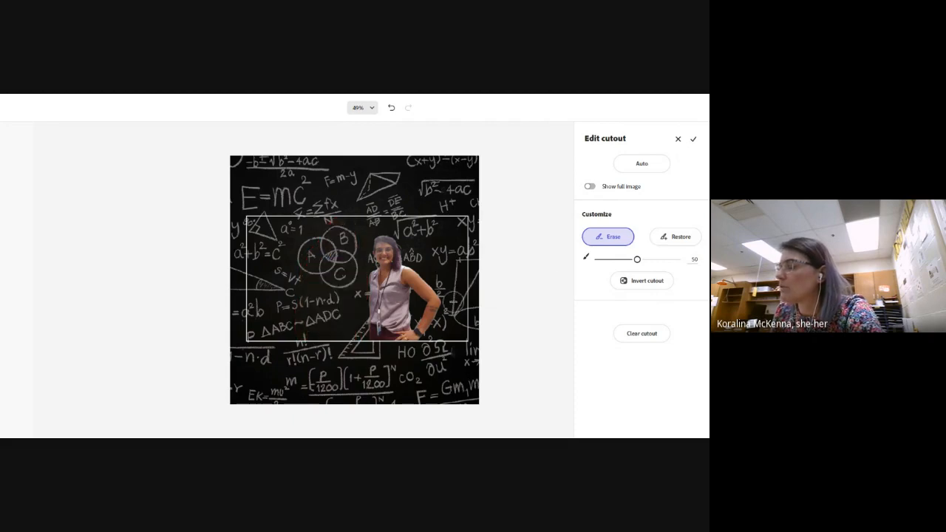
pyautogui.click(695, 140)
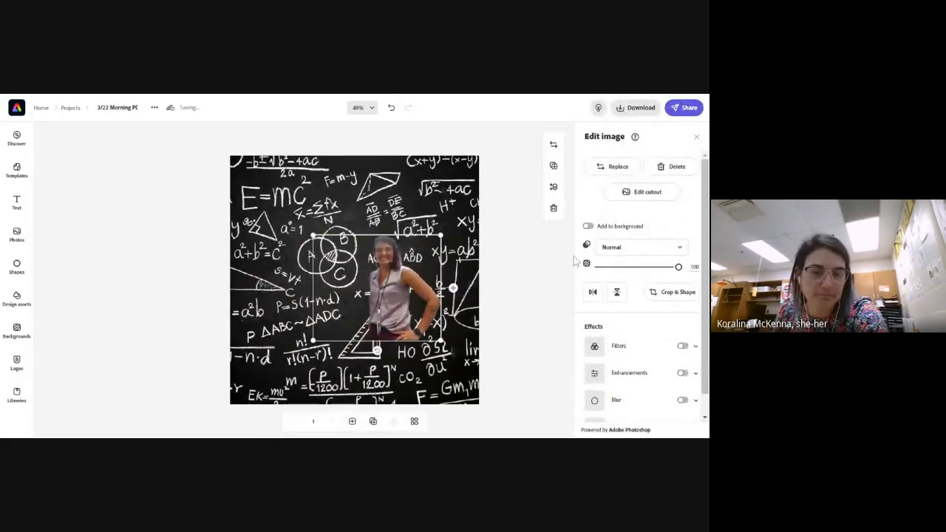
# Enlarge the cutout of the woman and place it in the lower-left part of the page, against the bottom edge
pyautogui.moveTo(396, 305); pyautogui.dragTo(330, 346)
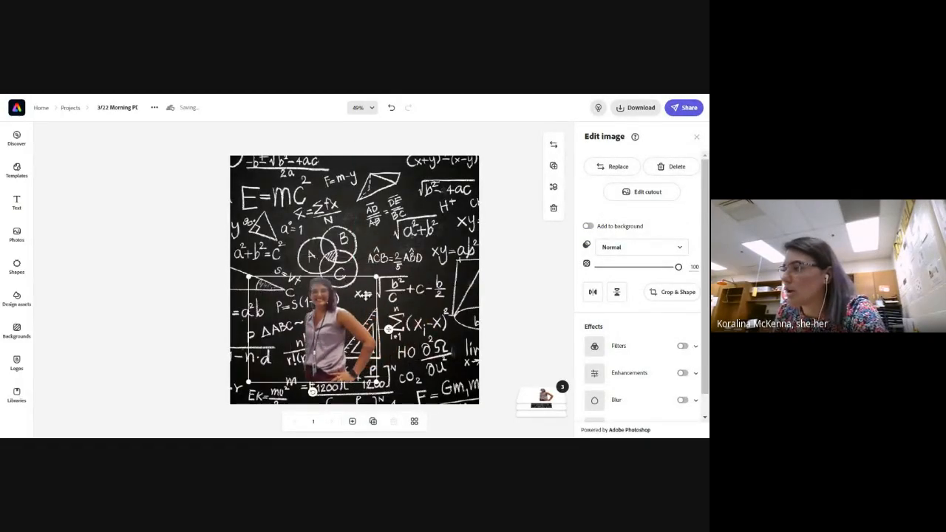
pyautogui.moveTo(376, 276); pyautogui.dragTo(425, 238)
pyautogui.moveTo(363, 311); pyautogui.dragTo(324, 329)
pyautogui.click(430, 318)
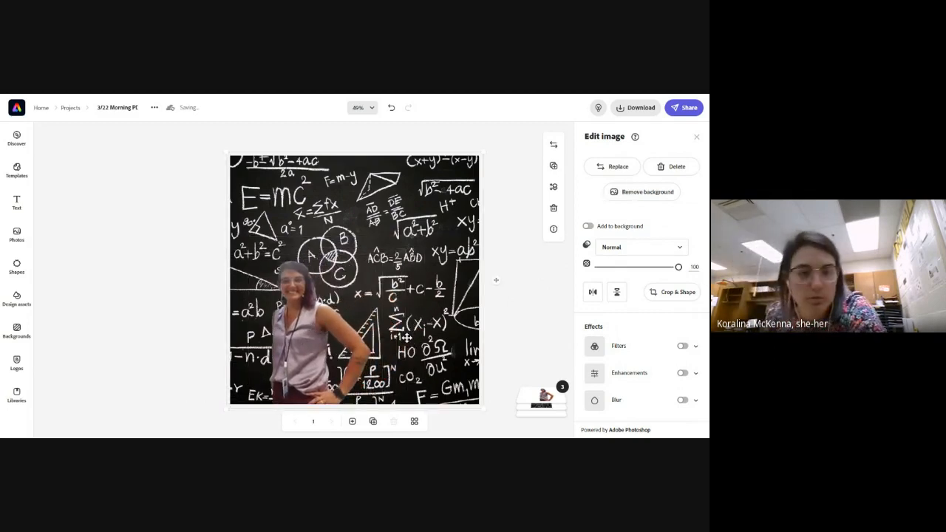
# Search the stock photos for "microphone" and add the silver vintage microphone on a white background to the page
pyautogui.click(17, 235)
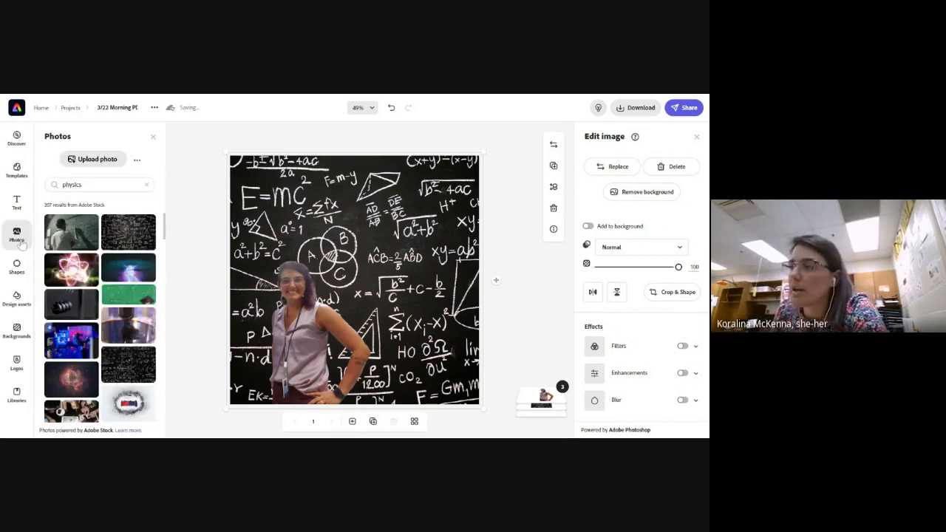
pyautogui.moveTo(84, 185); pyautogui.dragTo(65, 184)
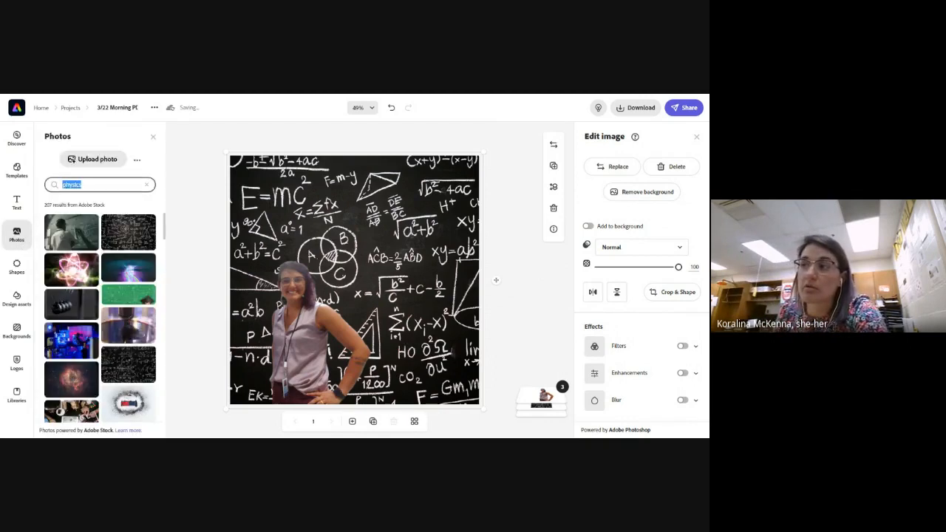
pyautogui.write('mi')
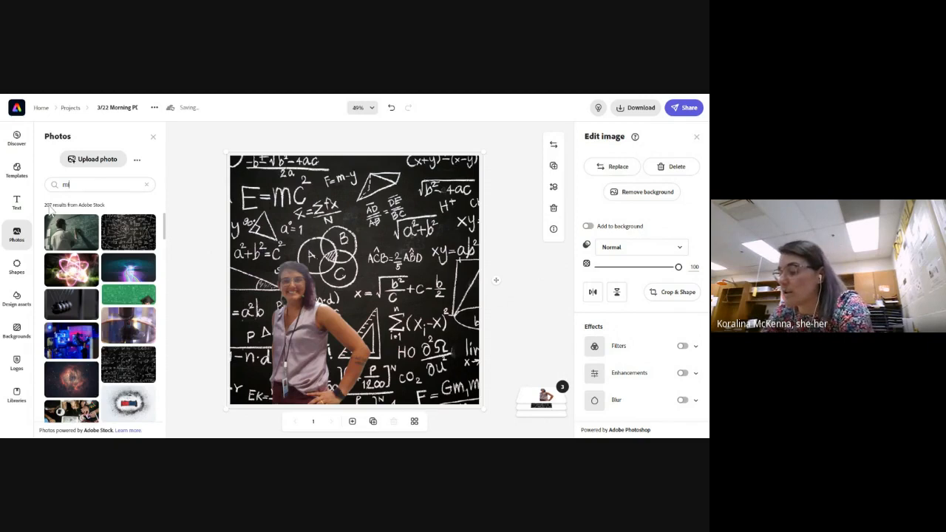
pyautogui.write('crophone')
pyautogui.press('Return')
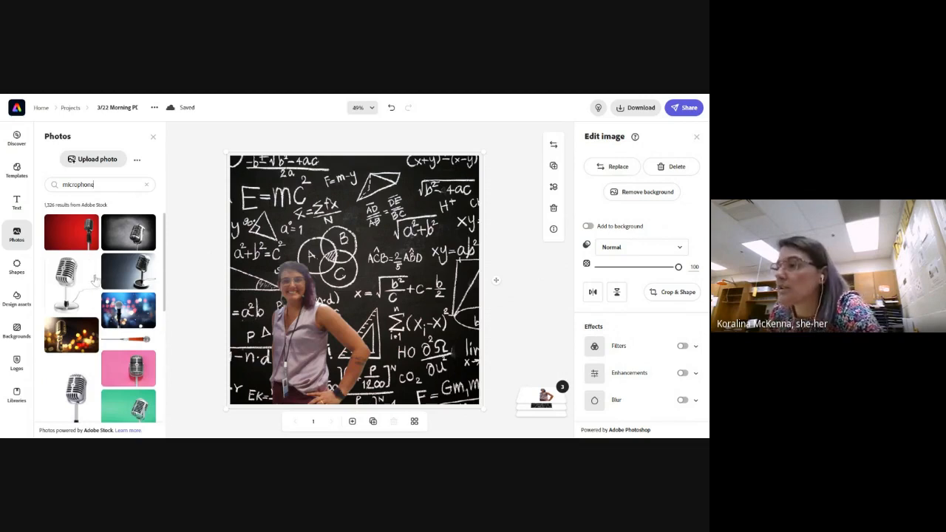
pyautogui.scroll(-8, 107, 337)
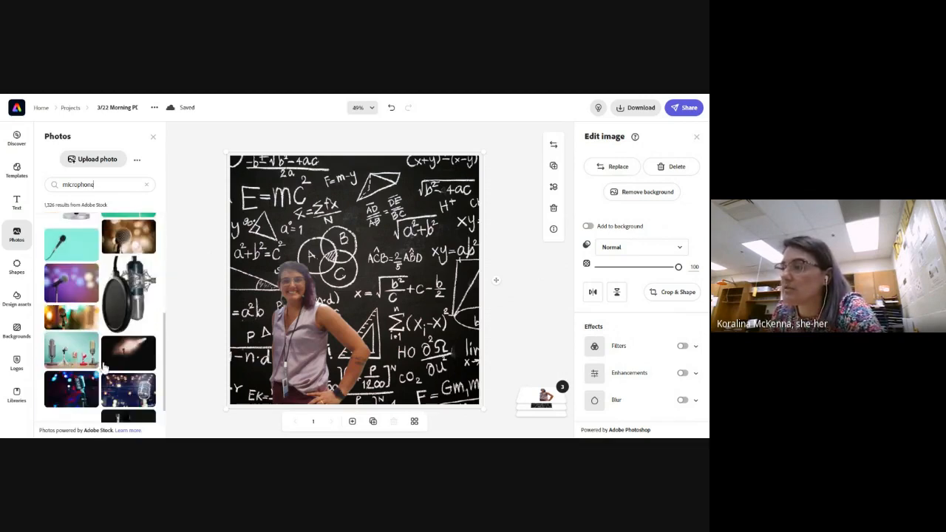
pyautogui.scroll(3, 109, 378)
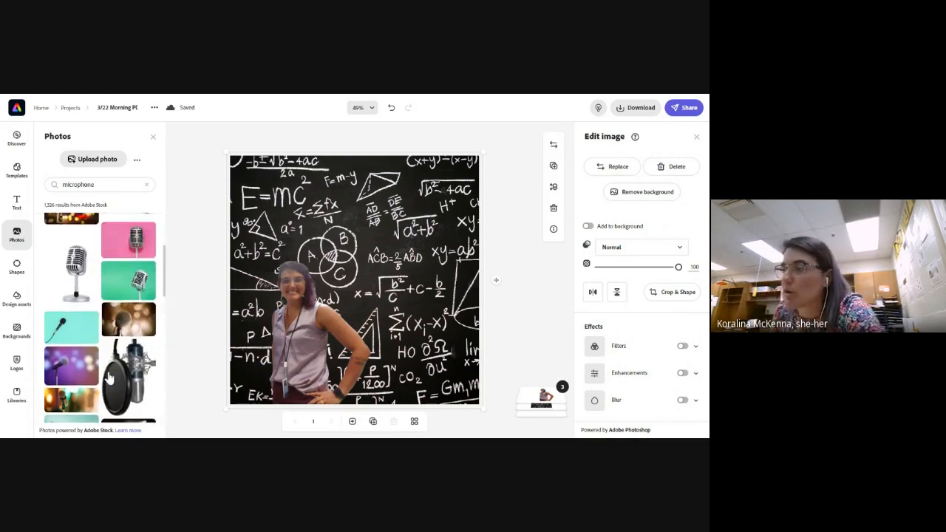
pyautogui.click(71, 272)
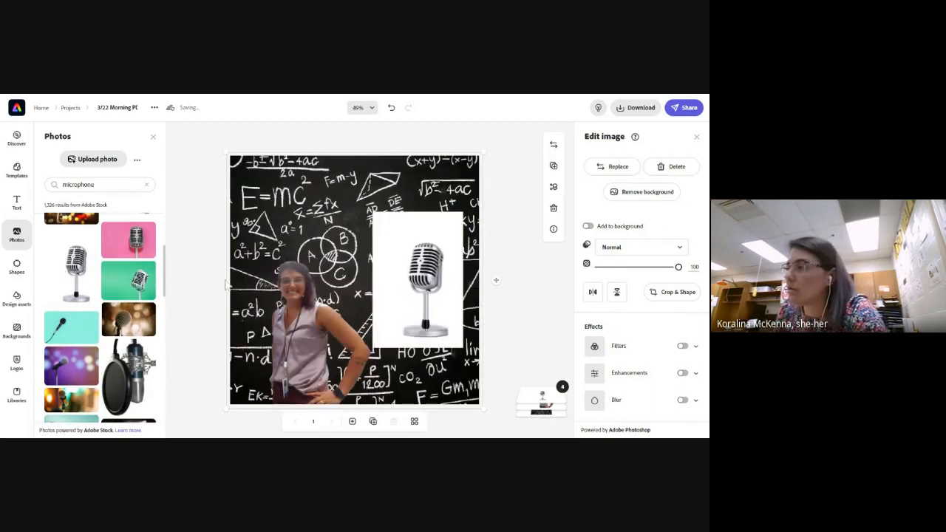
# Enlarge the microphone photo, remove its white background and stand the cutout on the page's bottom edge beside the woman
pyautogui.moveTo(373, 213); pyautogui.dragTo(314, 181)
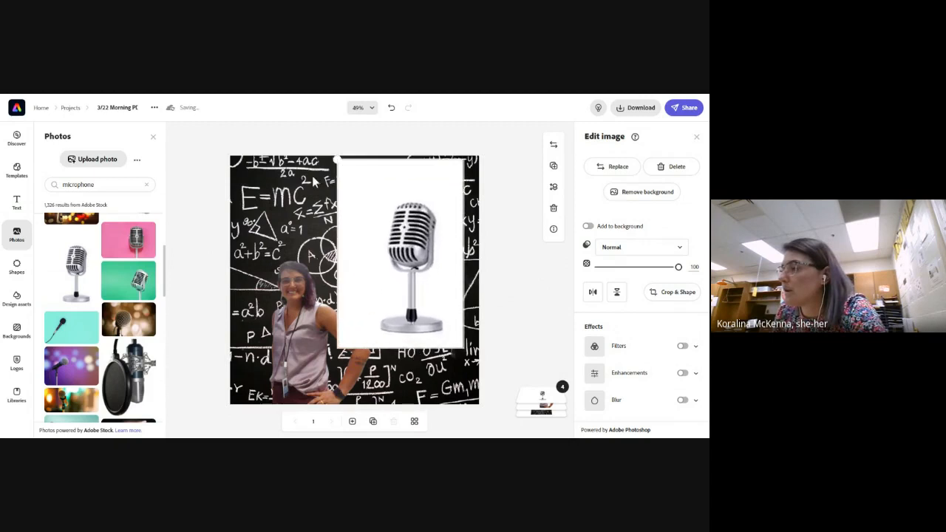
pyautogui.click(645, 194)
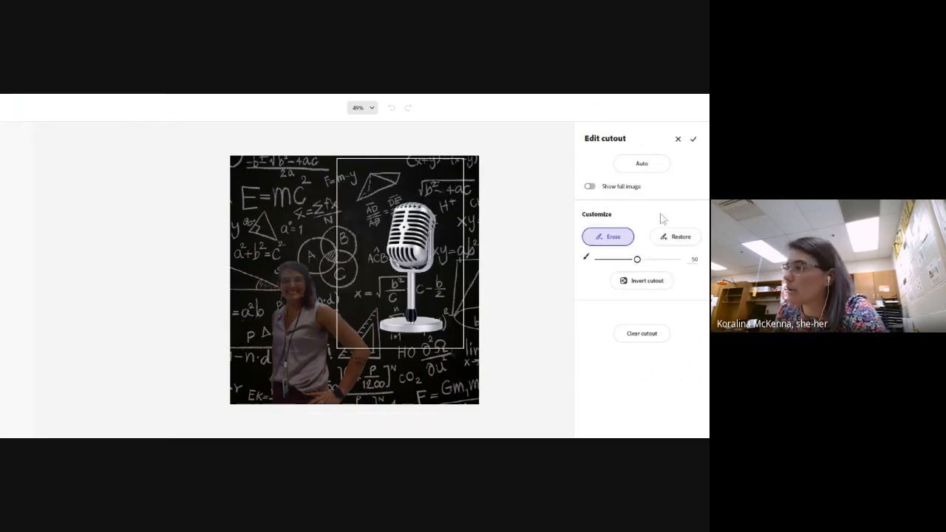
pyautogui.click(693, 139)
pyautogui.moveTo(416, 243); pyautogui.dragTo(420, 313)
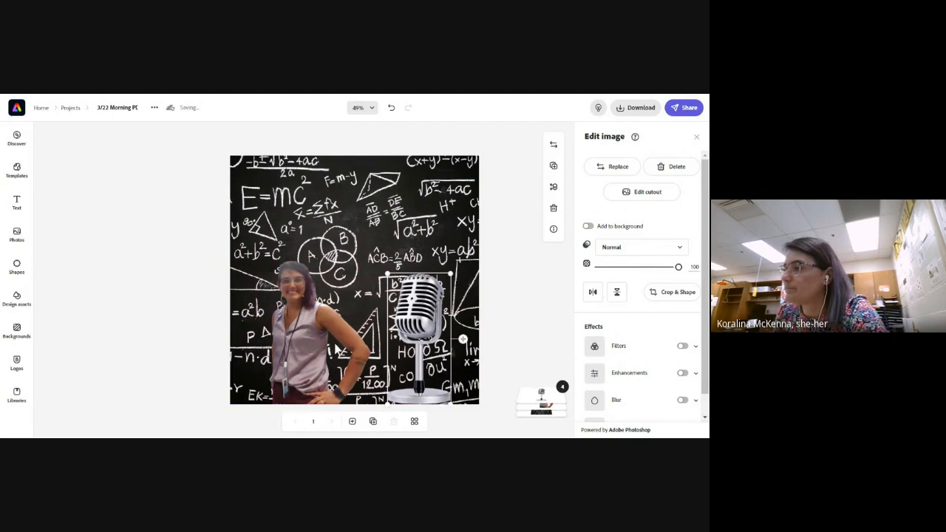
# Rearrange the cutouts so the woman stands at the page's lower right with a slightly smaller microphone to her left
pyautogui.click(298, 344)
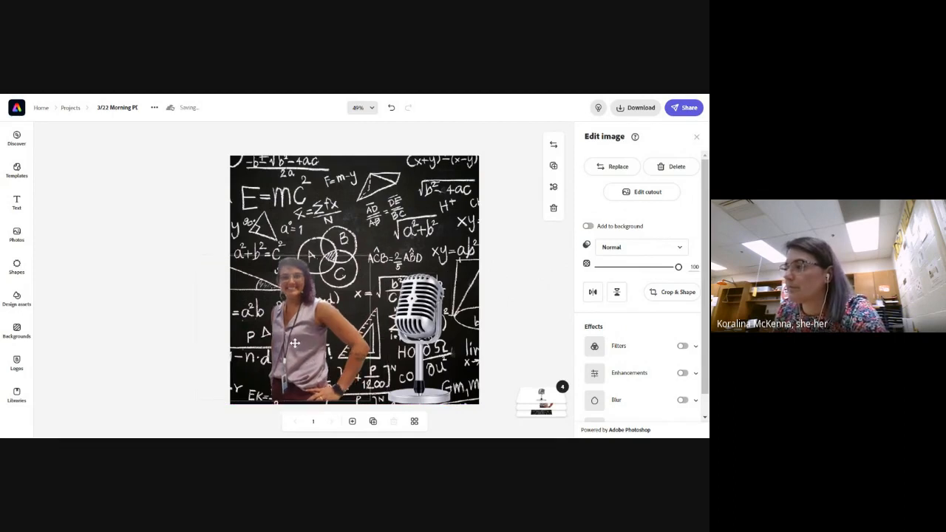
pyautogui.moveTo(295, 344); pyautogui.dragTo(292, 348)
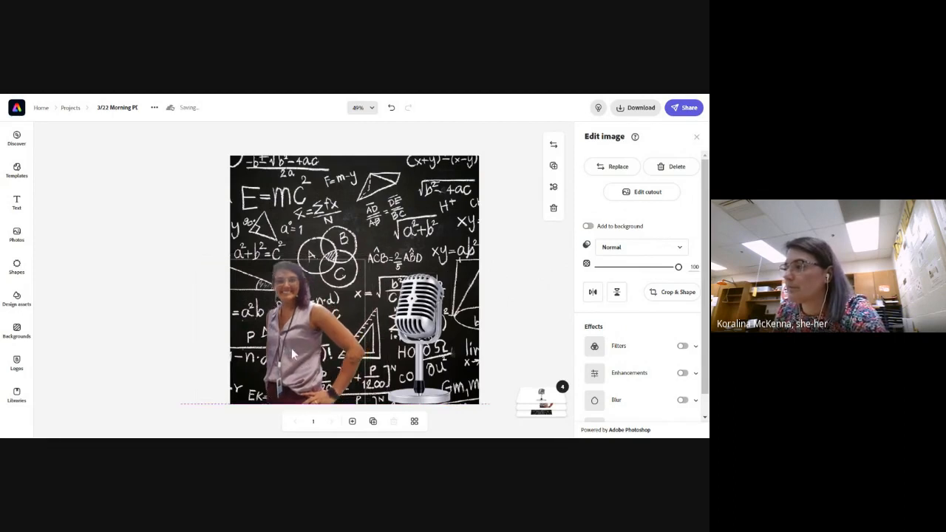
pyautogui.click(501, 284)
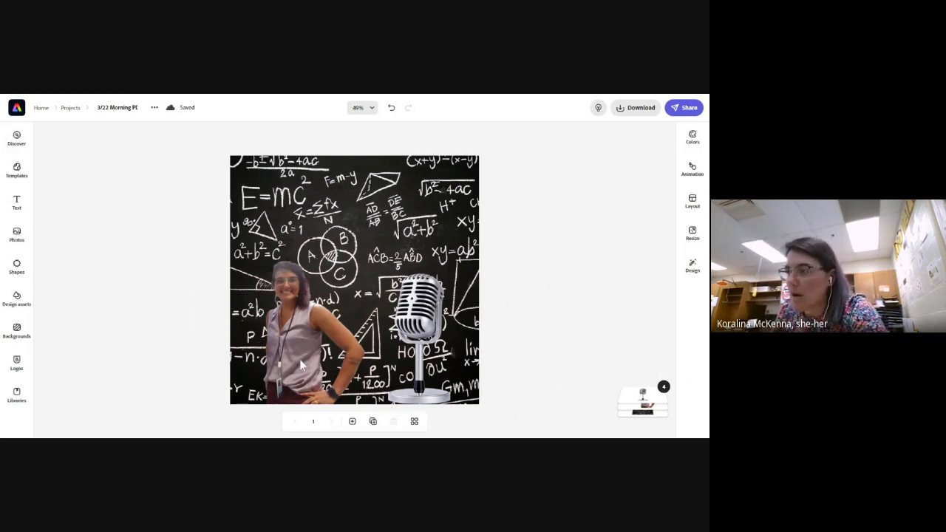
pyautogui.moveTo(294, 350); pyautogui.dragTo(349, 323)
pyautogui.moveTo(384, 275); pyautogui.dragTo(368, 295)
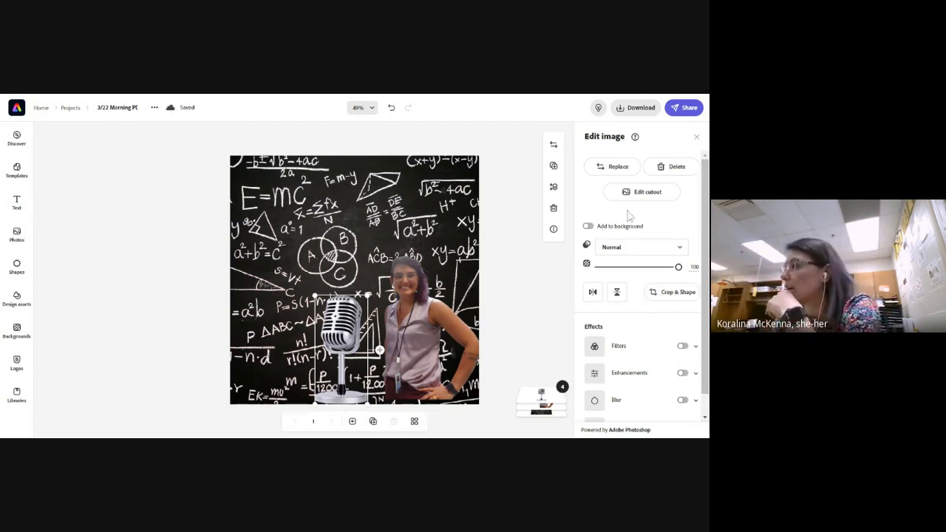
# Flip the microphone cutout horizontally so that it faces the other way, keeping it upright
pyautogui.scroll(-1, 646, 288)
pyautogui.click(592, 272)
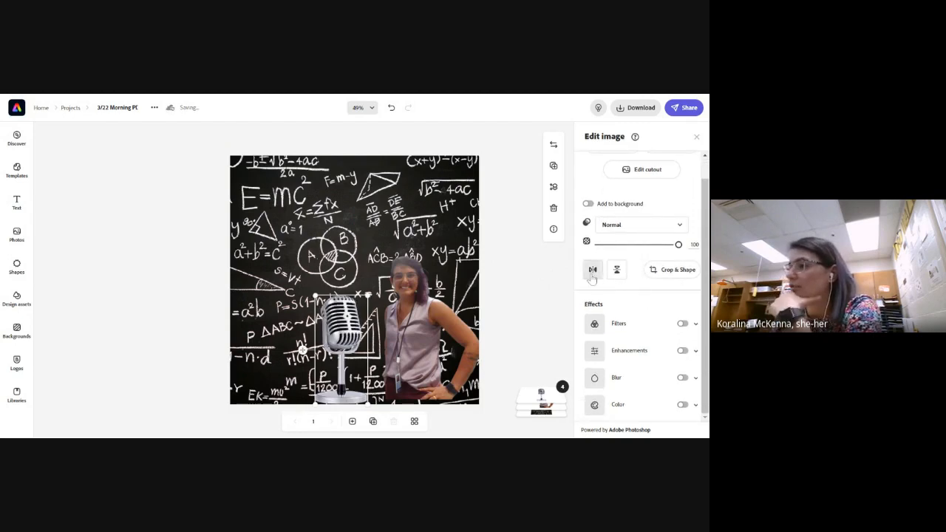
pyautogui.click(617, 272)
pyautogui.click(617, 272)
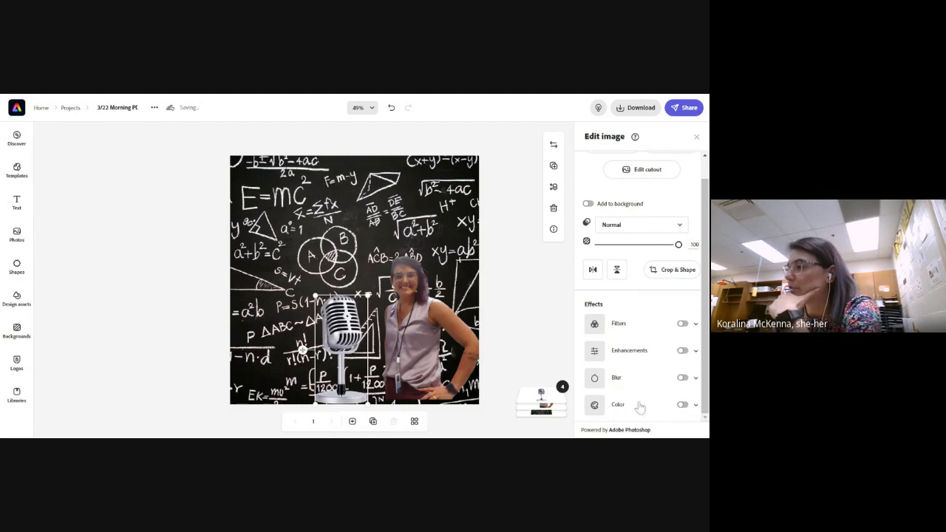
pyautogui.click(540, 334)
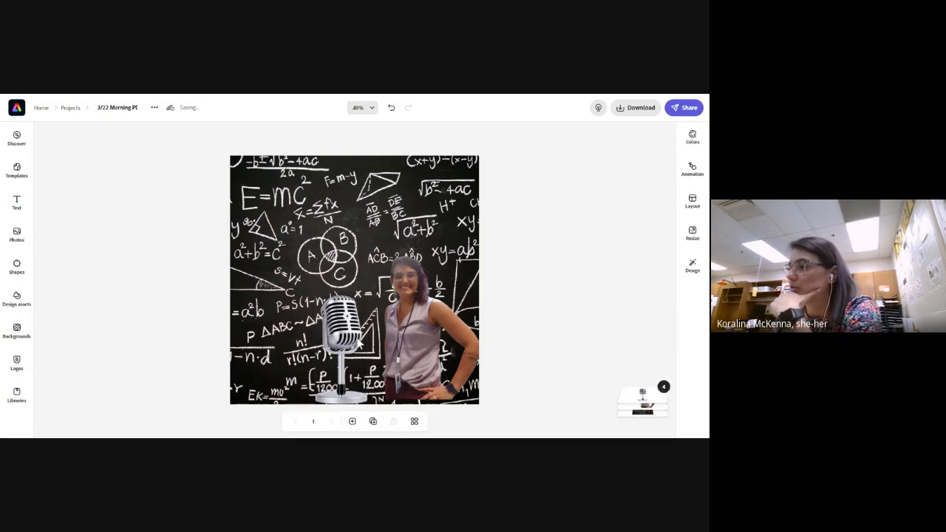
# Shift the microphone slightly right, enlarge the woman's cutout a little and align it with the page's bottom edge
pyautogui.moveTo(414, 336); pyautogui.dragTo(420, 337)
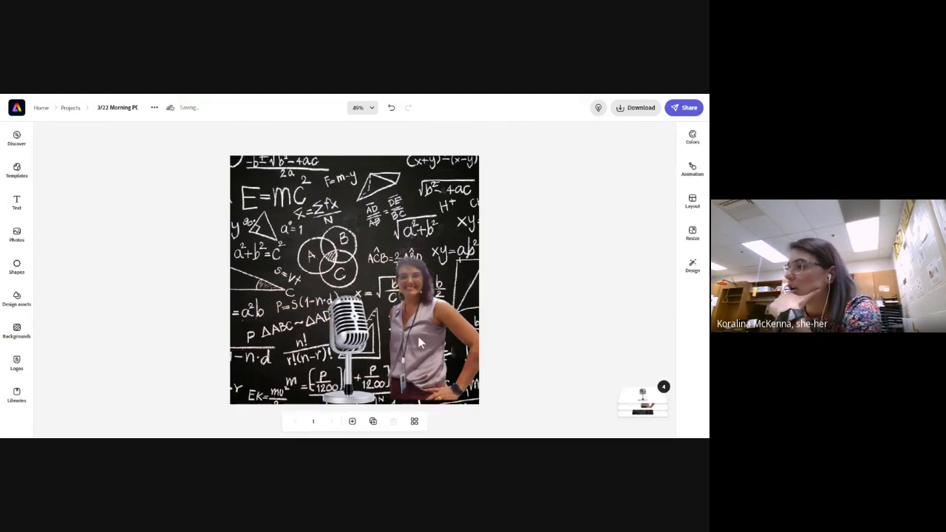
pyautogui.moveTo(313, 256); pyautogui.dragTo(304, 249)
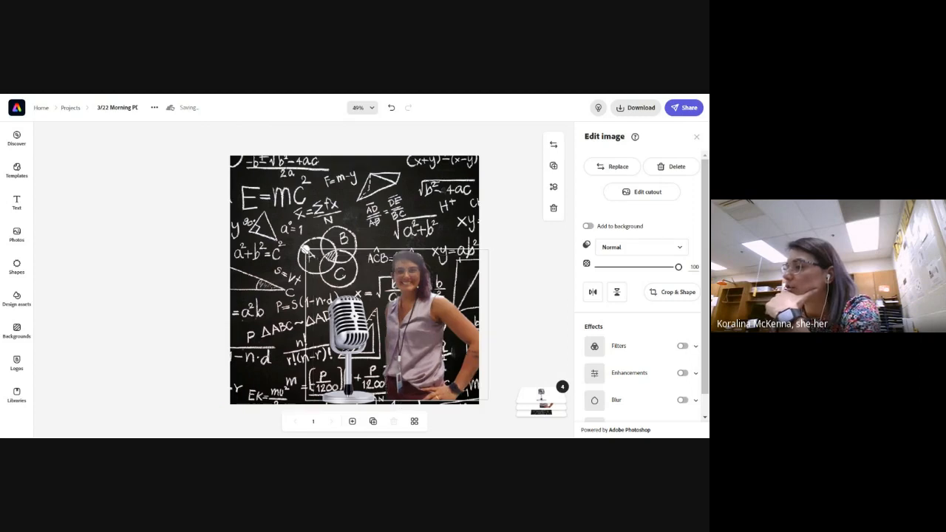
pyautogui.moveTo(399, 306); pyautogui.dragTo(399, 311)
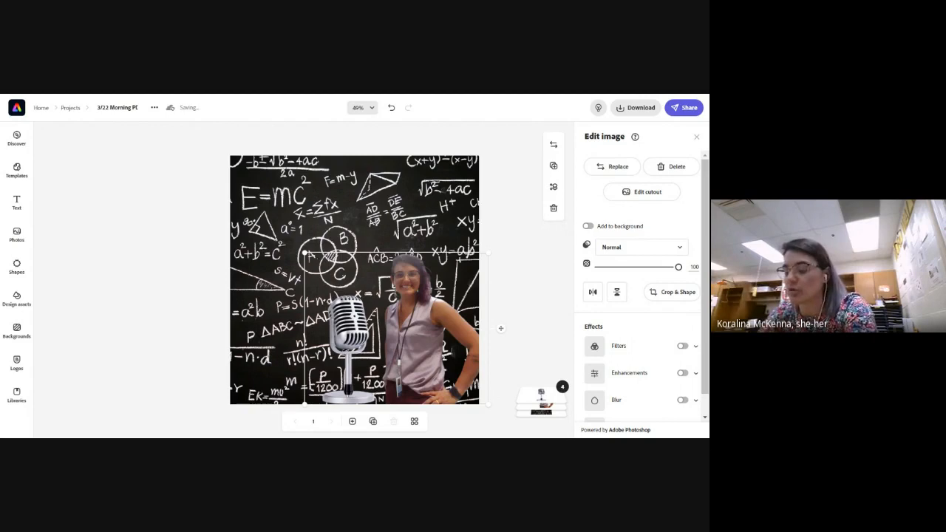
# Duplicate the woman's cutout and move the copy up and to the right of the original
pyautogui.moveTo(500, 328); pyautogui.dragTo(505, 334)
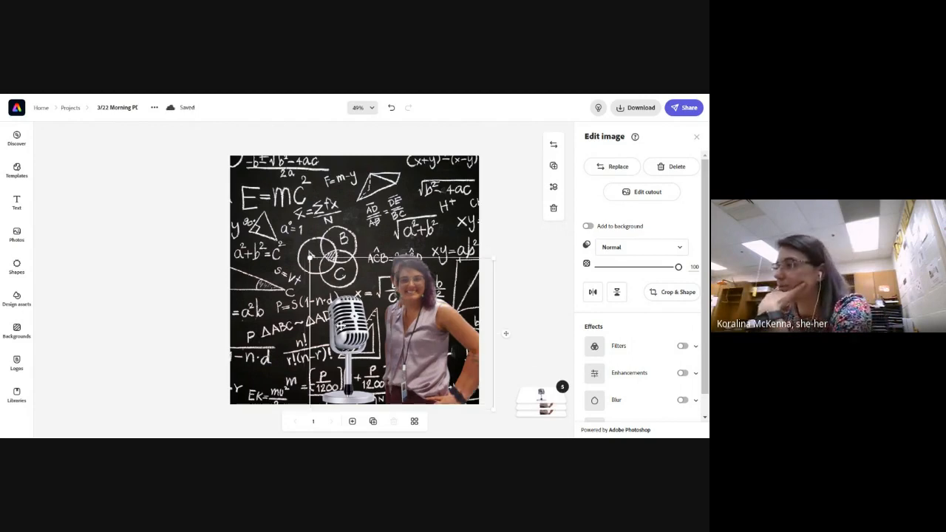
pyautogui.moveTo(359, 275); pyautogui.dragTo(399, 214)
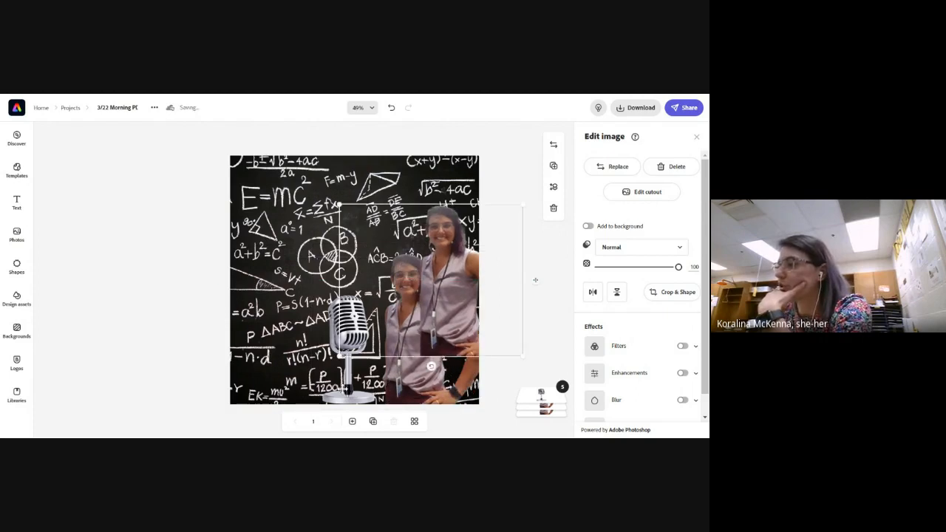
# Move the microphone to the page's left side and lay the woman's copy over the original with a slight horizontal offset
pyautogui.moveTo(343, 389); pyautogui.dragTo(261, 371)
pyautogui.click(378, 313)
pyautogui.moveTo(377, 313); pyautogui.dragTo(395, 343)
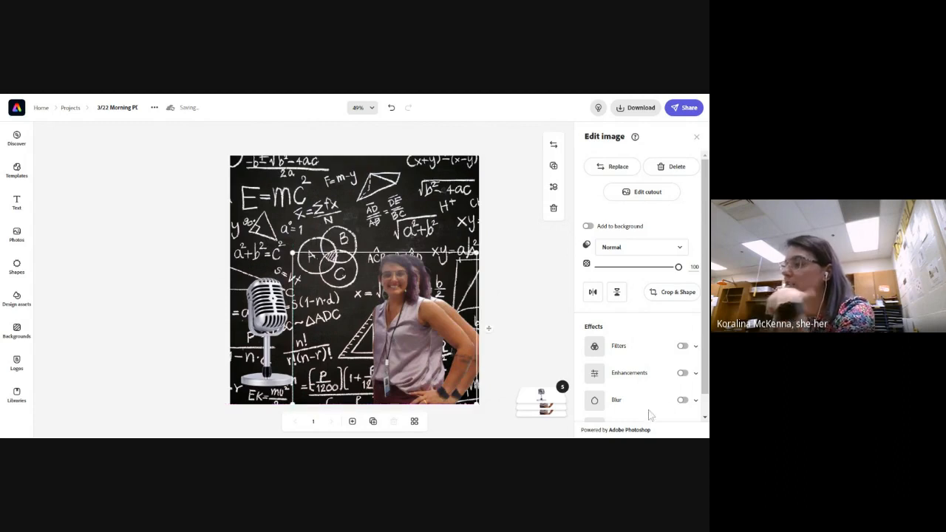
# Select the rear copy of the woman in the layer stack and apply a Duotone filter to it
pyautogui.click(542, 402)
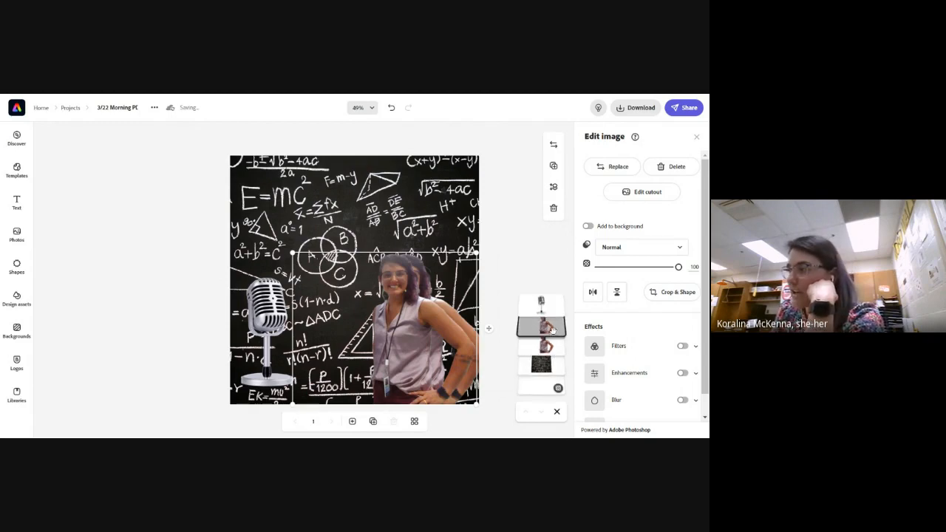
pyautogui.click(553, 351)
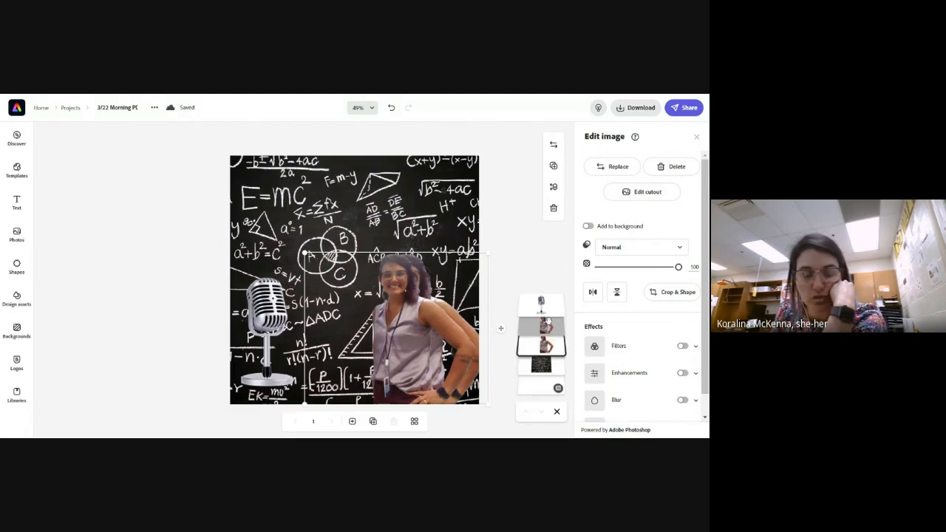
pyautogui.click(547, 328)
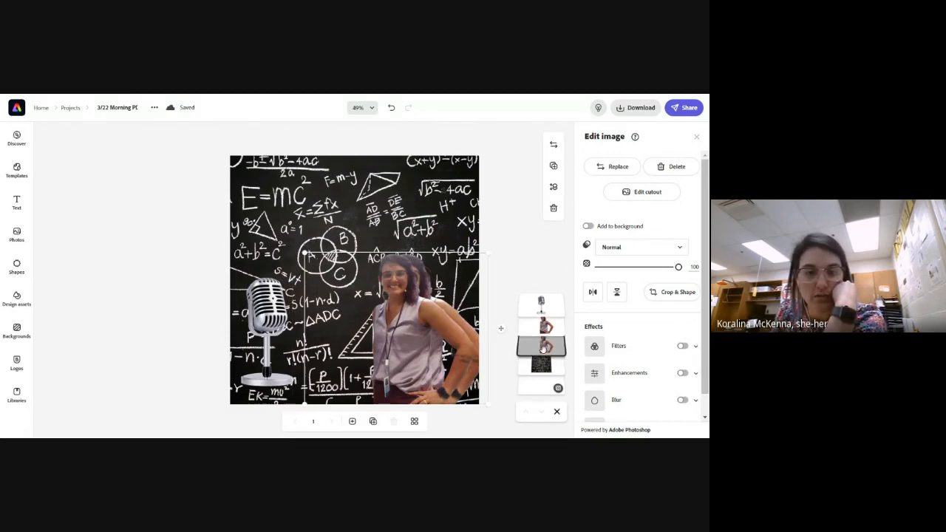
pyautogui.moveTo(542, 350)
pyautogui.mouseDown()
pyautogui.moveTo(544, 330)
pyautogui.moveTo(544, 350)
pyautogui.mouseUp()
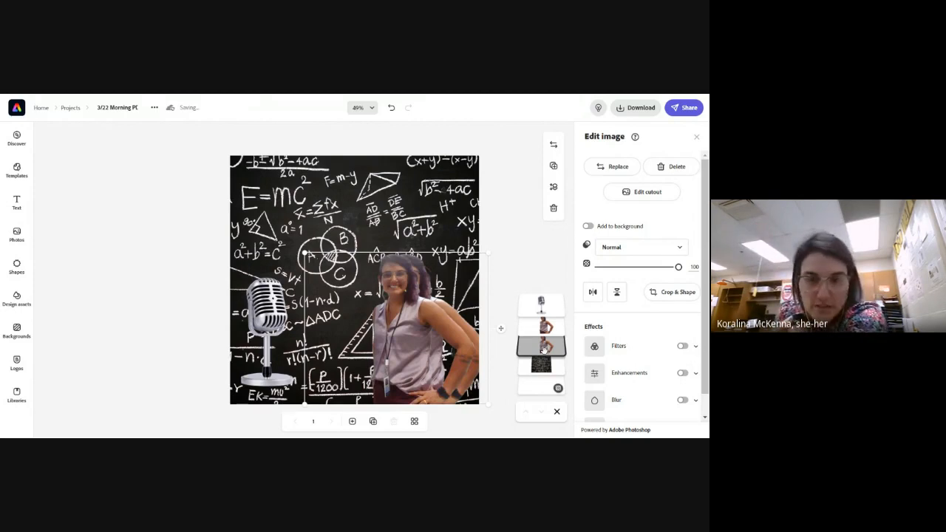
pyautogui.click(683, 347)
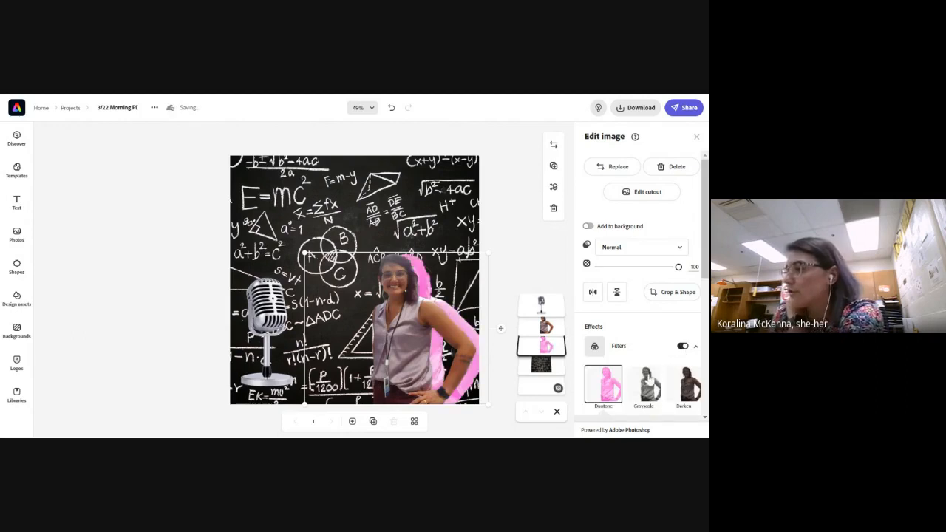
pyautogui.click(607, 391)
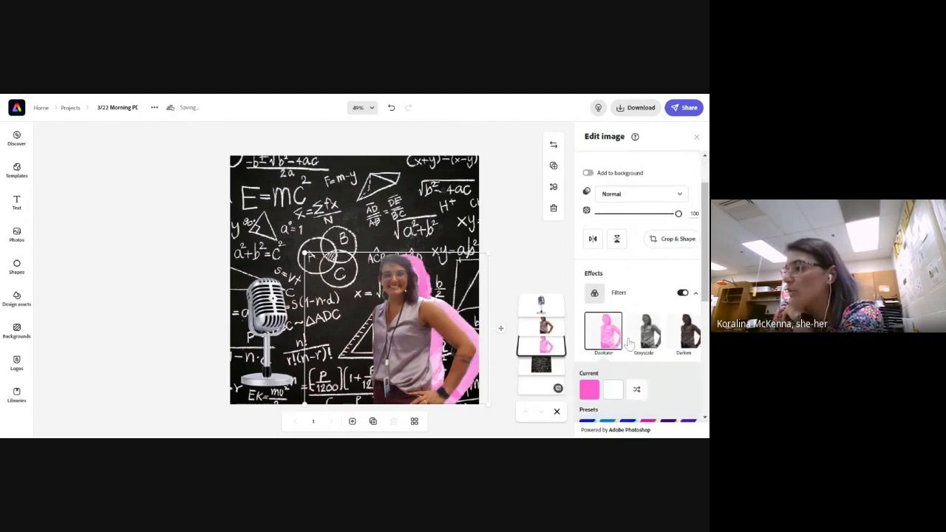
pyautogui.scroll(-1, 619, 333)
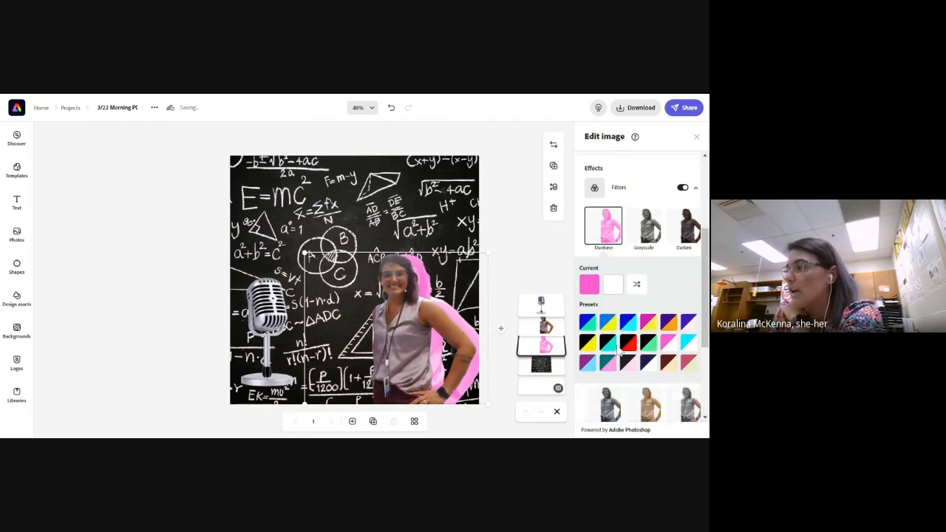
# Try the black-yellow and black-teal duotone presets on the rear cutout of the woman and settle on the blue-green one
pyautogui.click(591, 343)
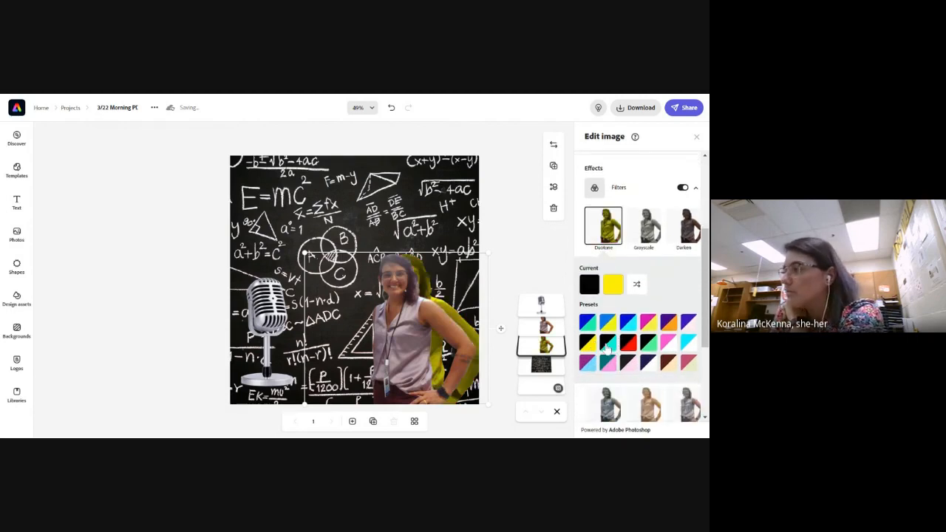
pyautogui.click(615, 346)
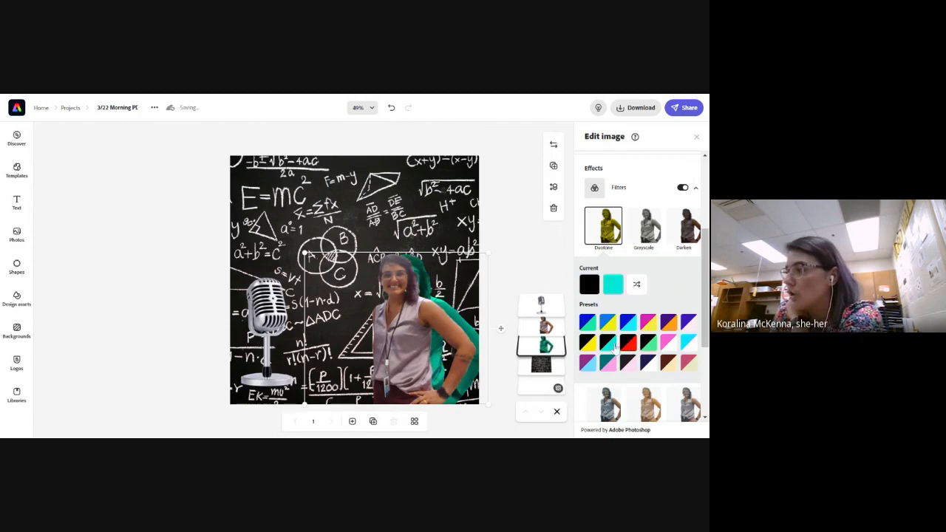
pyautogui.click(592, 348)
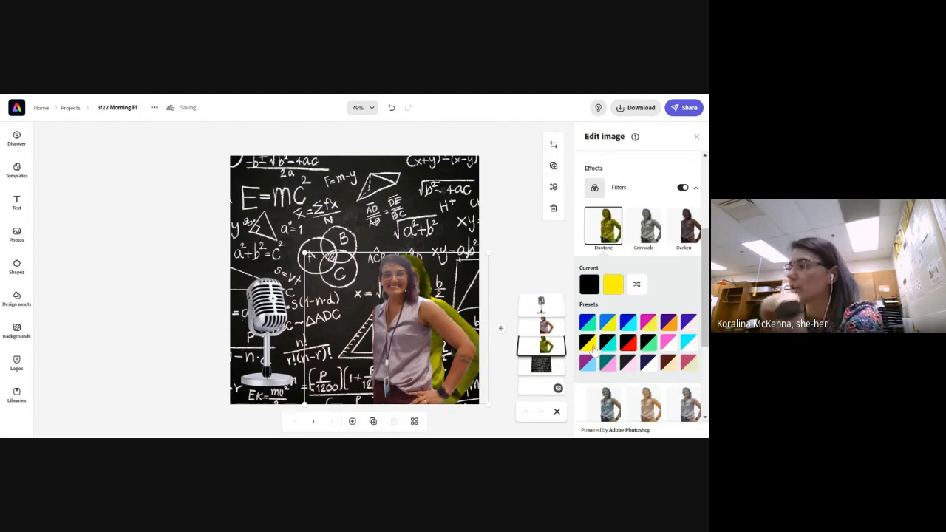
pyautogui.click(588, 324)
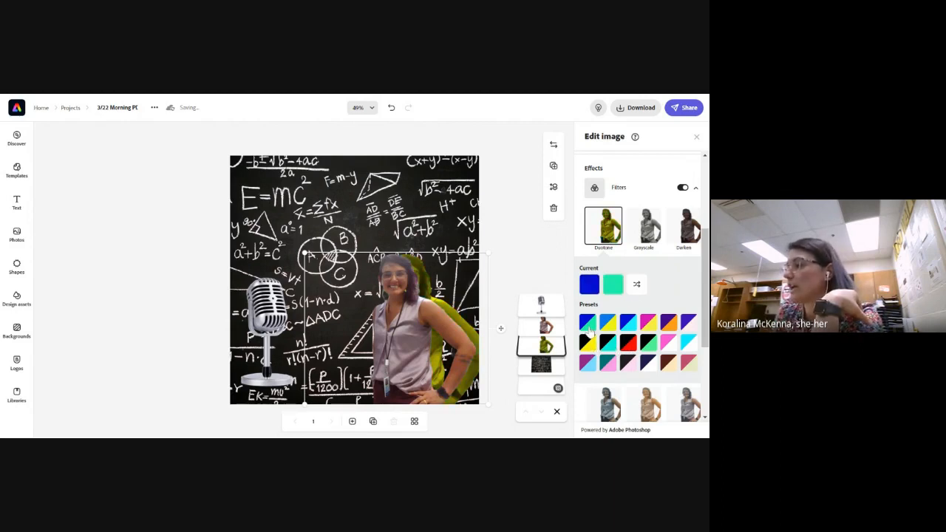
# Change the duotone highlights colour of the woman's rear cutout to the violet-blue #2E10FF
pyautogui.click(612, 284)
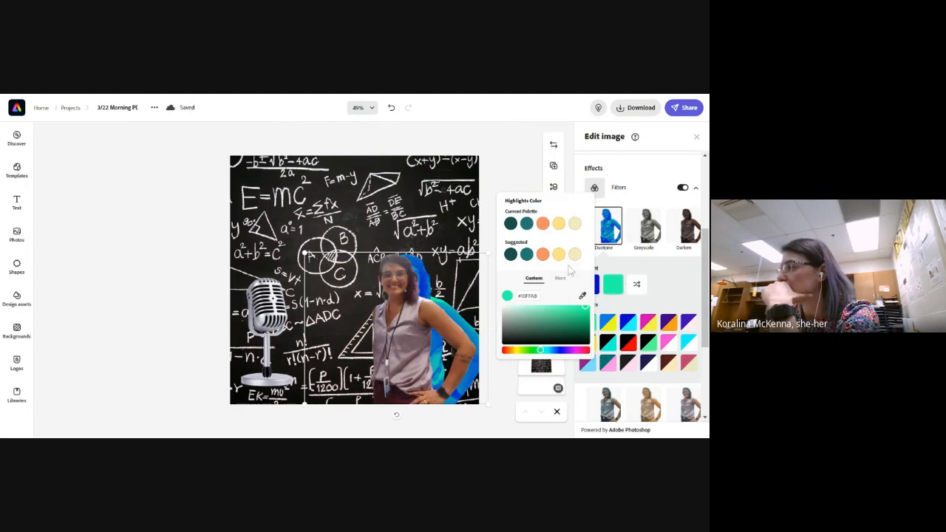
pyautogui.click(559, 351)
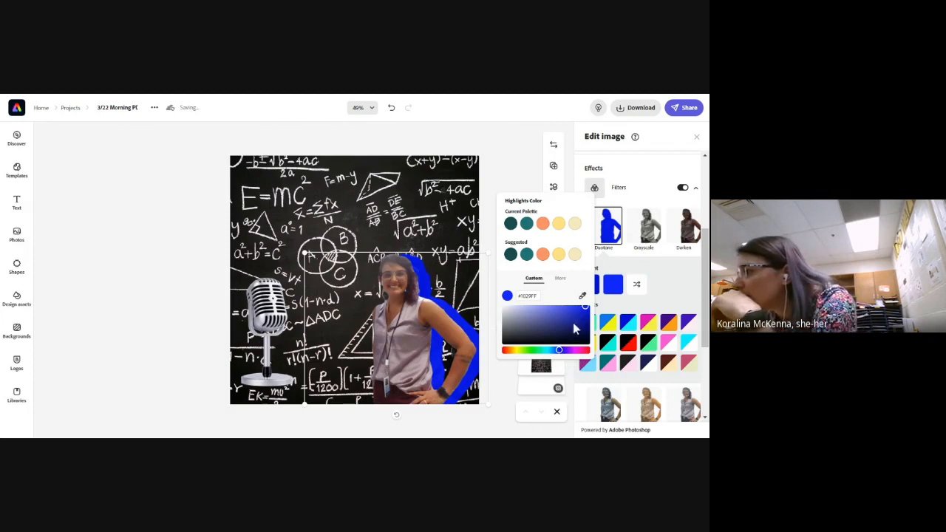
pyautogui.moveTo(560, 354); pyautogui.dragTo(562, 358)
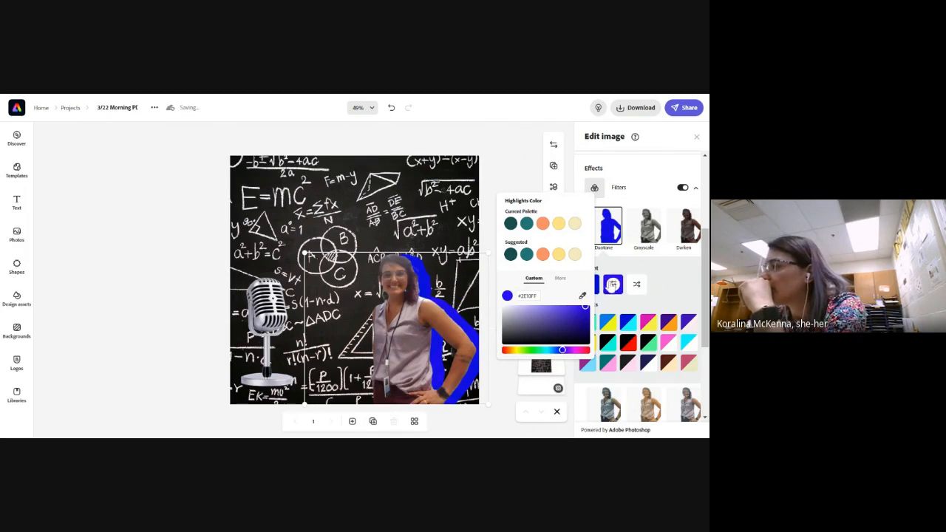
pyautogui.click(609, 308)
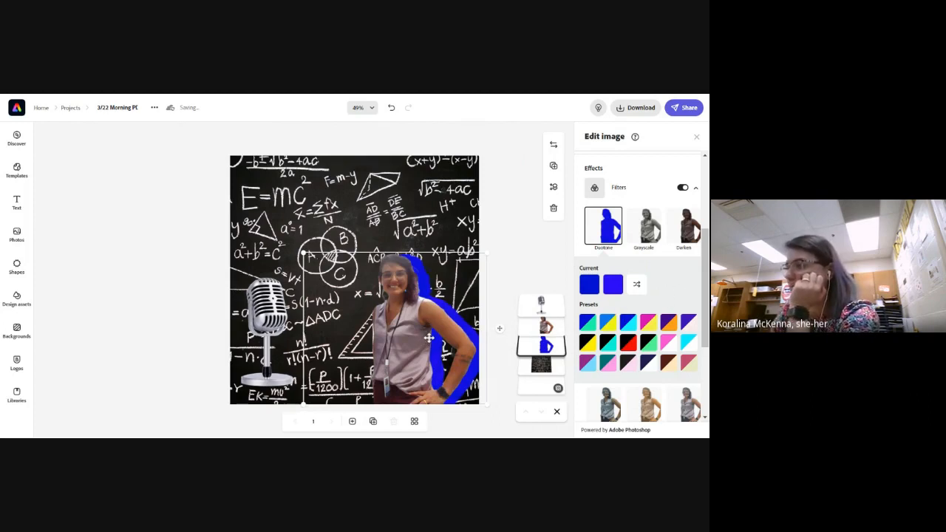
# Nudge the woman's blue rear cutout left so that only a narrow blue outline shows behind her
pyautogui.press('Left')
pyautogui.press('Left')
pyautogui.press('Left')
pyautogui.press('Left')
pyautogui.press('Left')
pyautogui.press('Left')
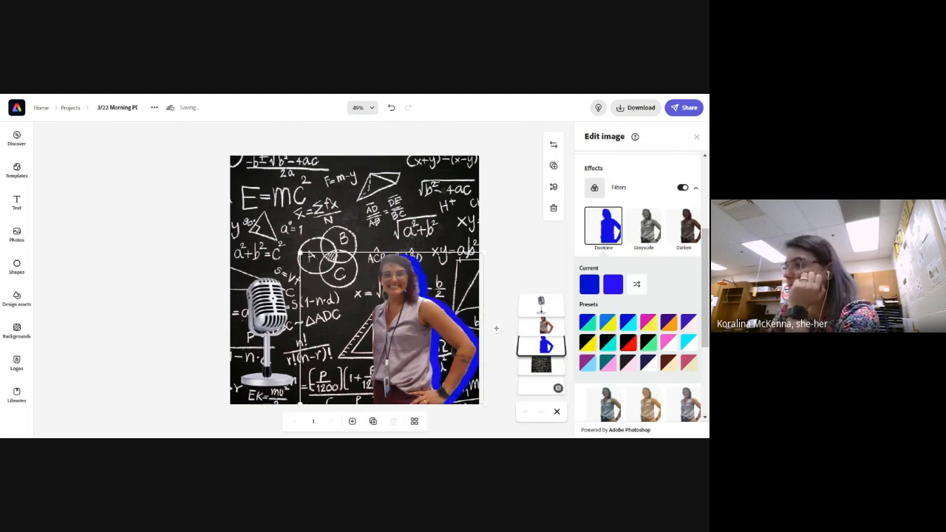
pyautogui.press('Left')
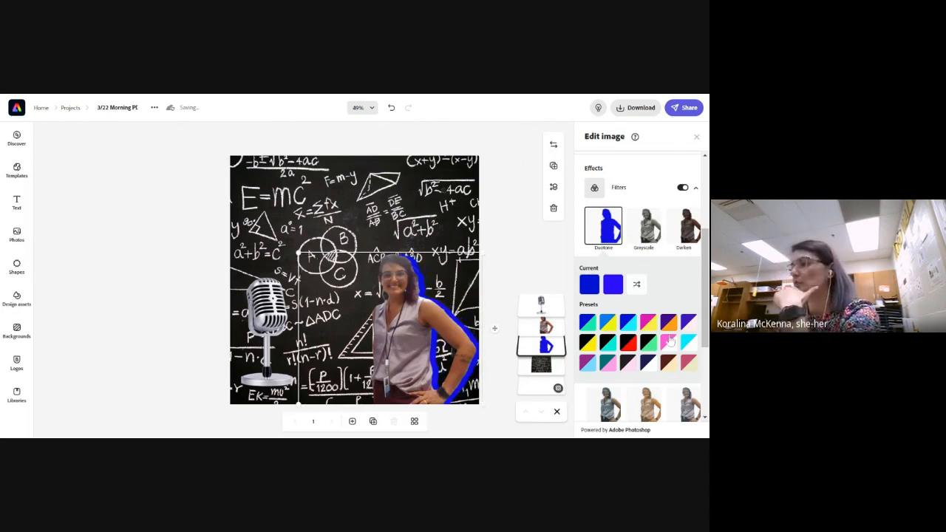
# Duplicate the microphone and place both copies just left of the woman, overlapping with a slight horizontal offset at the page's bottom edge
pyautogui.click(276, 321)
pyautogui.moveTo(271, 314)
pyautogui.mouseDown()
pyautogui.moveTo(291, 317)
pyautogui.moveTo(280, 320)
pyautogui.mouseUp()
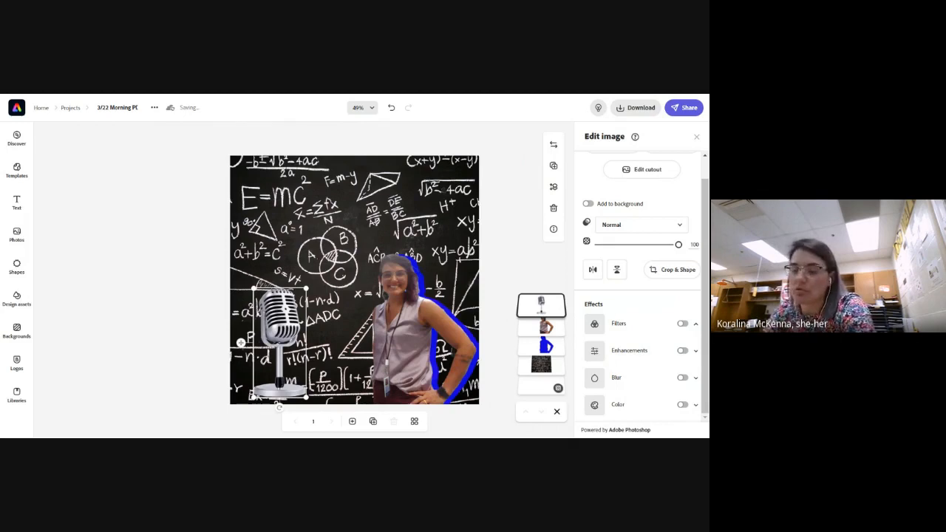
pyautogui.moveTo(241, 343); pyautogui.dragTo(345, 335)
pyautogui.moveTo(287, 325); pyautogui.dragTo(361, 339)
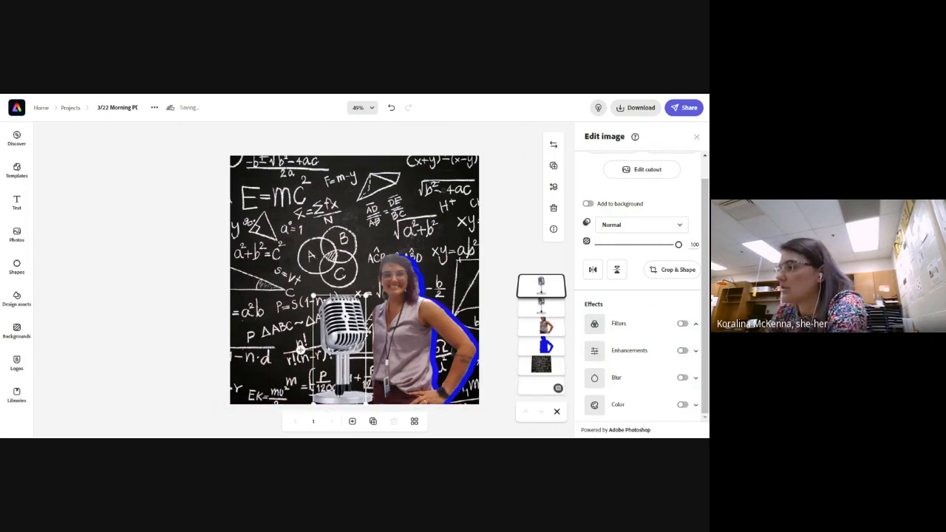
pyautogui.press('Right')
pyautogui.press('Right')
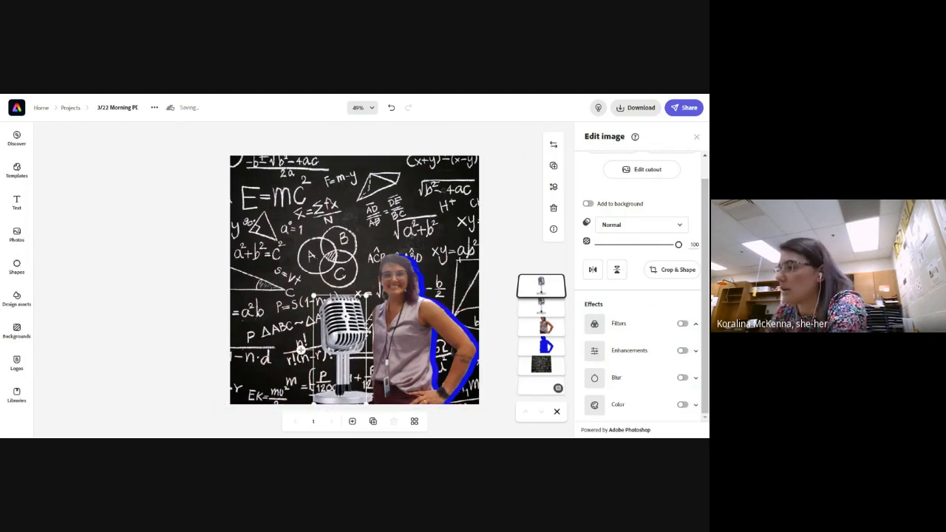
# Apply a Duotone filter with the blue-green preset to the rear microphone
pyautogui.click(547, 305)
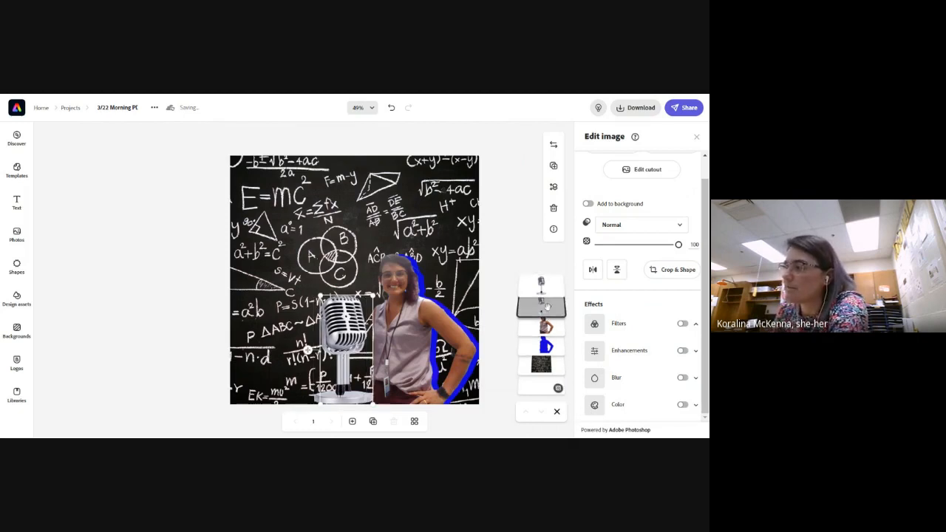
pyautogui.click(683, 323)
pyautogui.scroll(-3, 636, 347)
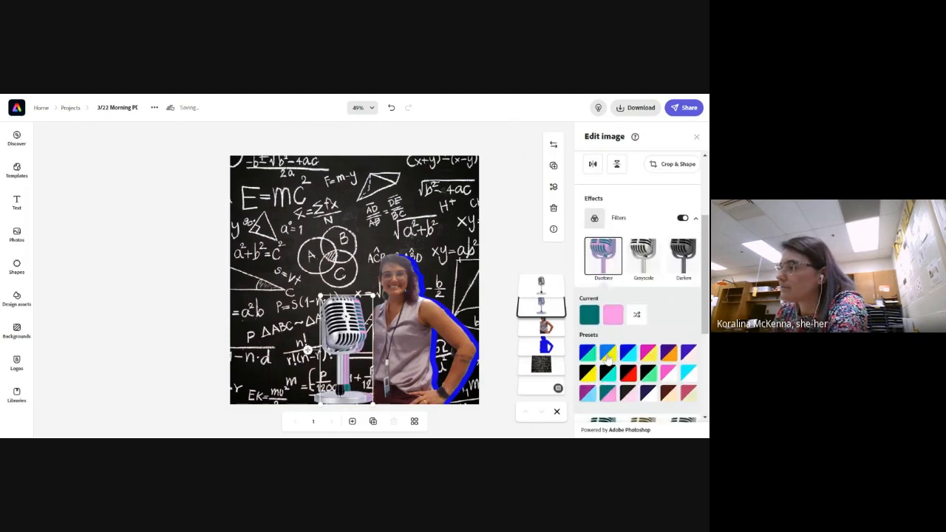
pyautogui.click(589, 356)
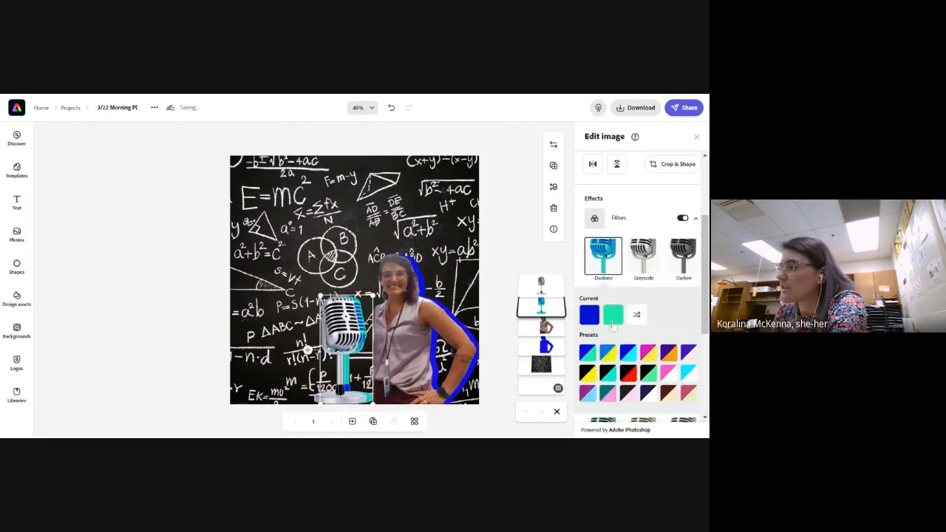
# Set the rear microphone's duotone highlights to a medium blue from the additional colour swatches
pyautogui.click(616, 316)
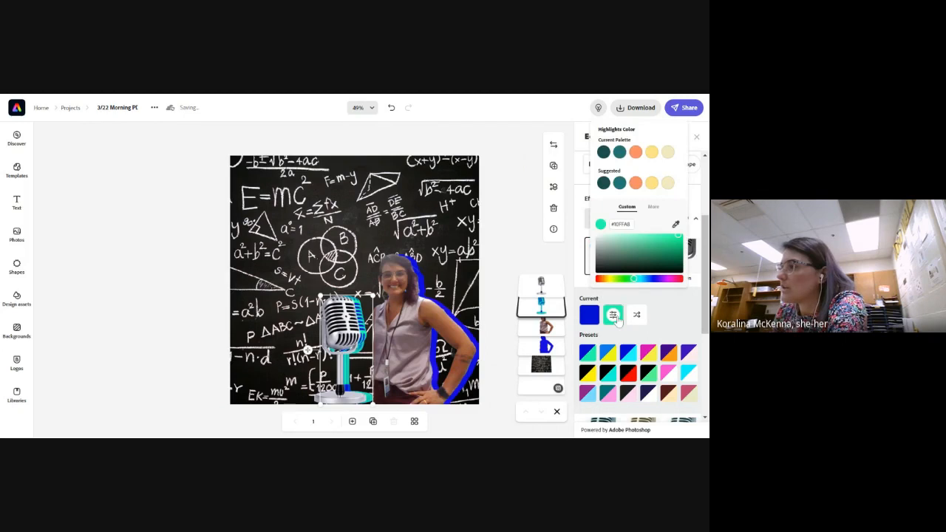
pyautogui.click(652, 207)
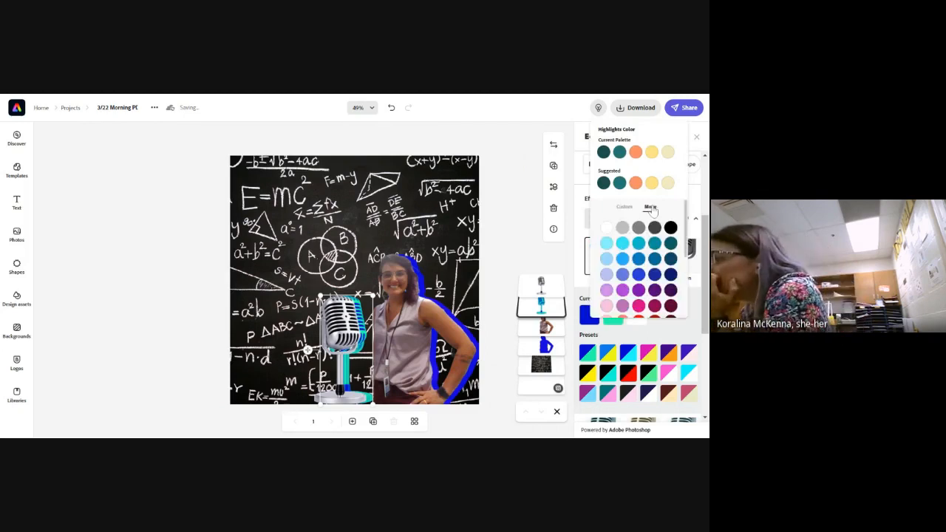
pyautogui.click(639, 276)
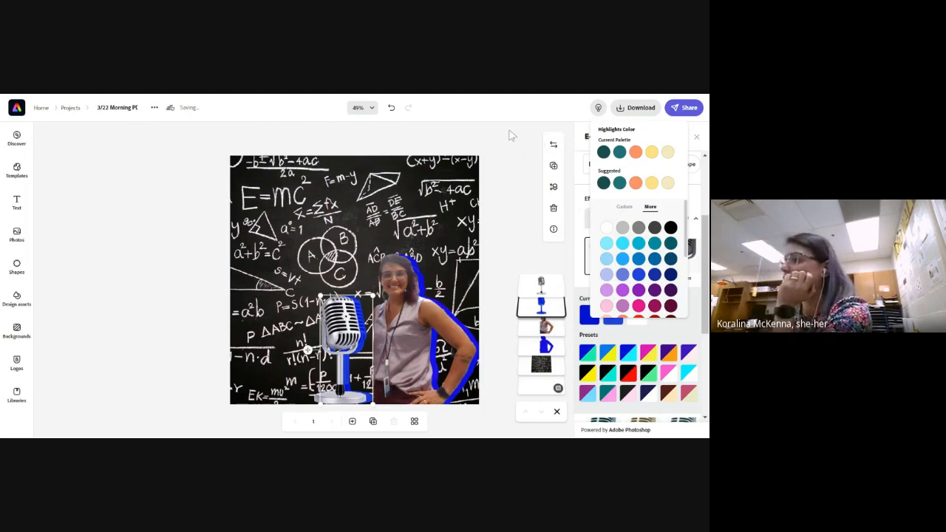
pyautogui.click(513, 167)
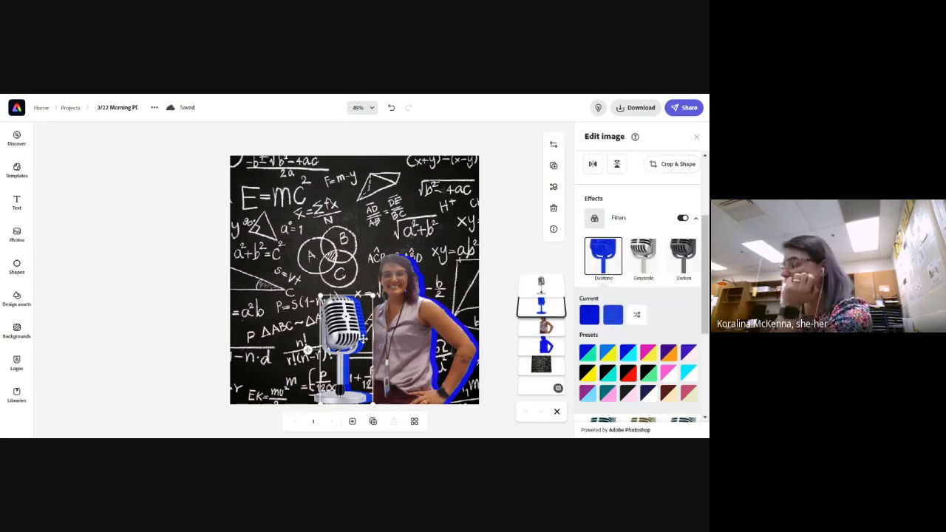
# Nudge the blue rear microphone slightly left to narrow its outline behind the front microphone, and deselect it
pyautogui.press('Left')
pyautogui.press('Left')
pyautogui.press('Left')
pyautogui.press('Left')
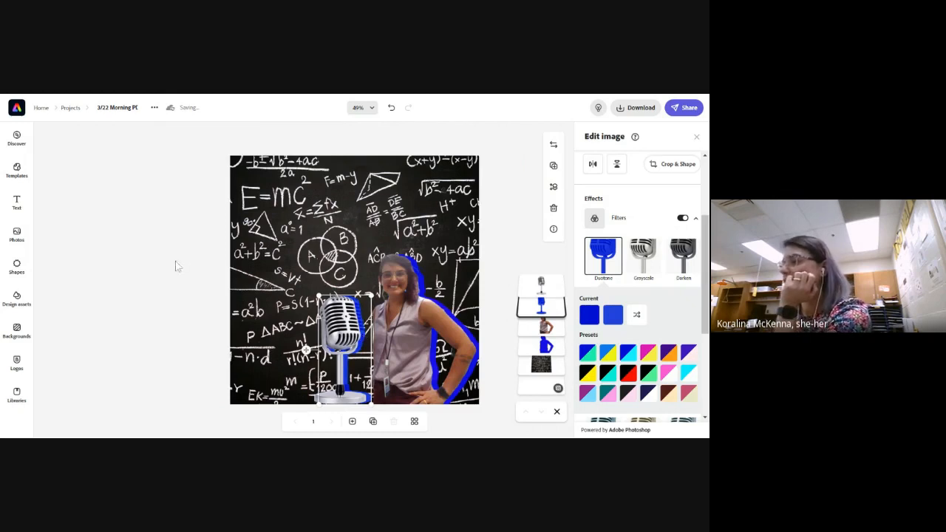
pyautogui.click(151, 295)
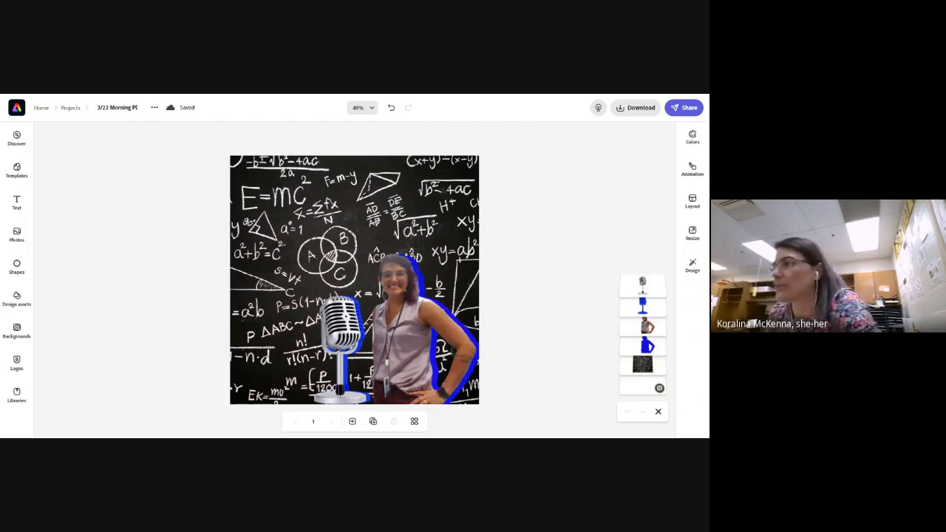
# Shrink the blue rear microphone slightly from its upper-left corner and select the front microphone
pyautogui.click(360, 337)
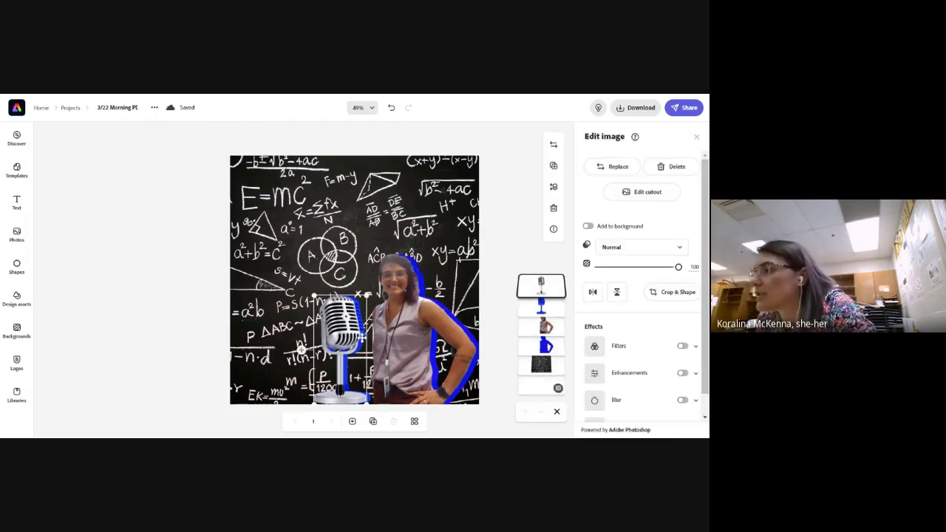
pyautogui.click(362, 329)
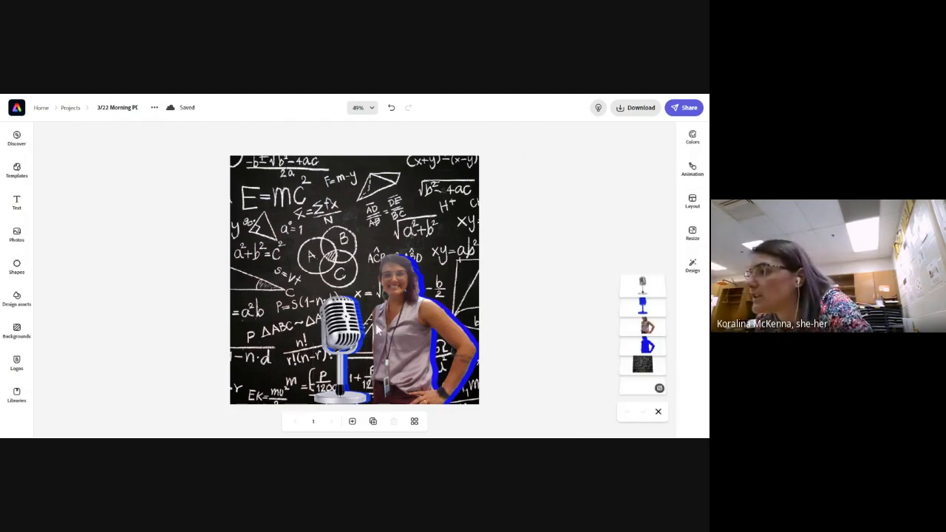
pyautogui.click(361, 305)
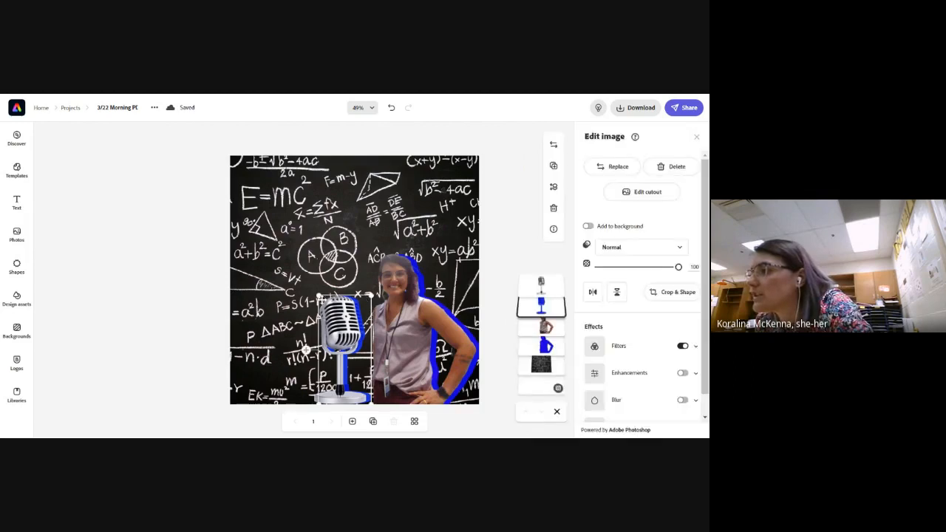
pyautogui.moveTo(318, 296); pyautogui.dragTo(326, 316)
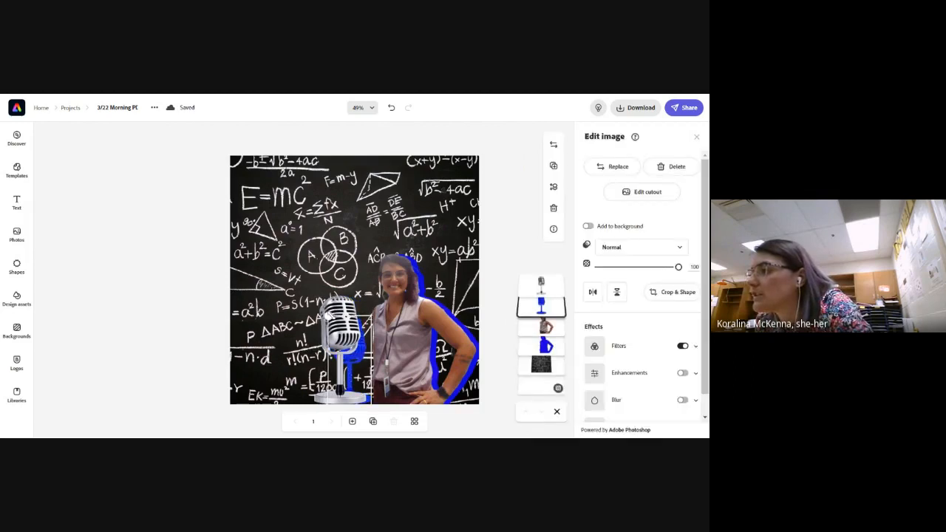
pyautogui.click(335, 306)
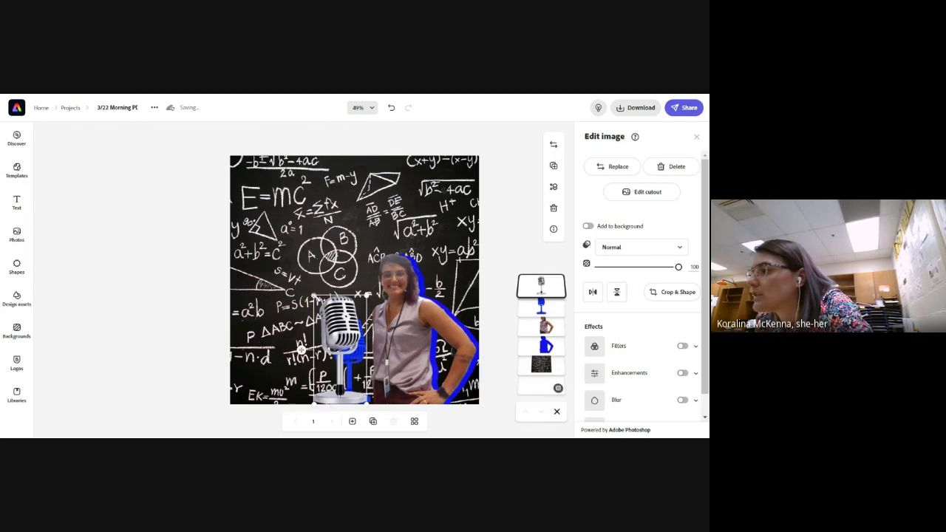
# Shrink the front microphone slightly from its upper-left corner to match its blue shadow, and deselect it
pyautogui.moveTo(318, 304); pyautogui.dragTo(324, 315)
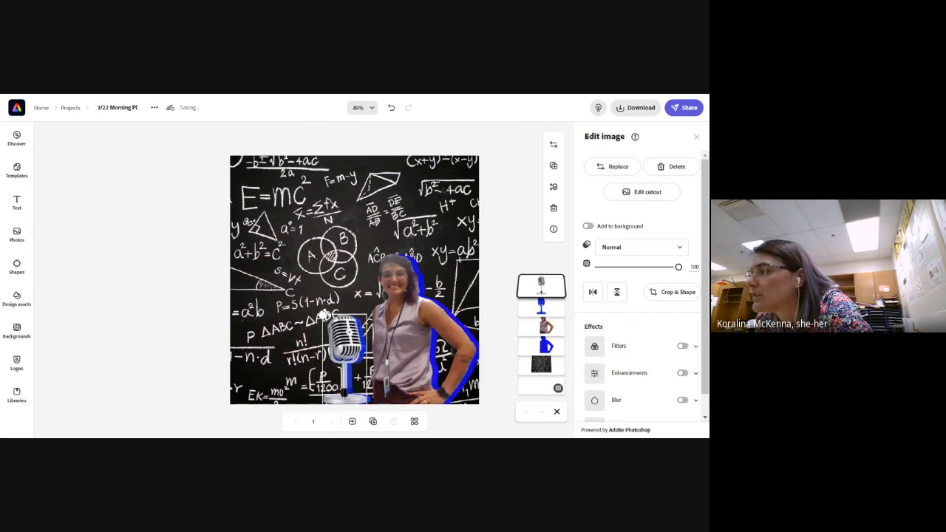
pyautogui.click(166, 359)
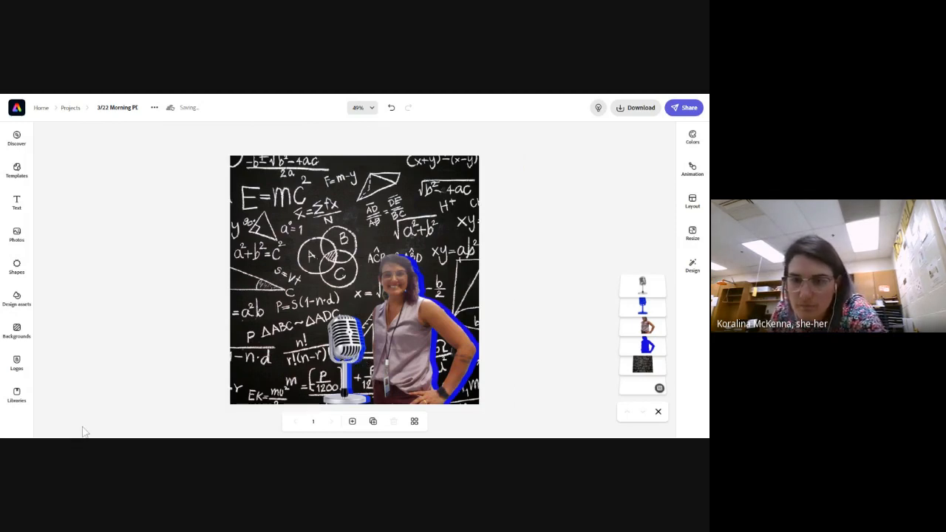
pyautogui.click(279, 235)
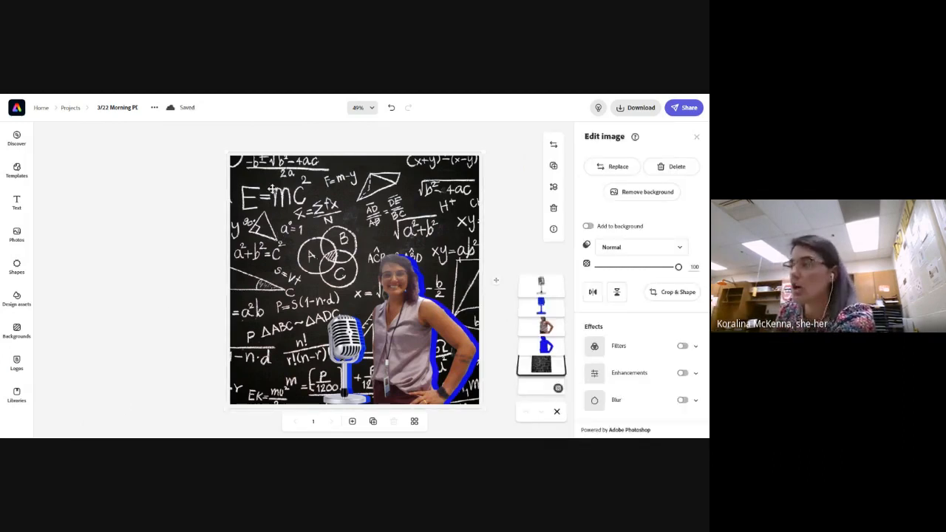
pyautogui.press('Delete')
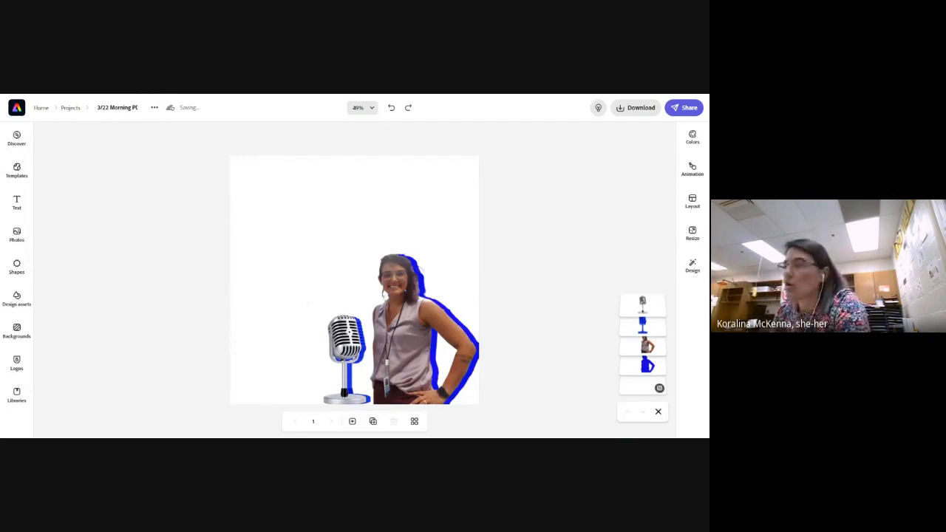
pyautogui.hotkey('ctrl', 'z')
pyautogui.click(17, 331)
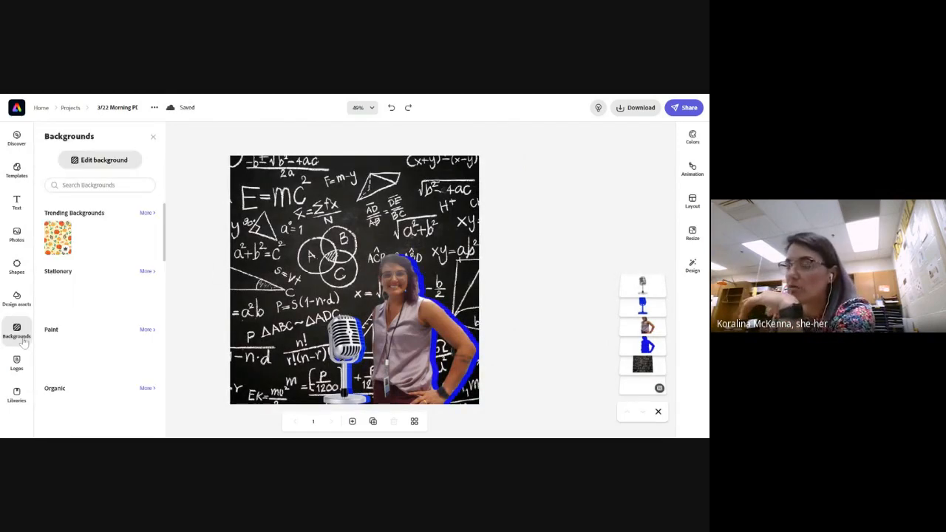
pyautogui.click(643, 391)
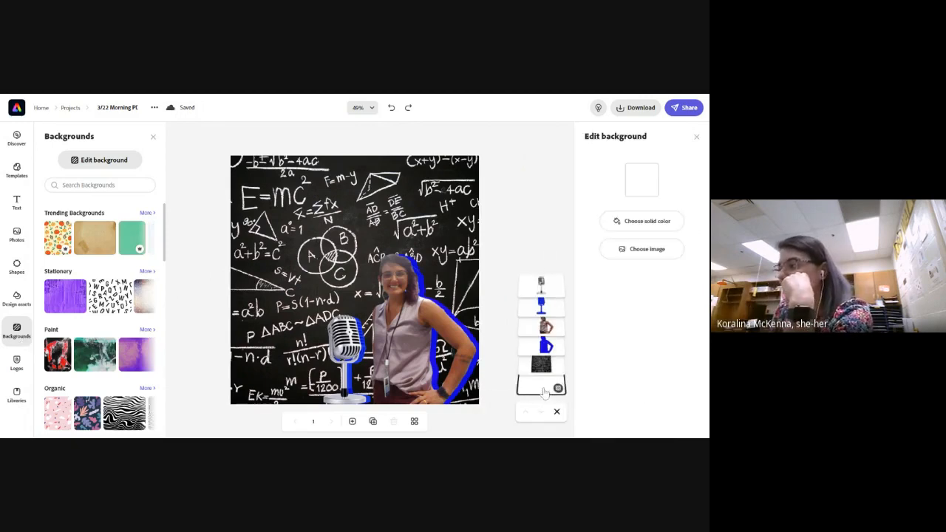
pyautogui.click(653, 223)
pyautogui.click(565, 205)
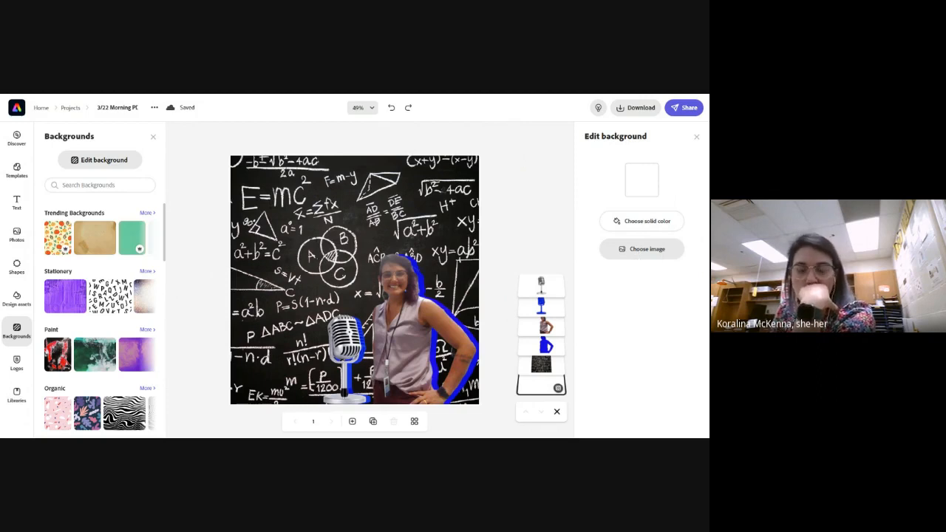
pyautogui.click(540, 232)
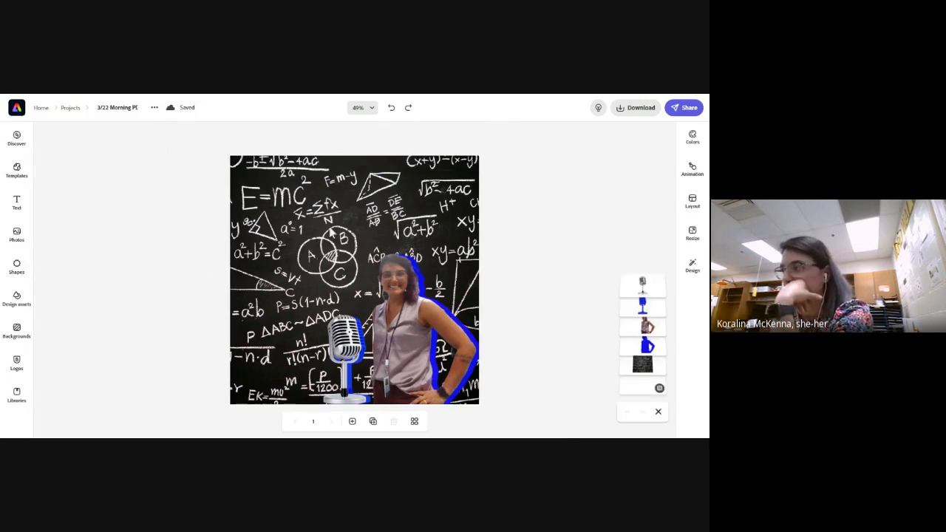
# Delete the physics chalkboard image from behind the cutouts
pyautogui.click(304, 235)
pyautogui.press('Delete')
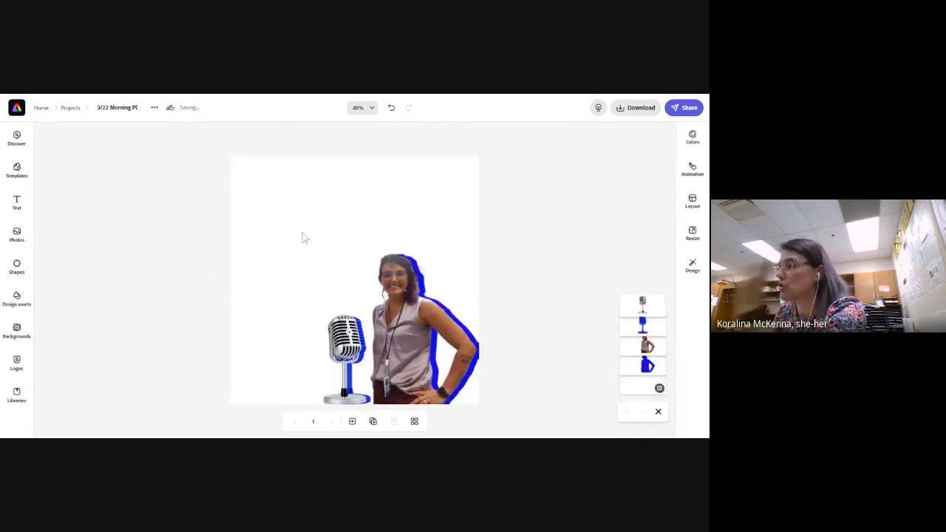
pyautogui.click(639, 390)
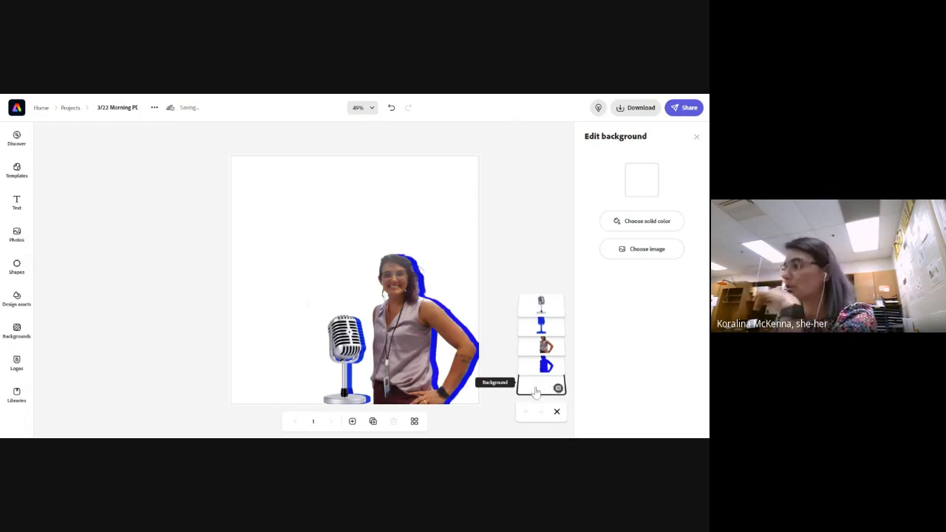
pyautogui.click(179, 301)
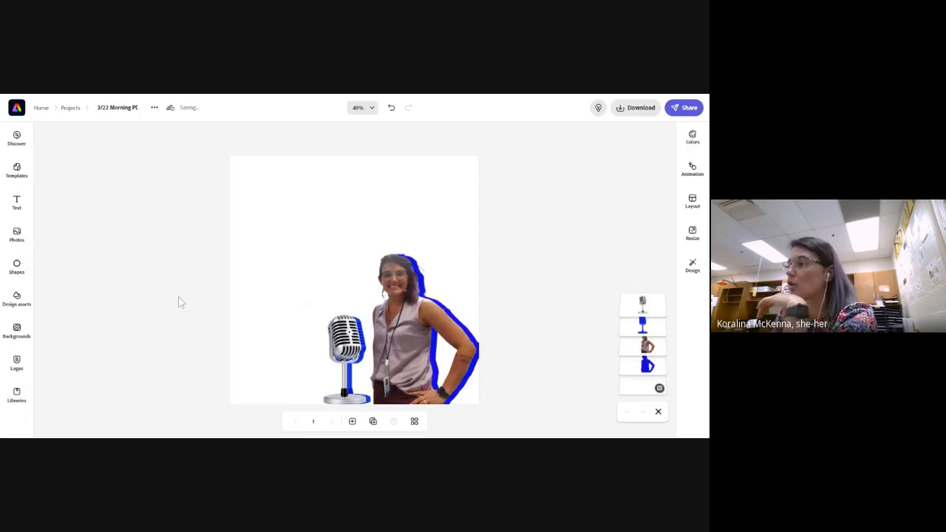
# Examine the woman's cutout against the full original image in the cutout editor, and deselect her image
pyautogui.click(405, 359)
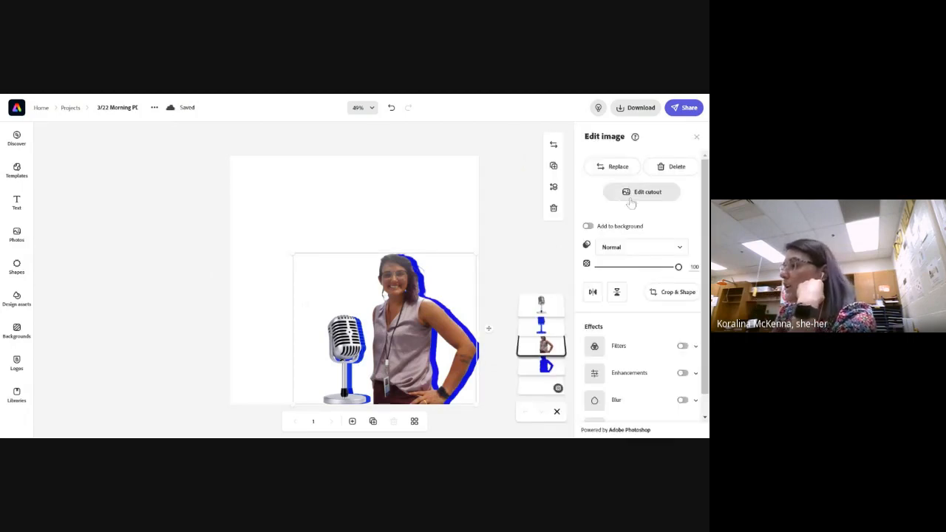
pyautogui.click(658, 196)
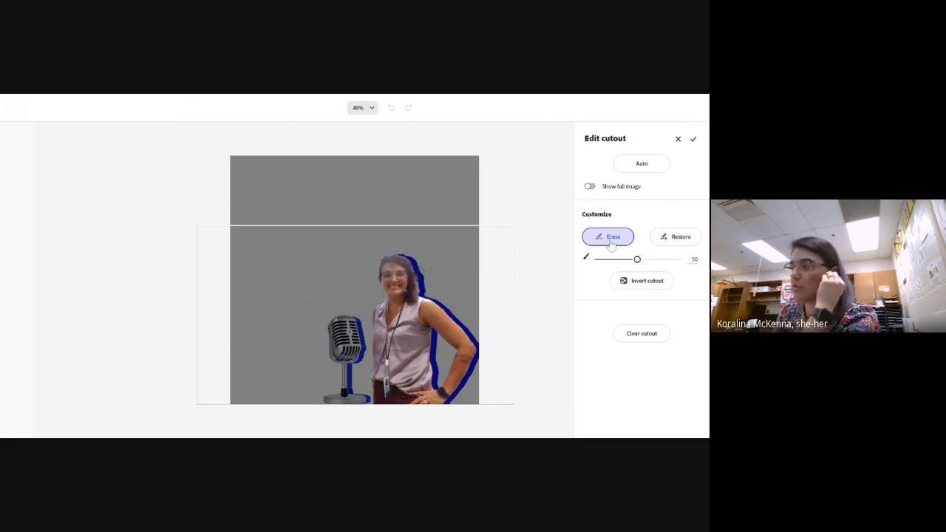
pyautogui.click(673, 239)
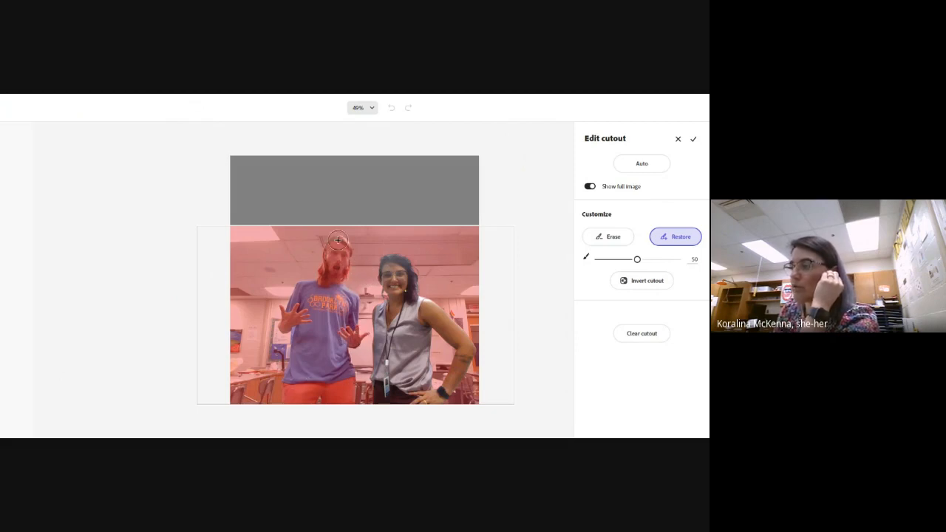
pyautogui.click(589, 236)
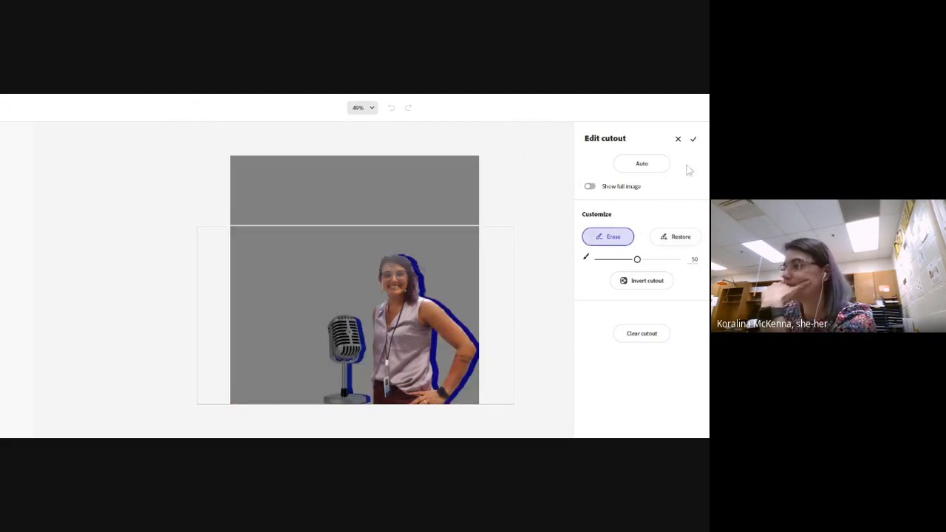
pyautogui.click(695, 140)
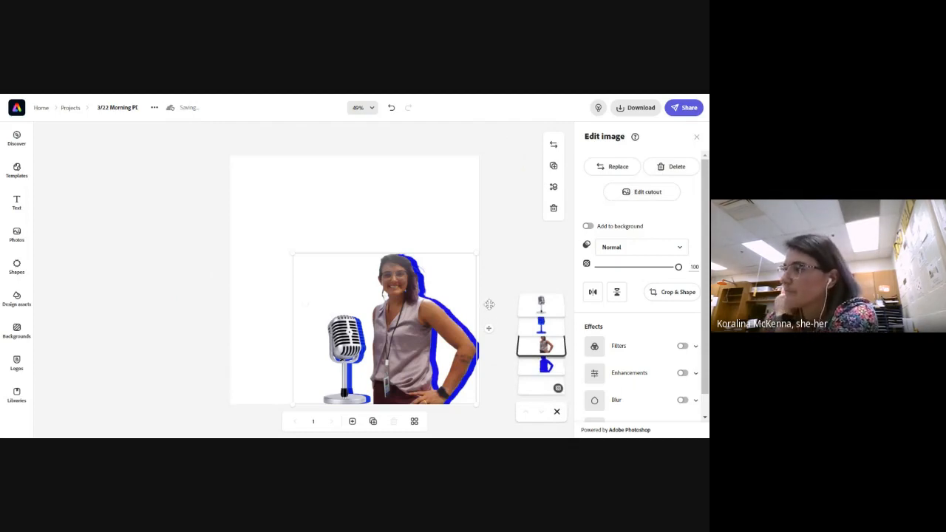
pyautogui.click(515, 250)
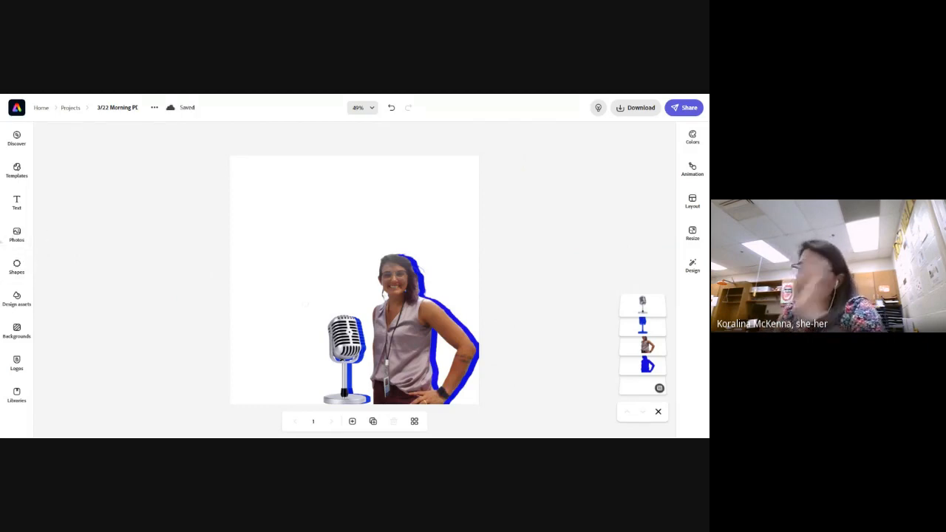
# Add an outlined pill shape and an outlined rounded-rectangle speech bubble from the Speech bubble category of the basic shapes
pyautogui.click(17, 267)
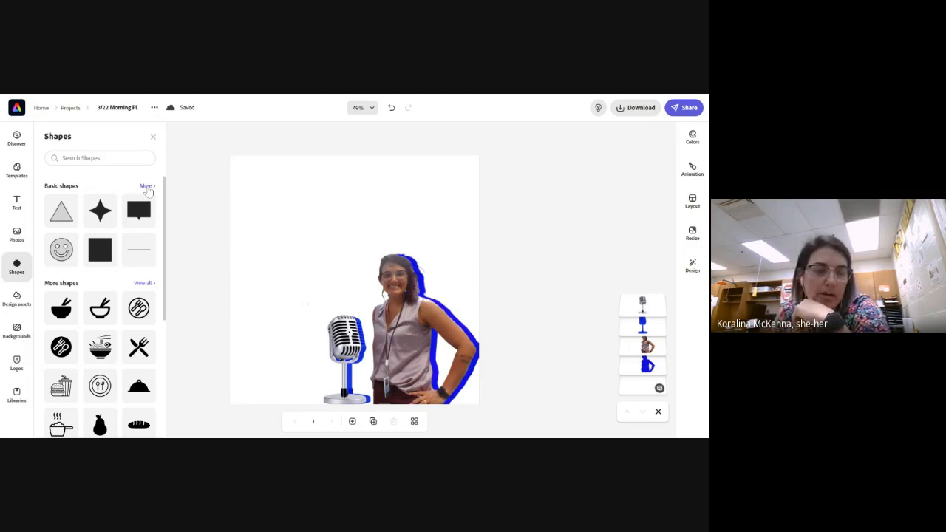
pyautogui.click(146, 187)
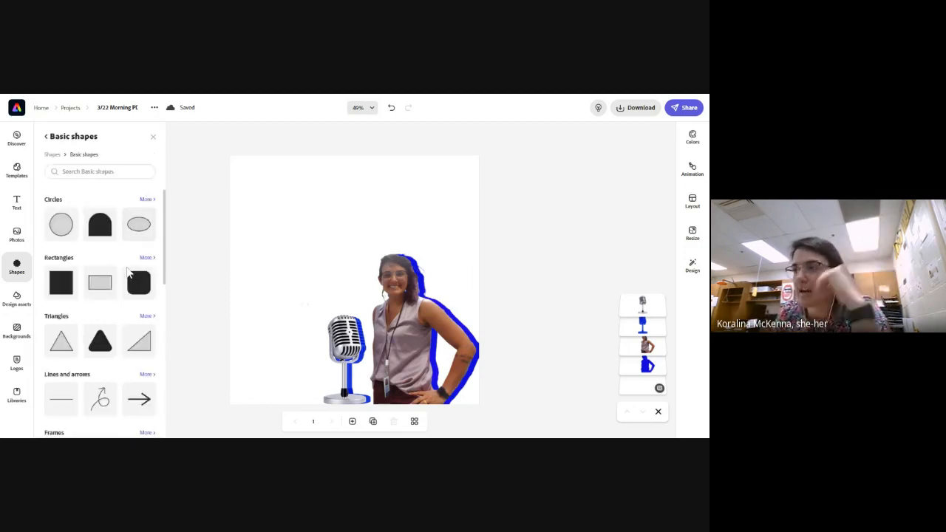
pyautogui.scroll(-1, 118, 300)
pyautogui.scroll(1, 115, 311)
pyautogui.scroll(-3, 111, 317)
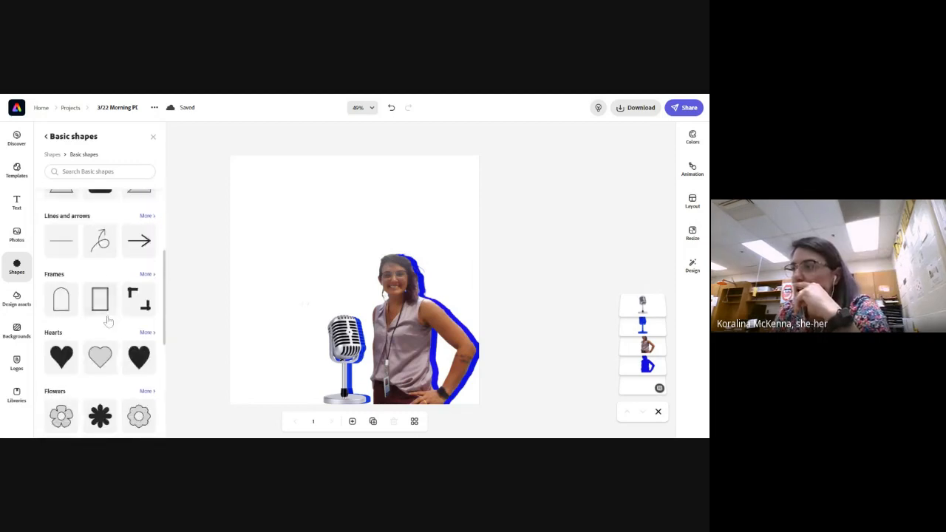
pyautogui.scroll(-5, 109, 318)
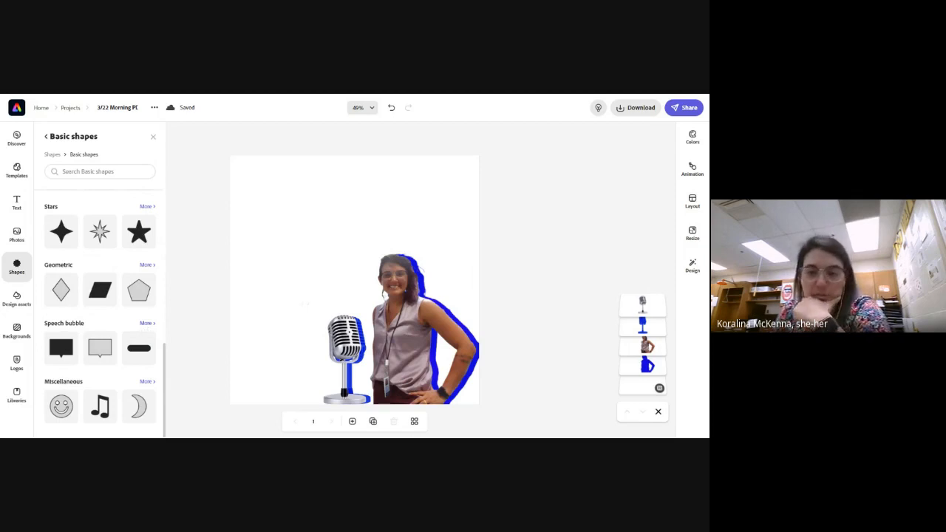
pyautogui.click(146, 324)
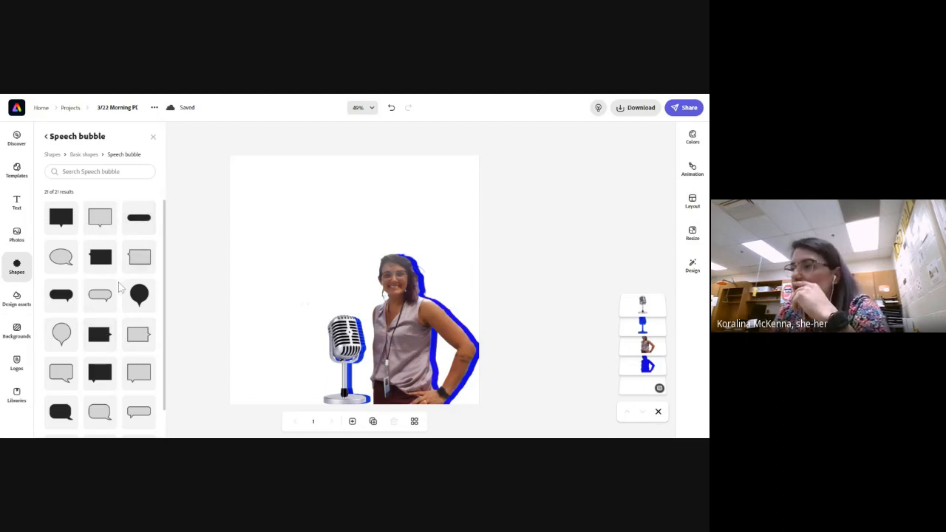
pyautogui.scroll(-1, 121, 288)
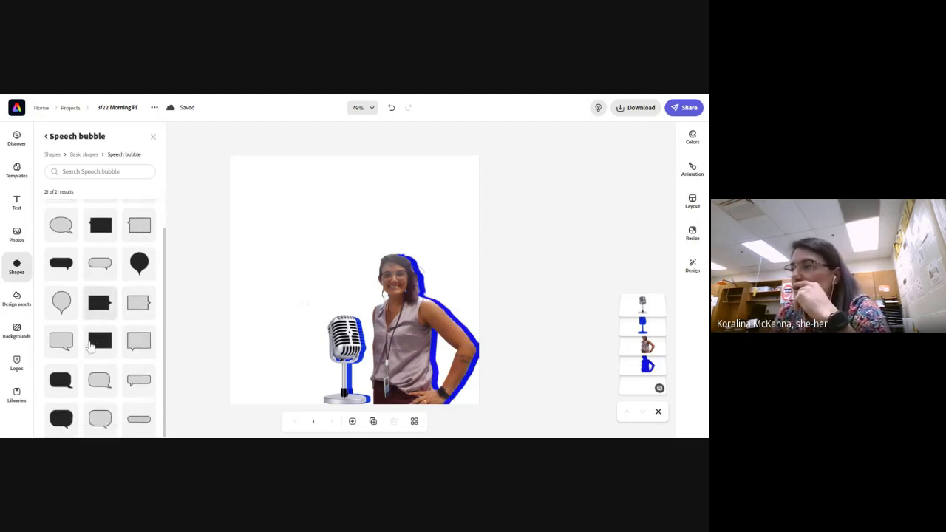
pyautogui.click(138, 421)
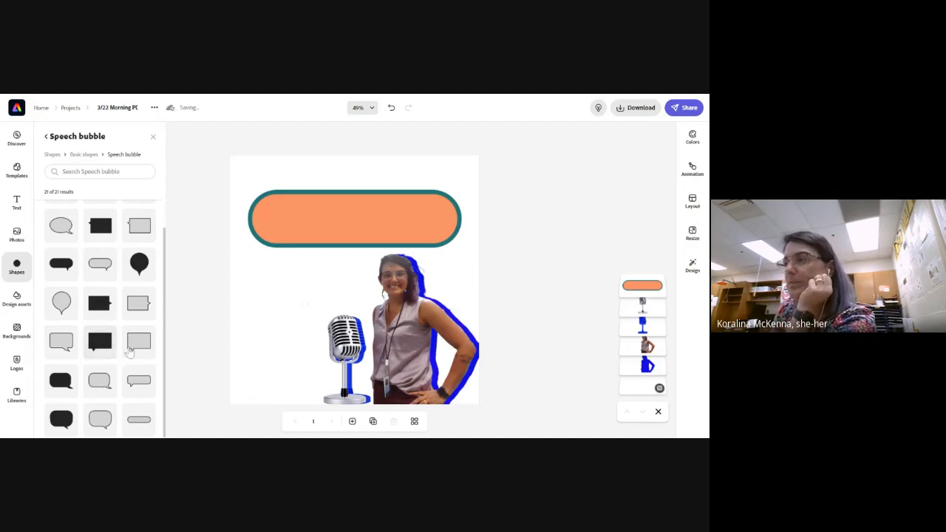
pyautogui.click(67, 351)
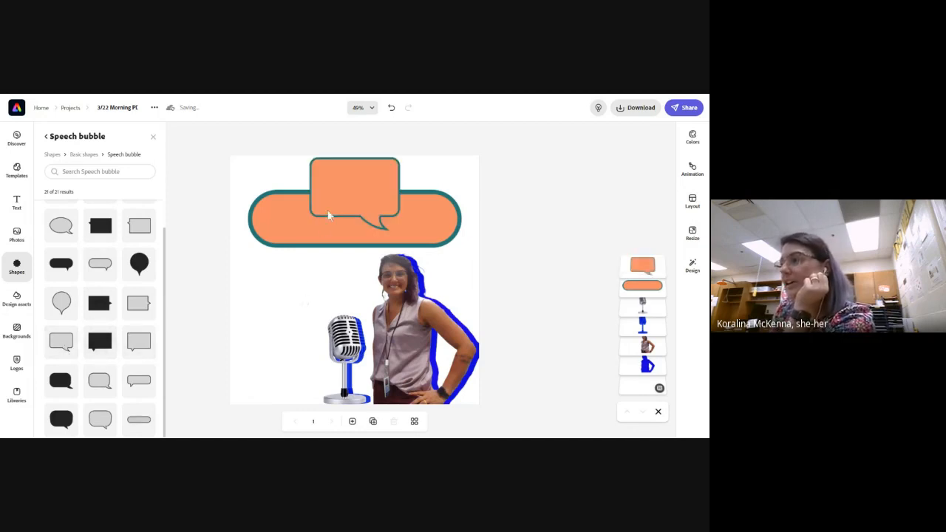
# Move the speech bubble above the microphone and stretch the pill into a slimmer banner nearly spanning the page's upper edge
pyautogui.moveTo(329, 215); pyautogui.dragTo(302, 280)
pyautogui.moveTo(350, 230); pyautogui.dragTo(340, 196)
pyautogui.moveTo(446, 194); pyautogui.dragTo(473, 192)
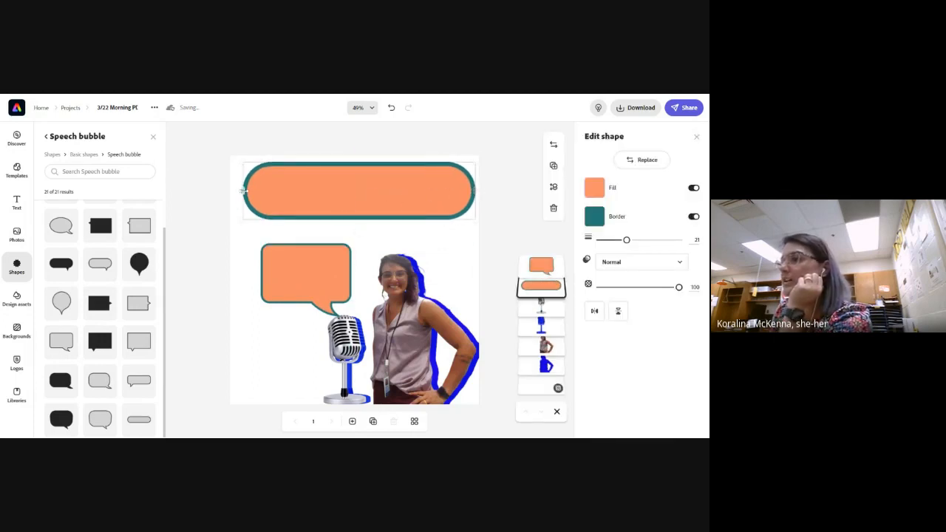
pyautogui.moveTo(244, 191)
pyautogui.mouseDown()
pyautogui.moveTo(260, 214)
pyautogui.moveTo(302, 204)
pyautogui.moveTo(233, 189)
pyautogui.mouseUp()
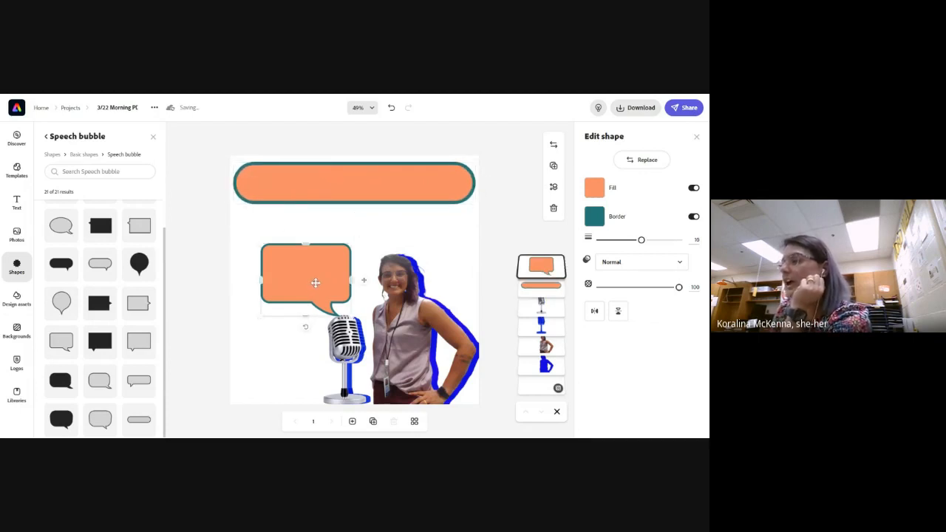
# Widen and heighten the speech bubble, place it beside the woman's head with its tail just above the microphone, and deselect it
pyautogui.moveTo(313, 281); pyautogui.dragTo(286, 253)
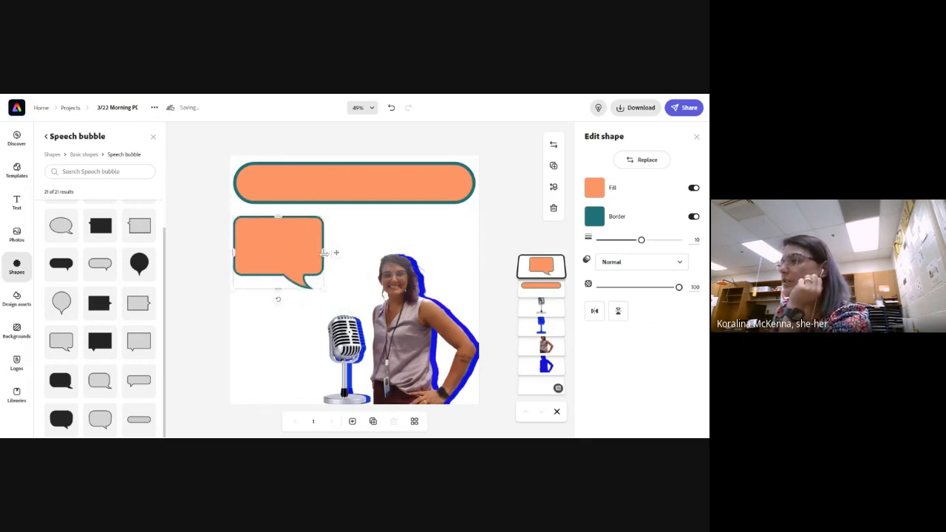
pyautogui.moveTo(323, 253); pyautogui.dragTo(358, 252)
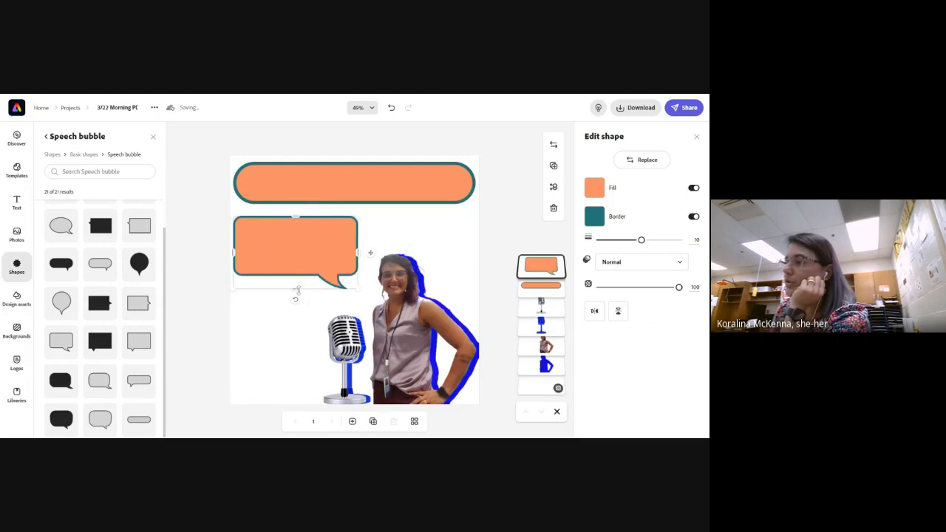
pyautogui.moveTo(298, 290); pyautogui.dragTo(294, 310)
pyautogui.moveTo(313, 264); pyautogui.dragTo(322, 271)
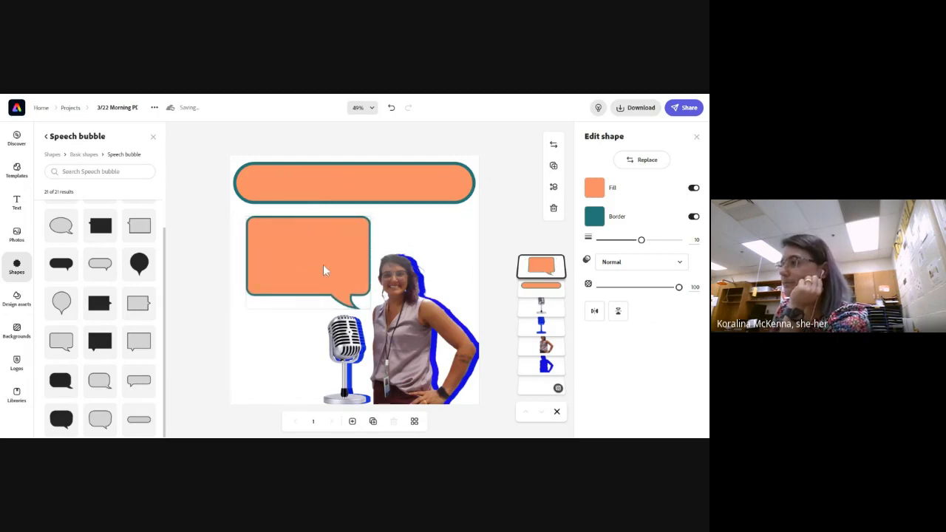
pyautogui.click(505, 223)
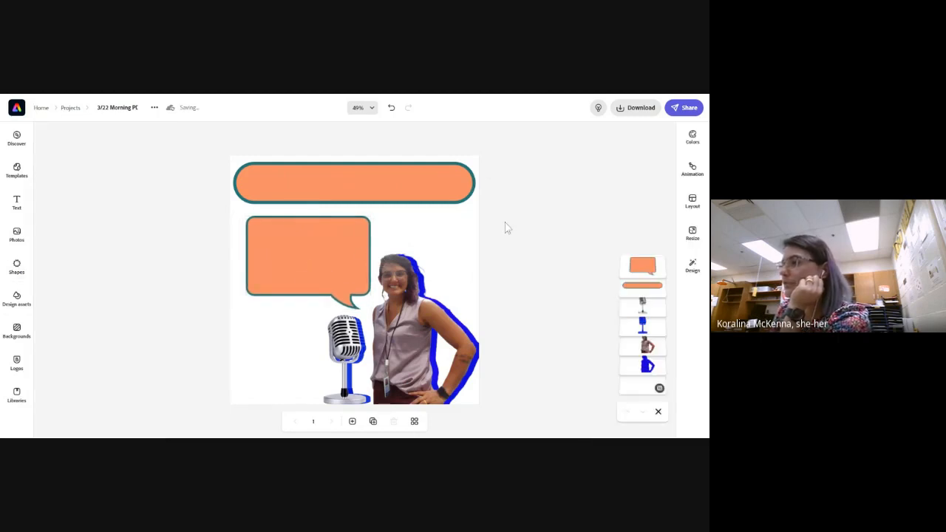
# Set the pill banner's border thickness to 9 and its border colour to a medium blue from the additional swatches
pyautogui.click(368, 198)
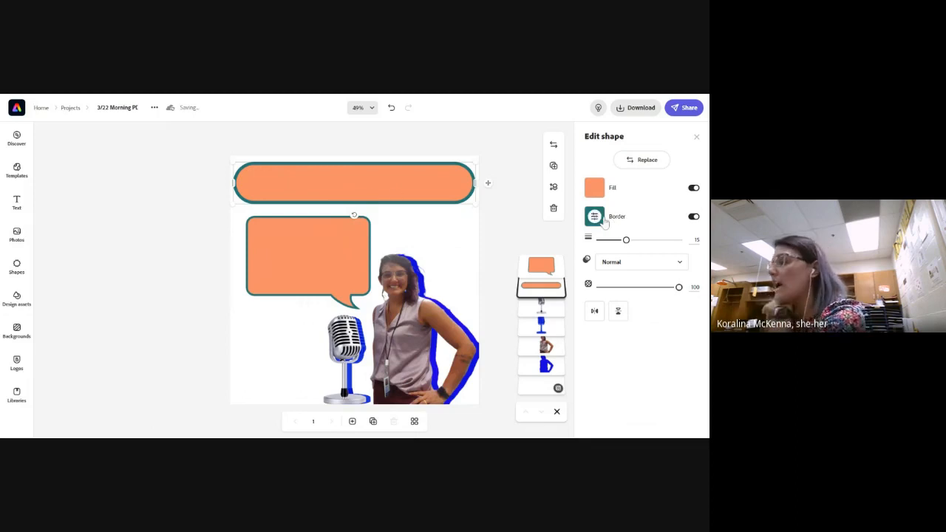
pyautogui.moveTo(626, 240); pyautogui.dragTo(616, 241)
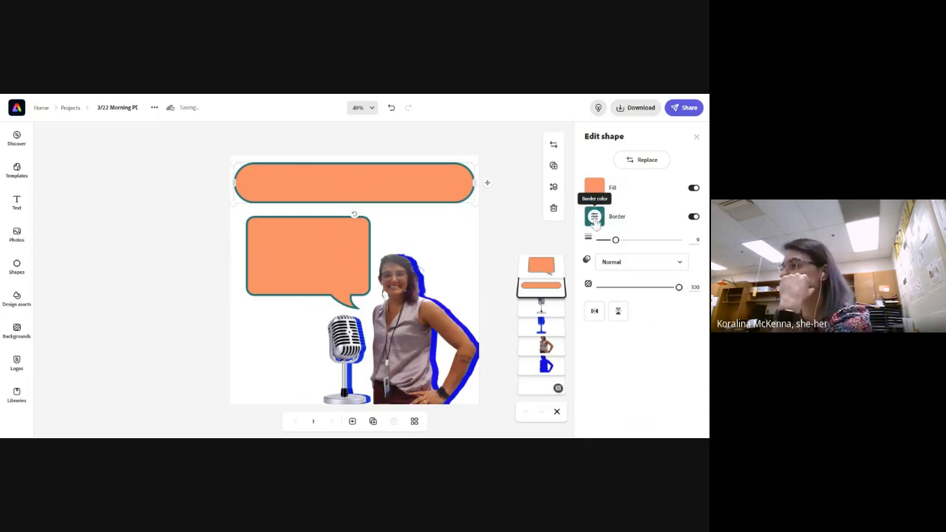
pyautogui.click(595, 218)
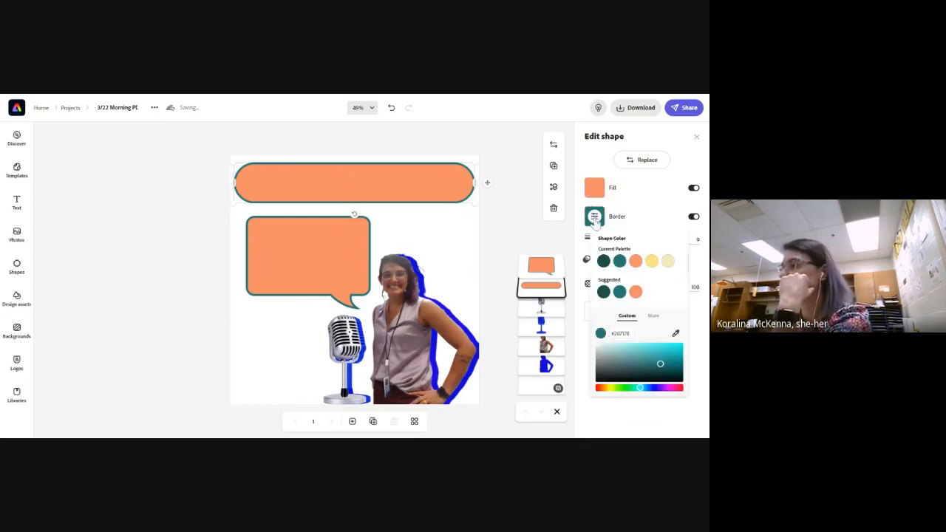
pyautogui.click(652, 317)
pyautogui.click(639, 384)
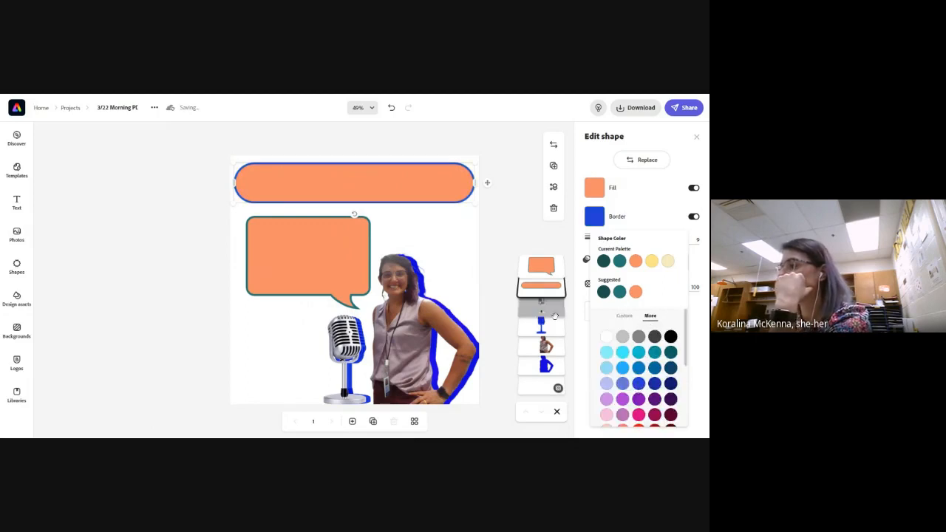
# Set the speech bubble's border to the same blue as the pill banner's border and deselect the bubble
pyautogui.click(358, 257)
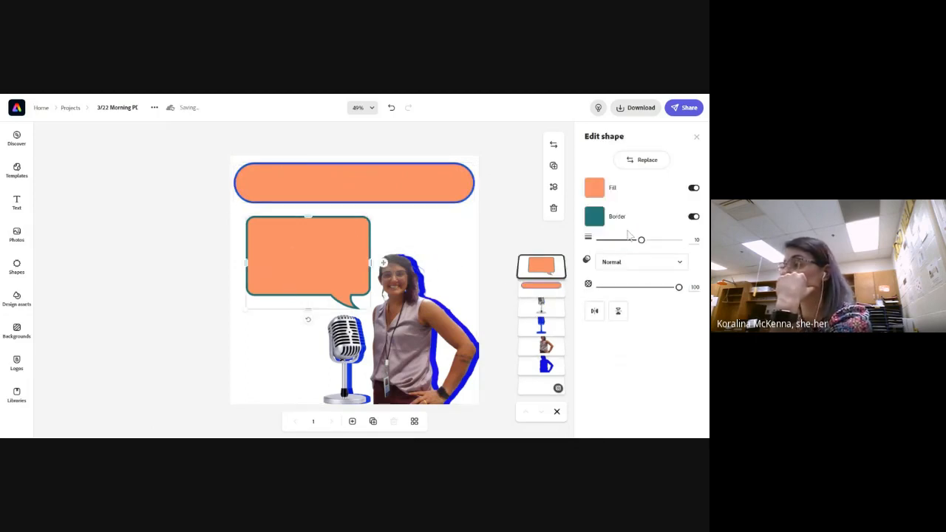
pyautogui.click(595, 218)
pyautogui.click(619, 265)
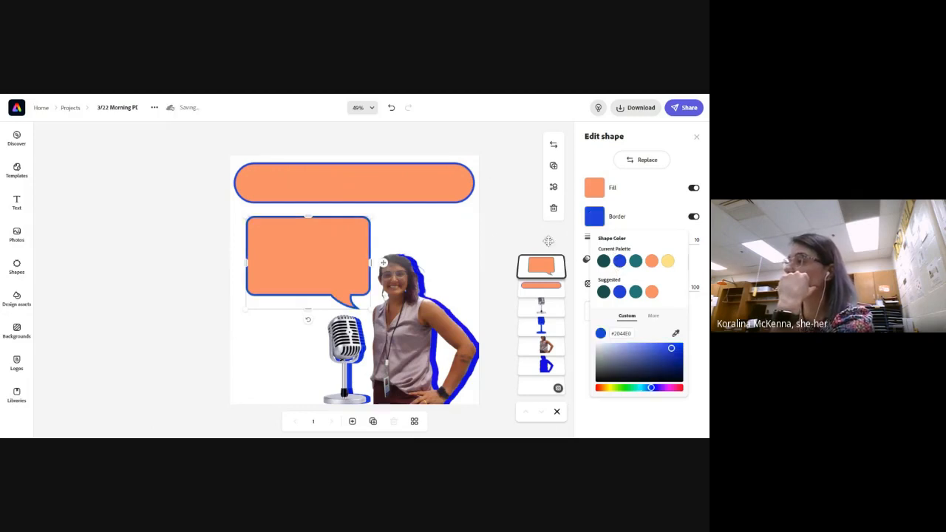
pyautogui.click(489, 236)
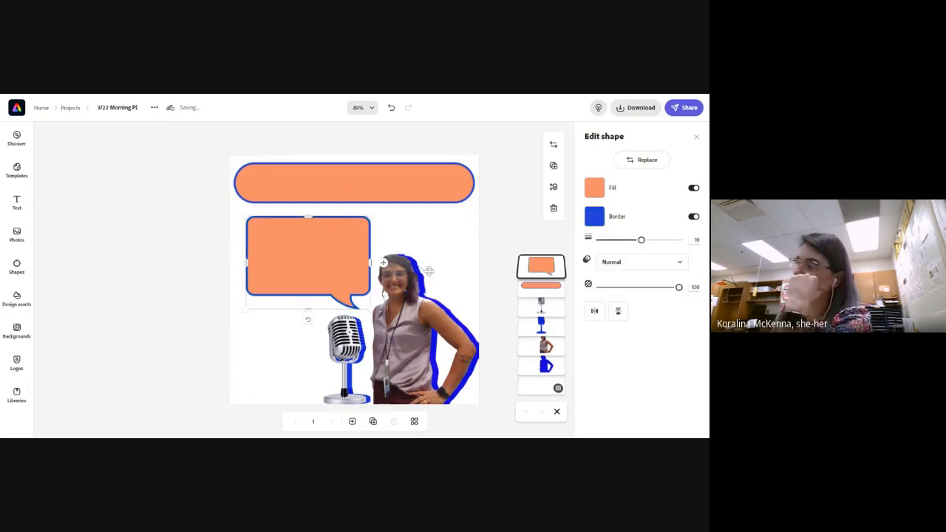
pyautogui.click(501, 240)
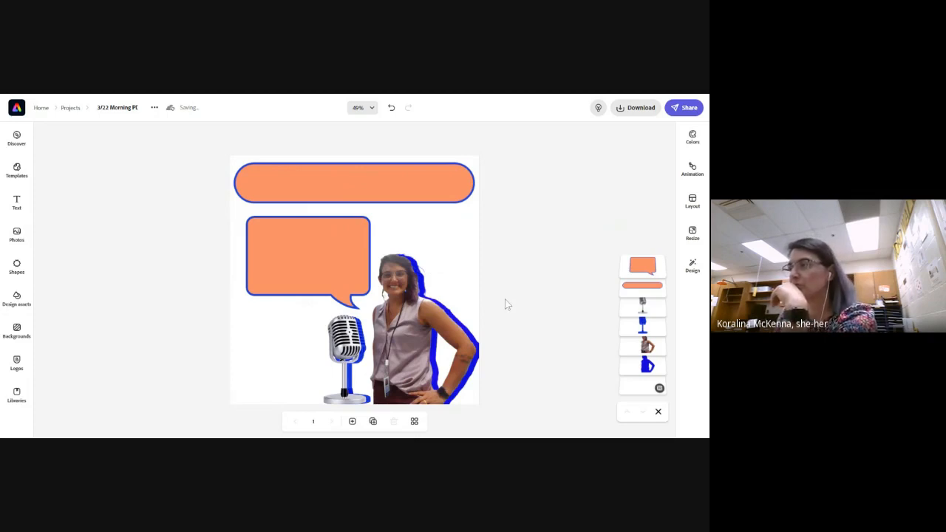
# Widen the speech bubble slightly on the side away from the woman and deselect it
pyautogui.click(306, 269)
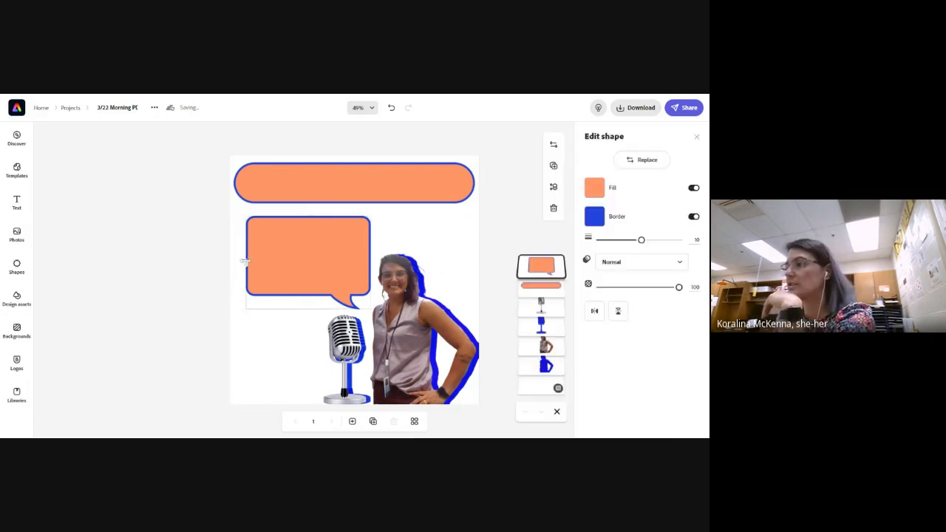
pyautogui.moveTo(248, 266); pyautogui.dragTo(240, 266)
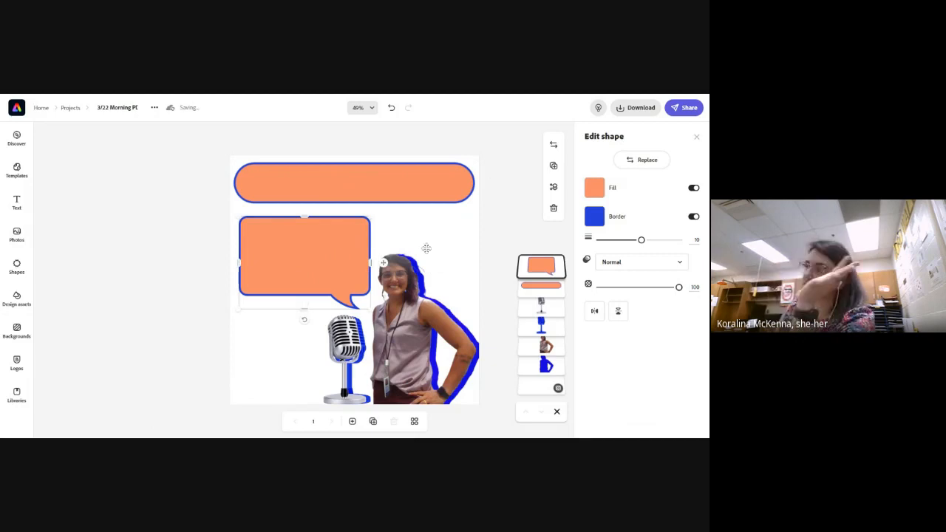
pyautogui.click(498, 232)
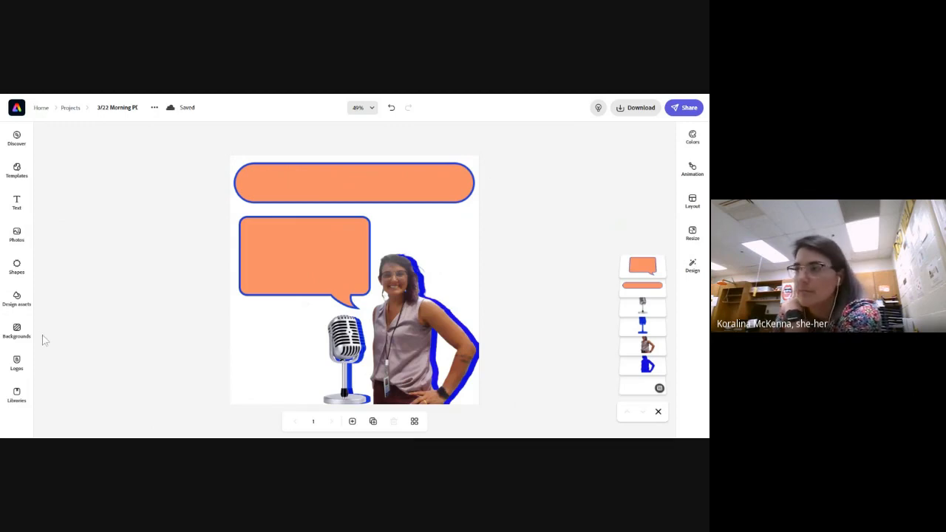
# Add a text box and stretch it across the pill banner so its placeholder sits on one line
pyautogui.click(17, 268)
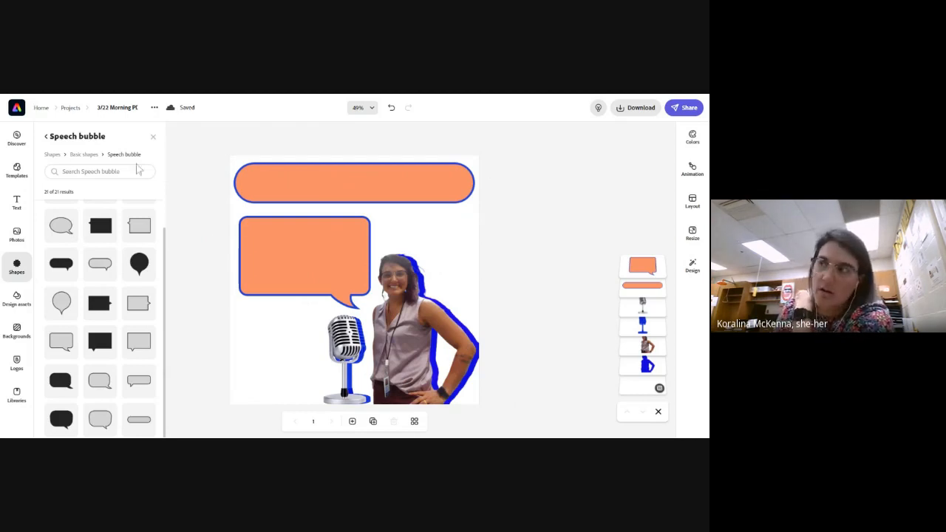
pyautogui.click(12, 207)
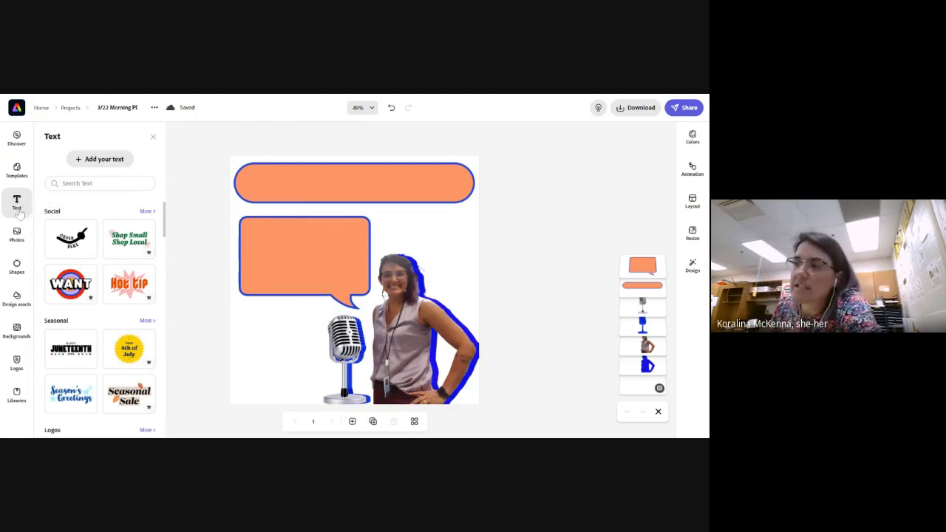
pyautogui.click(111, 160)
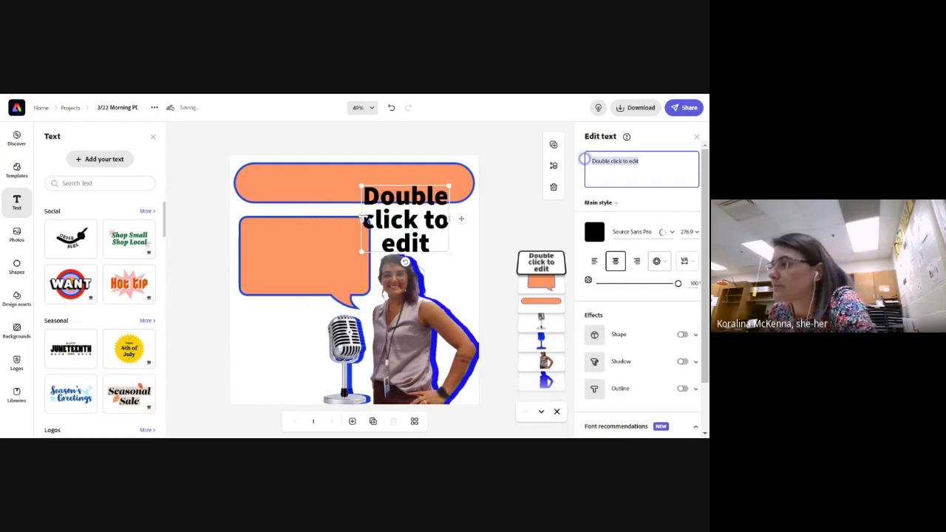
pyautogui.moveTo(361, 218); pyautogui.dragTo(252, 203)
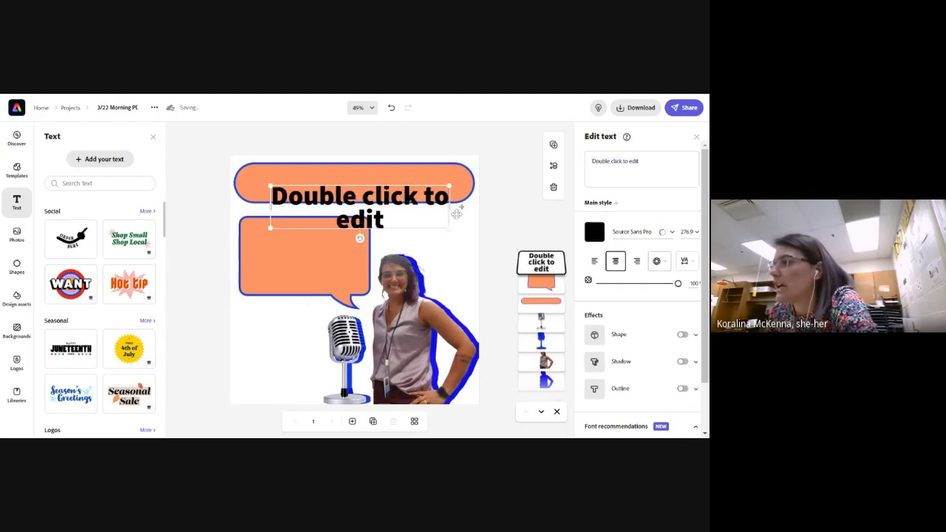
pyautogui.moveTo(356, 190); pyautogui.dragTo(468, 182)
pyautogui.moveTo(382, 172); pyautogui.dragTo(384, 186)
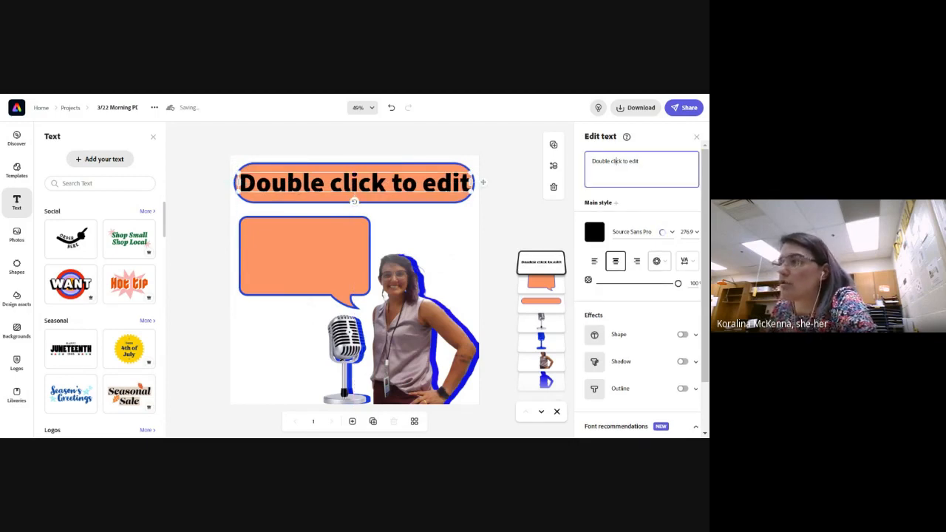
# Replace the placeholder text in the pill banner with "One thing I learned this quarter was..."
pyautogui.moveTo(641, 162); pyautogui.dragTo(565, 169)
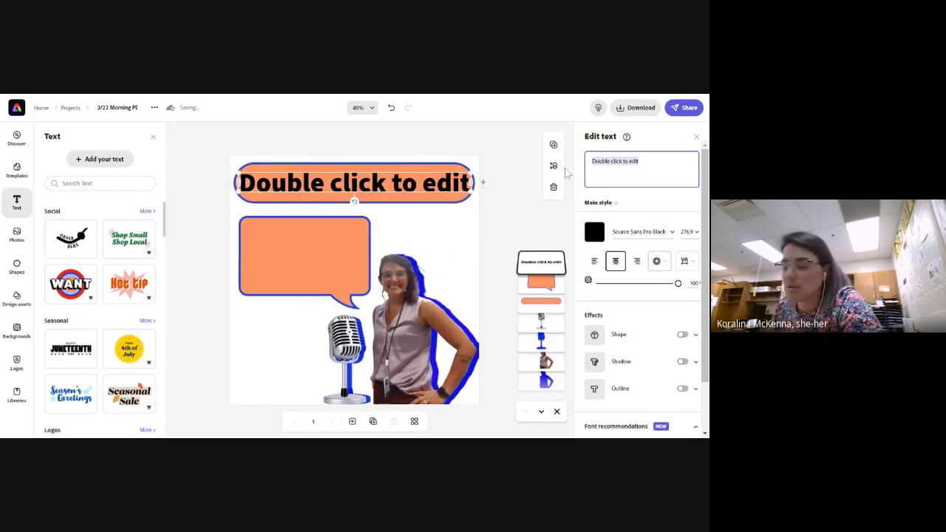
pyautogui.write('Onew thing')
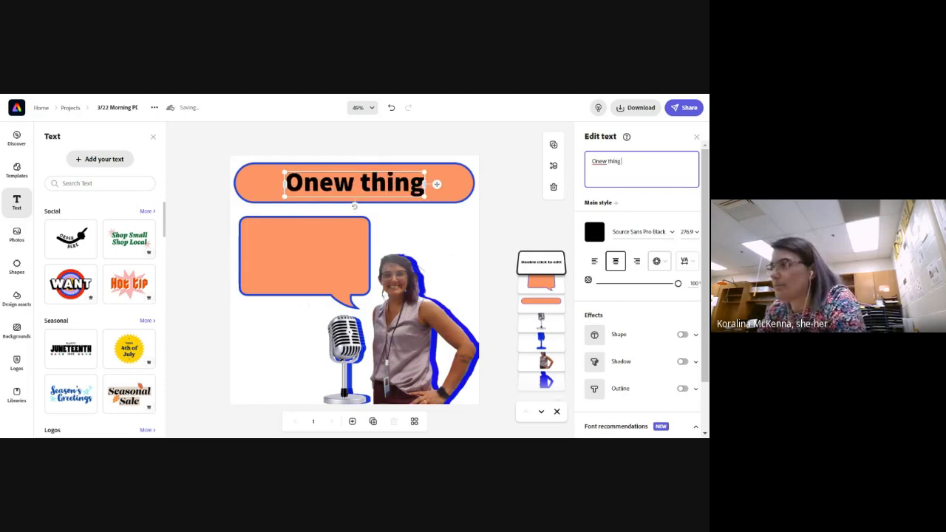
pyautogui.press('BackSpace')
pyautogui.press('BackSpace')
pyautogui.press('BackSpace')
pyautogui.press('BackSpace')
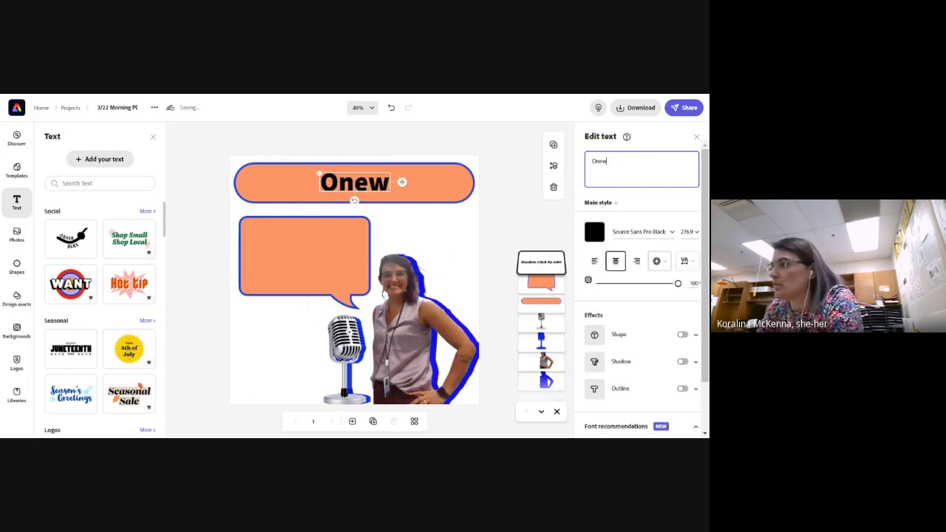
pyautogui.press('BackSpace')
pyautogui.write('thing I l')
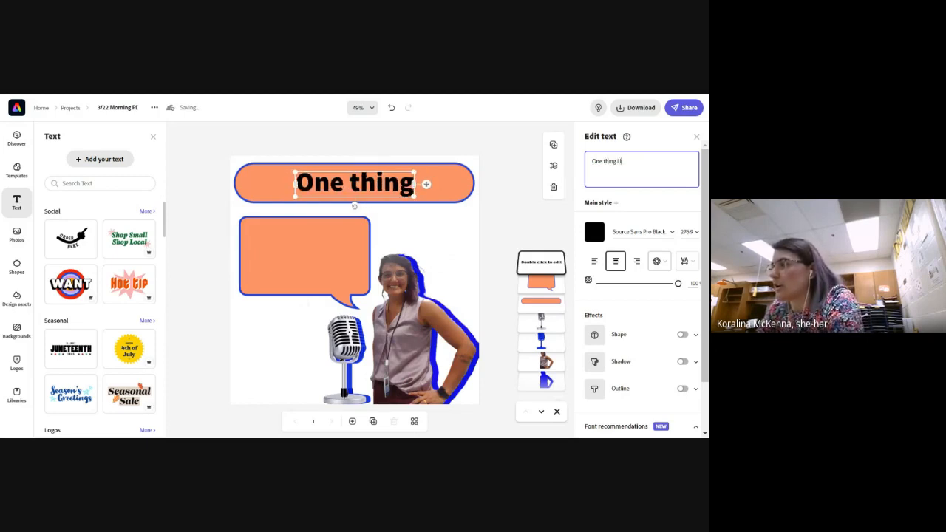
pyautogui.write('earned this Quarter')
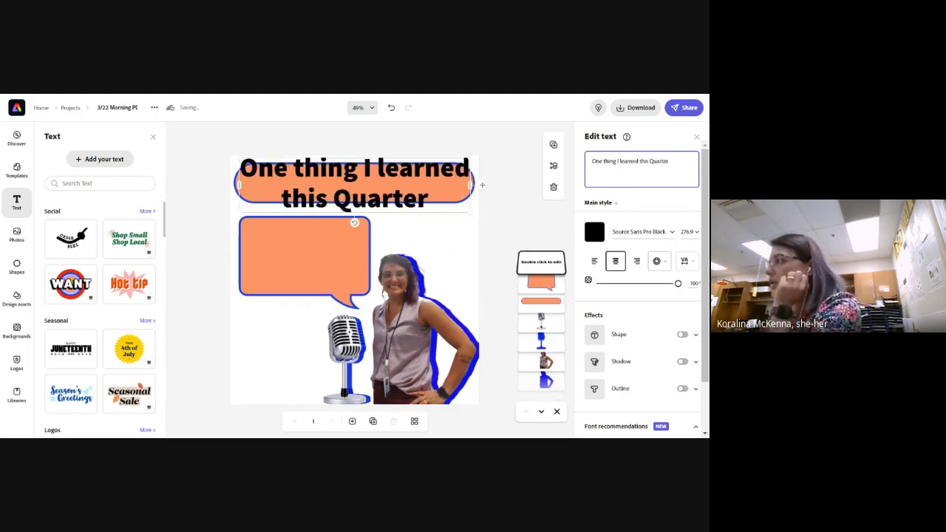
pyautogui.press('BackSpace')
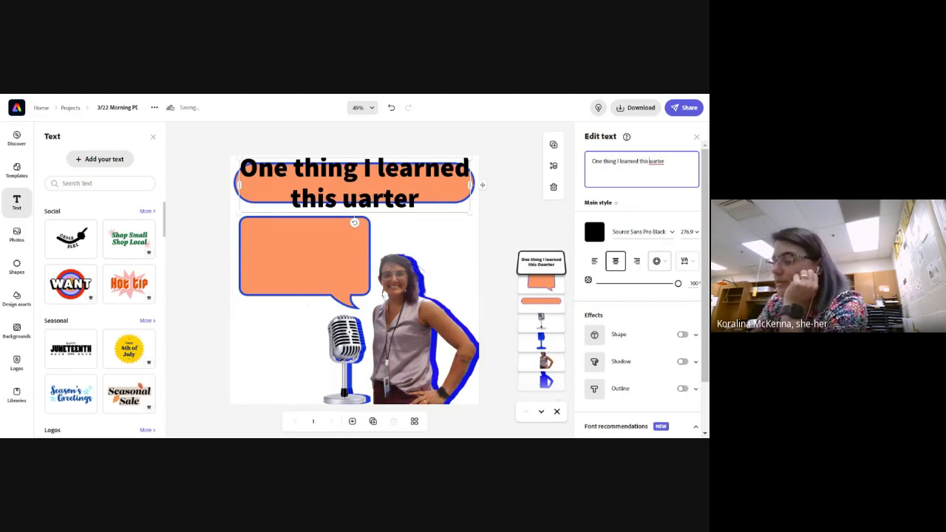
pyautogui.write('quarter w')
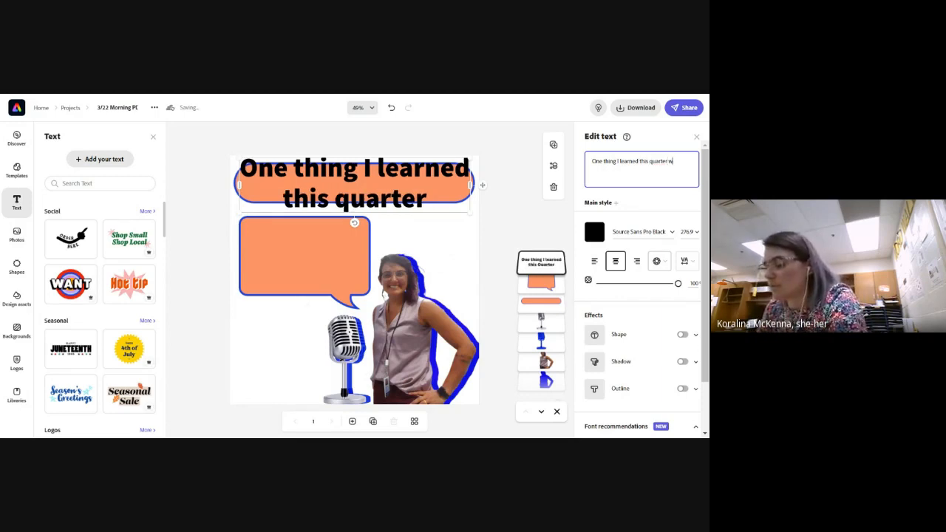
pyautogui.write('as...')
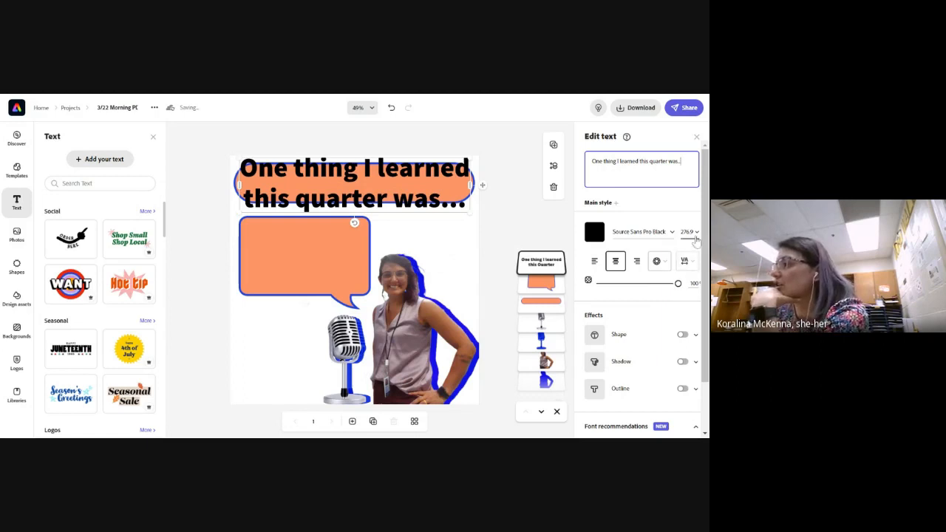
# Set the banner text to size 48, then widen and scale it to about 128.5 so one line nearly fills the pill
pyautogui.click(696, 233)
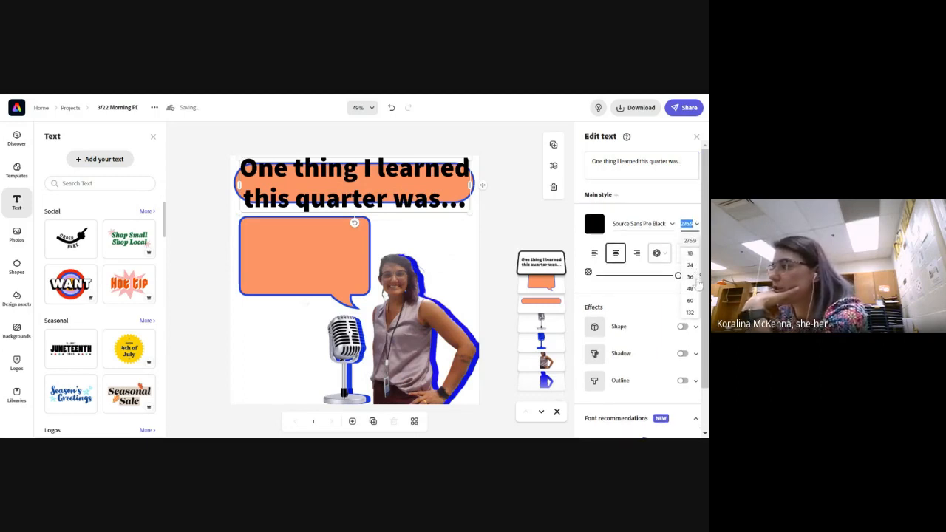
pyautogui.click(691, 289)
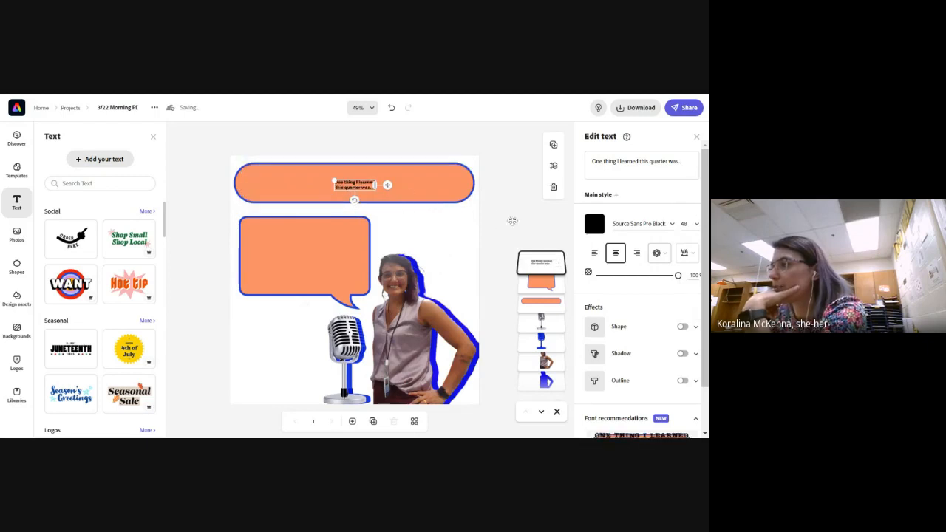
pyautogui.moveTo(325, 180); pyautogui.dragTo(250, 173)
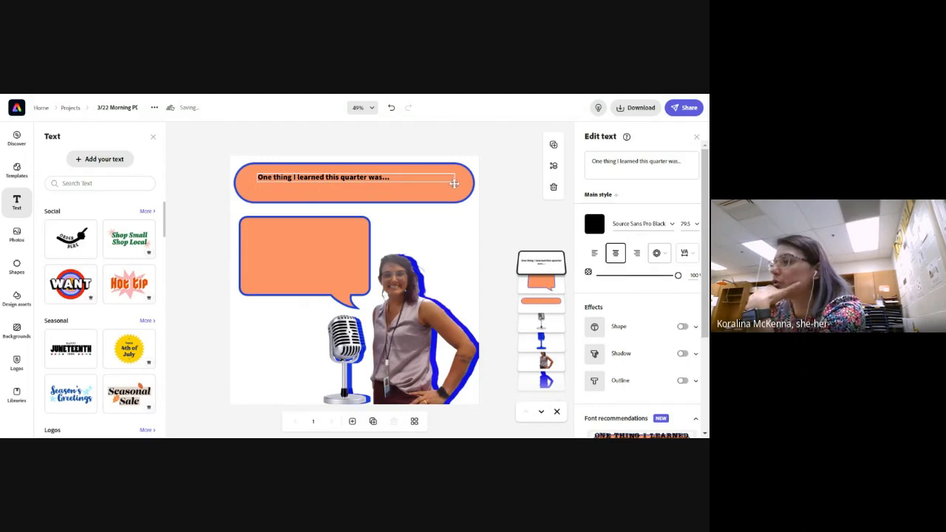
pyautogui.moveTo(255, 172); pyautogui.dragTo(208, 167)
pyautogui.moveTo(282, 179); pyautogui.dragTo(247, 178)
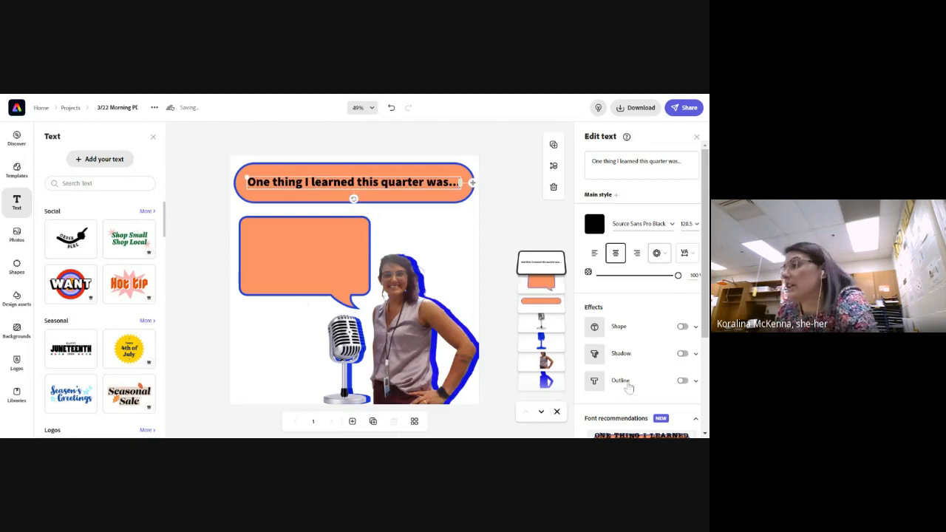
# Apply the thin handwritten recommended font to the banner text, then enlarge and centre it across the pill
pyautogui.scroll(-3, 649, 353)
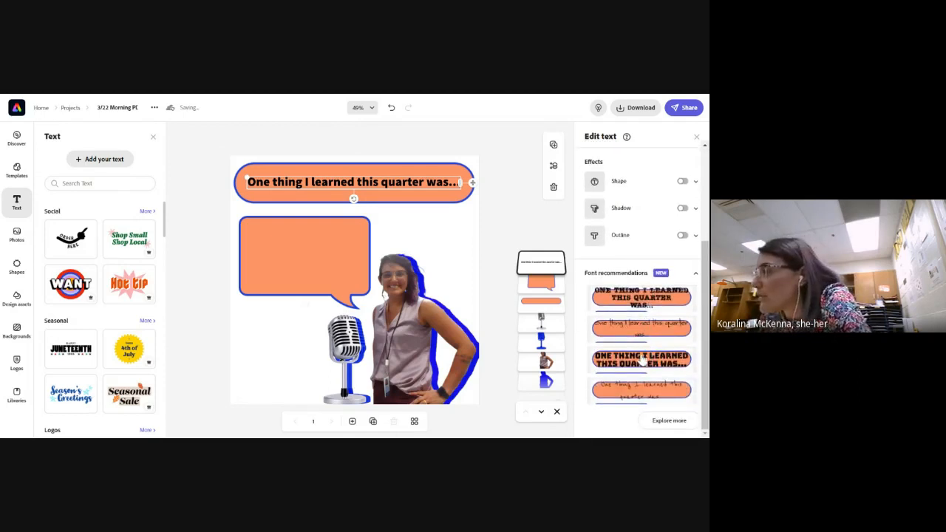
pyautogui.click(642, 361)
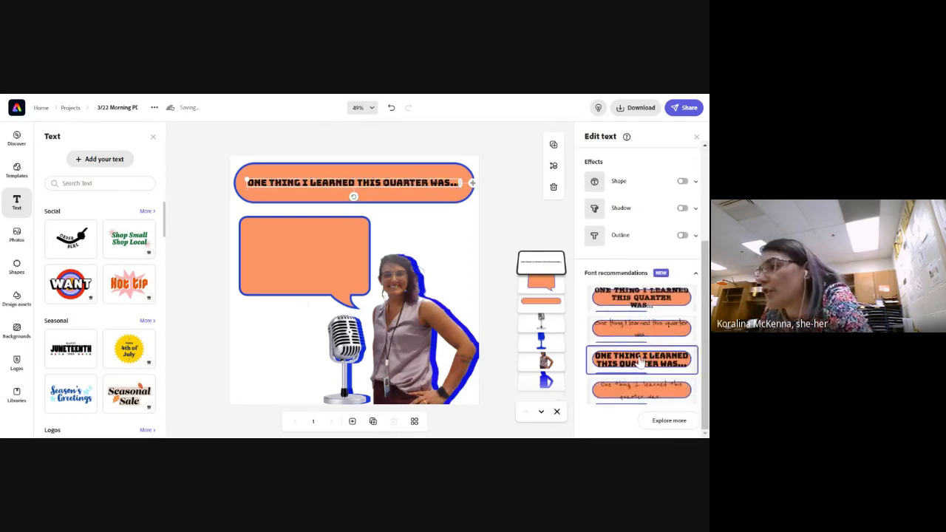
pyautogui.click(641, 337)
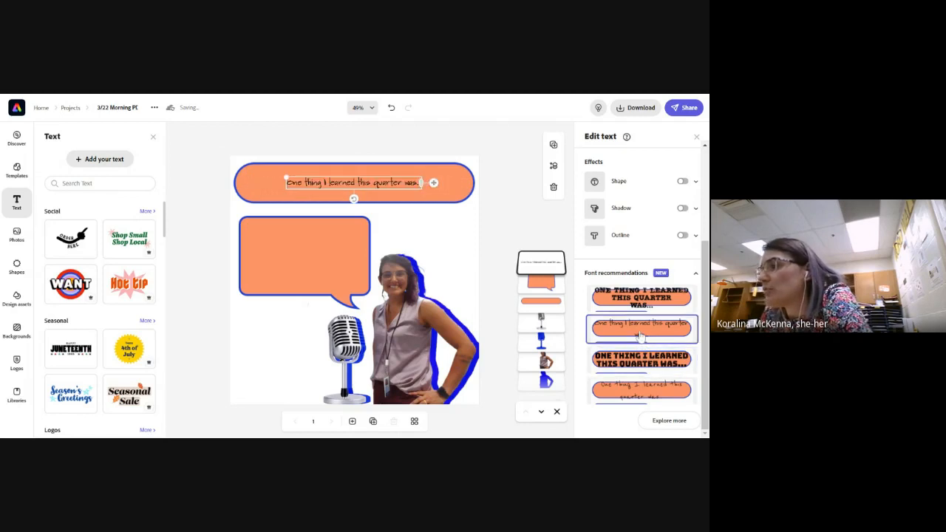
pyautogui.moveTo(285, 175); pyautogui.dragTo(236, 166)
pyautogui.moveTo(379, 182); pyautogui.dragTo(420, 185)
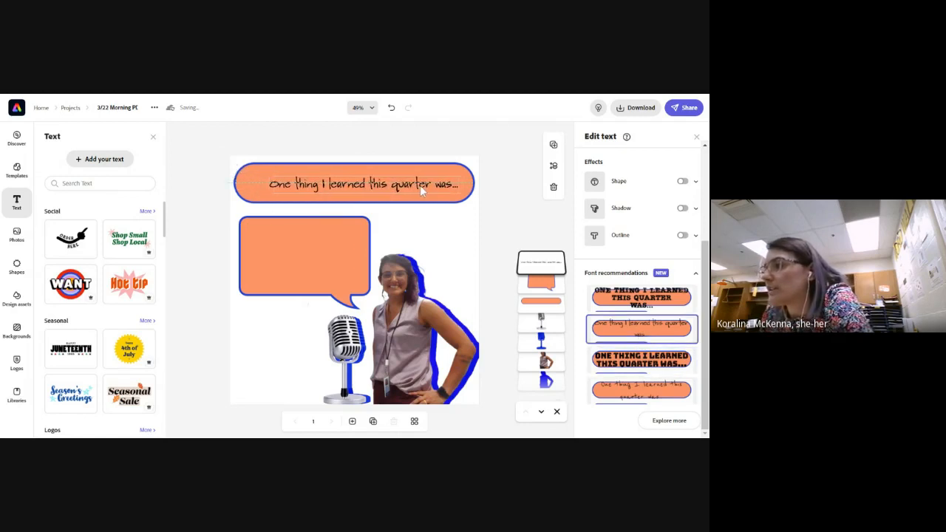
pyautogui.moveTo(246, 171); pyautogui.dragTo(293, 175)
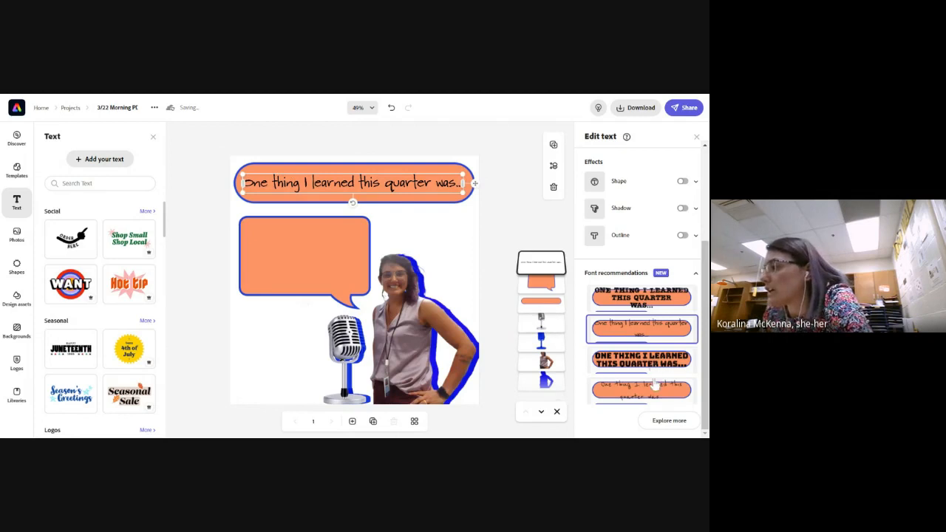
# Try a bold sans font from the expanded recommendations on the banner text, return to the handwritten font and deselect the text
pyautogui.click(670, 421)
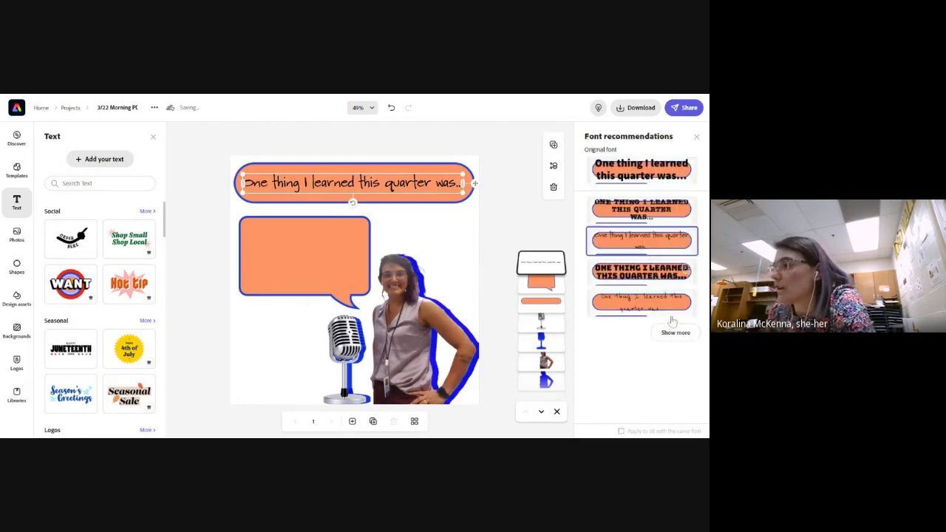
pyautogui.click(685, 336)
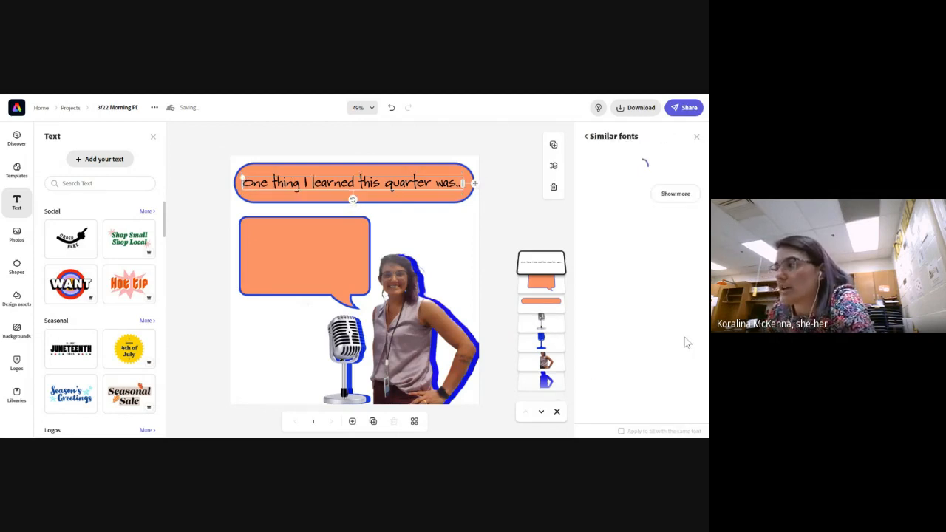
pyautogui.click(586, 137)
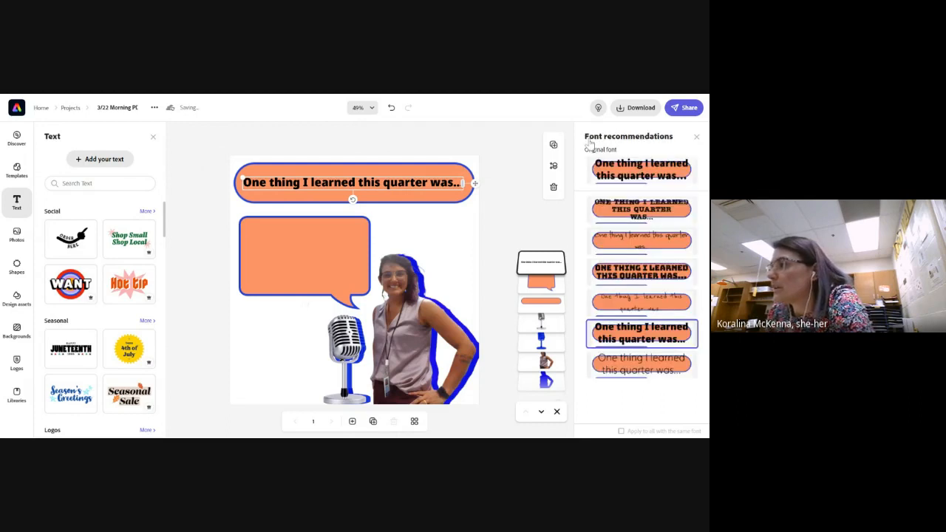
pyautogui.click(631, 244)
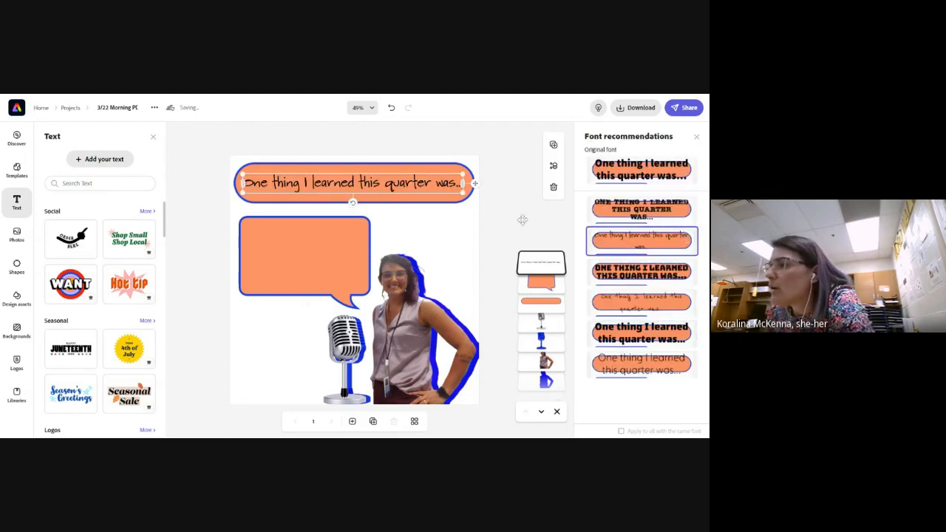
pyautogui.click(526, 227)
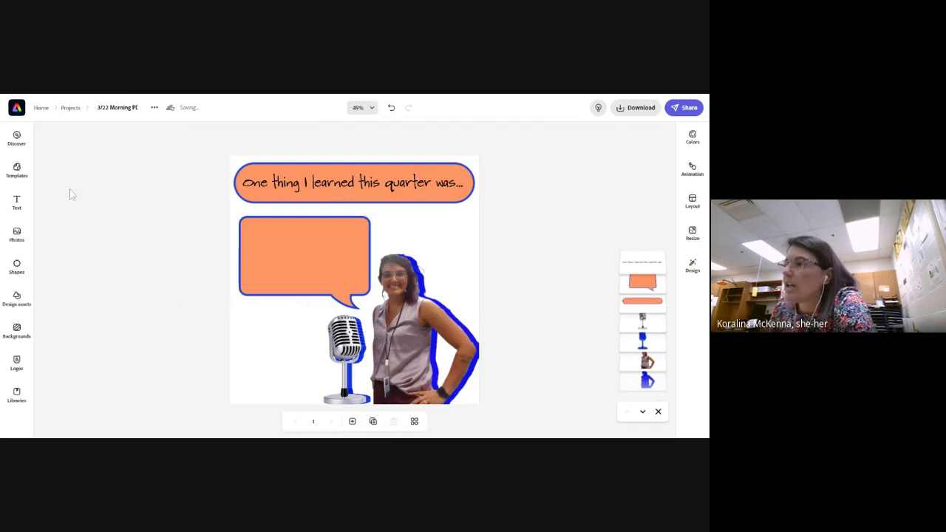
# Add a new text box, place it inside the speech bubble and apply the Capitalize & fit magic alignment
pyautogui.click(17, 203)
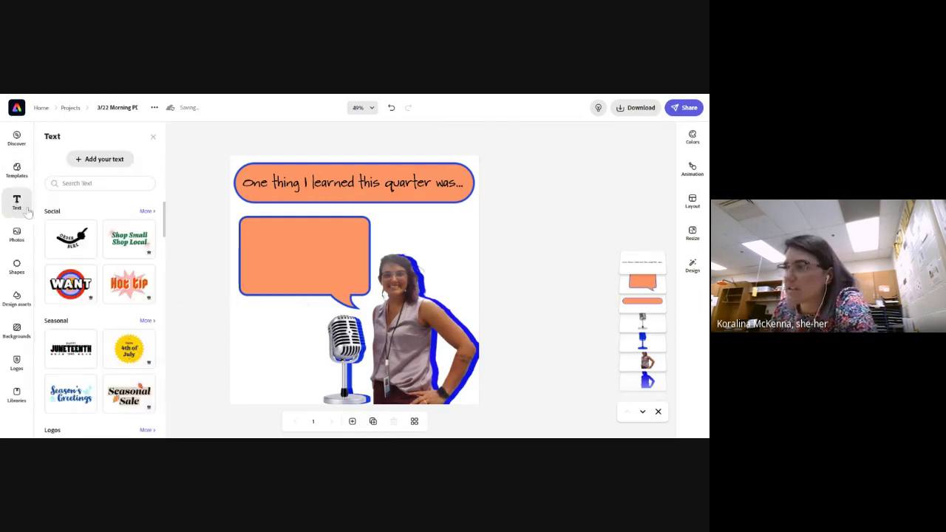
pyautogui.click(87, 160)
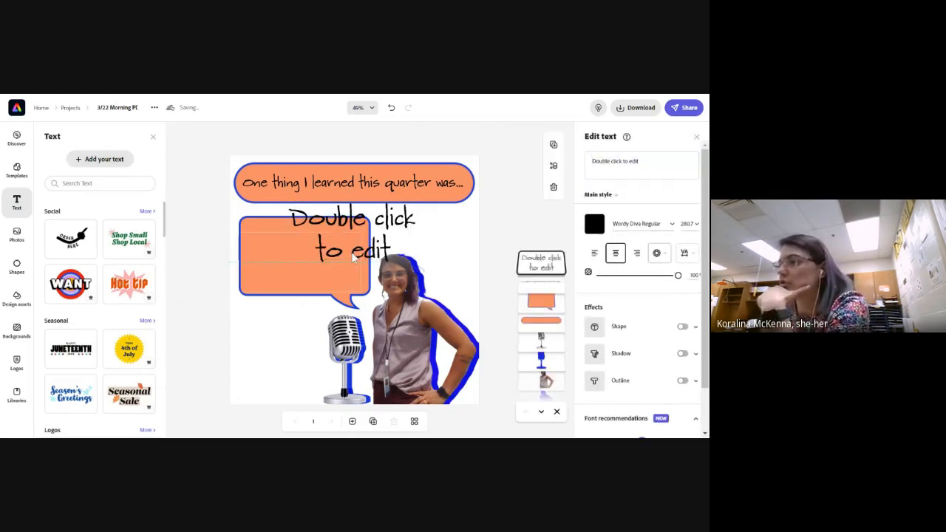
pyautogui.moveTo(357, 254); pyautogui.dragTo(359, 255)
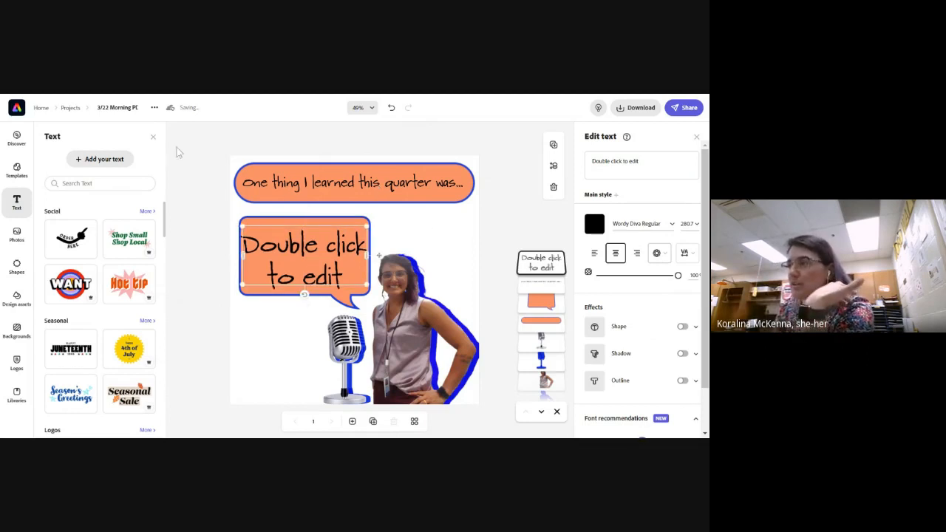
pyautogui.click(153, 136)
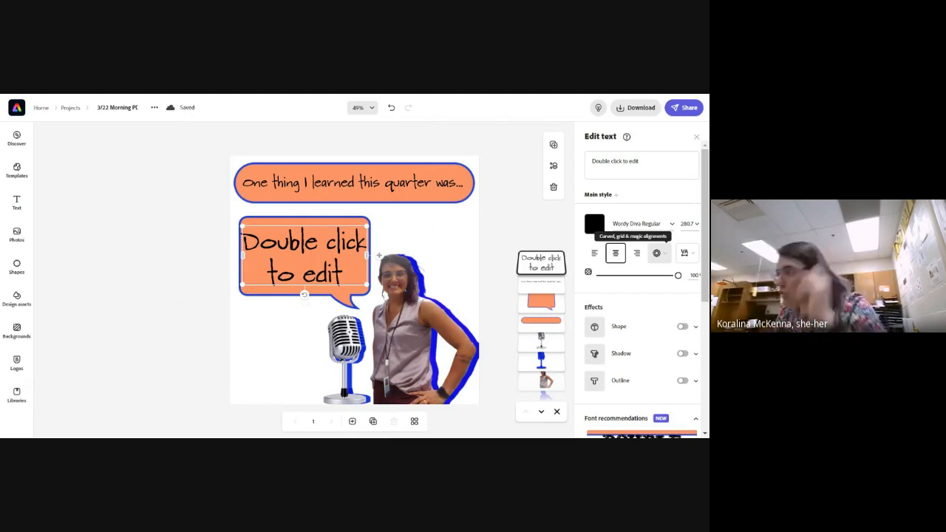
pyautogui.click(657, 252)
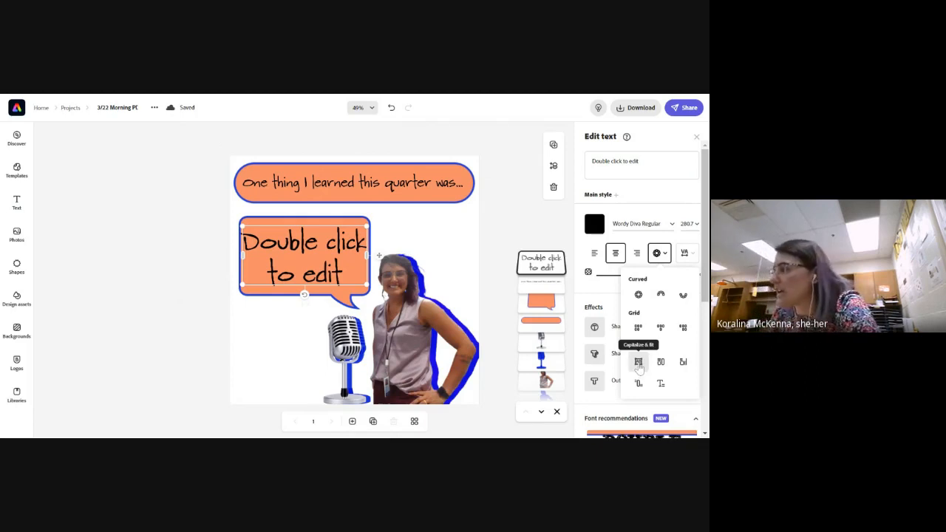
pyautogui.click(639, 362)
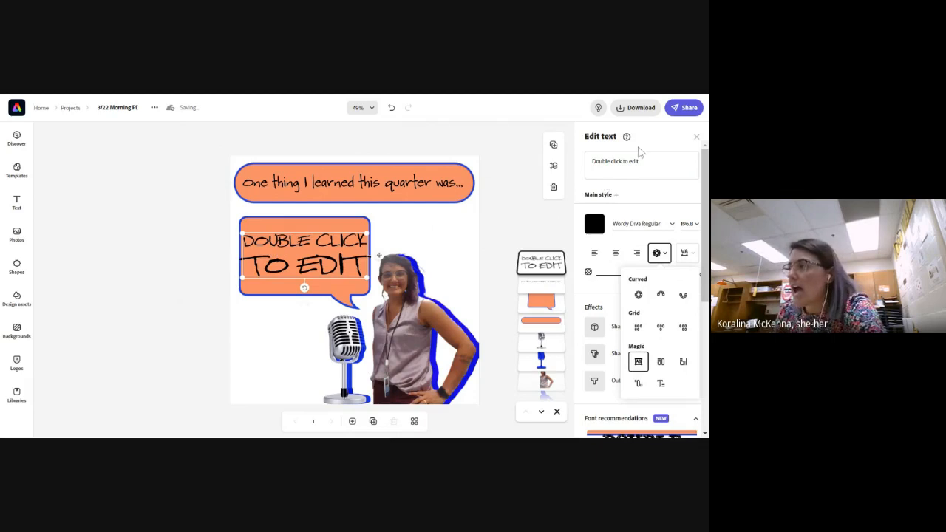
# Replace the speech bubble's placeholder text with "As student type the size and shape of the font will change to fit the space"
pyautogui.moveTo(640, 161); pyautogui.dragTo(595, 169)
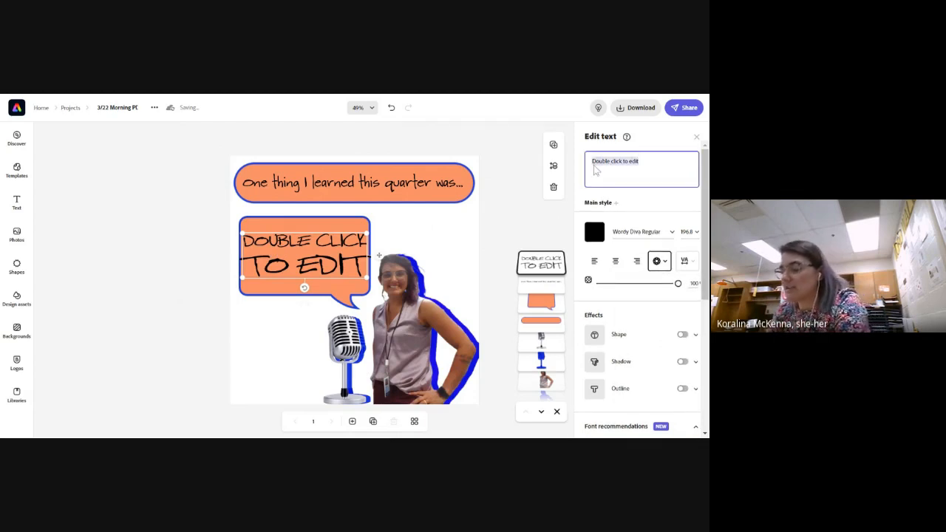
pyautogui.write('As student typ')
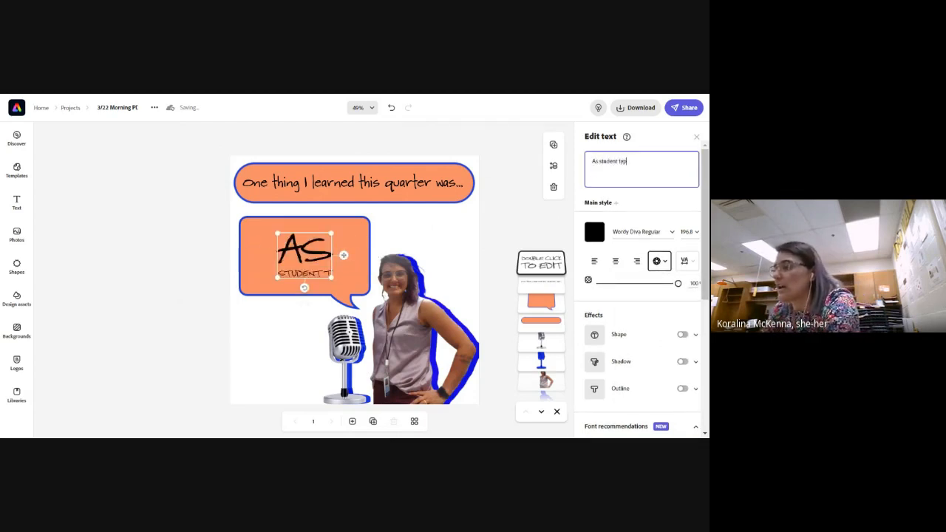
pyautogui.write('e the s')
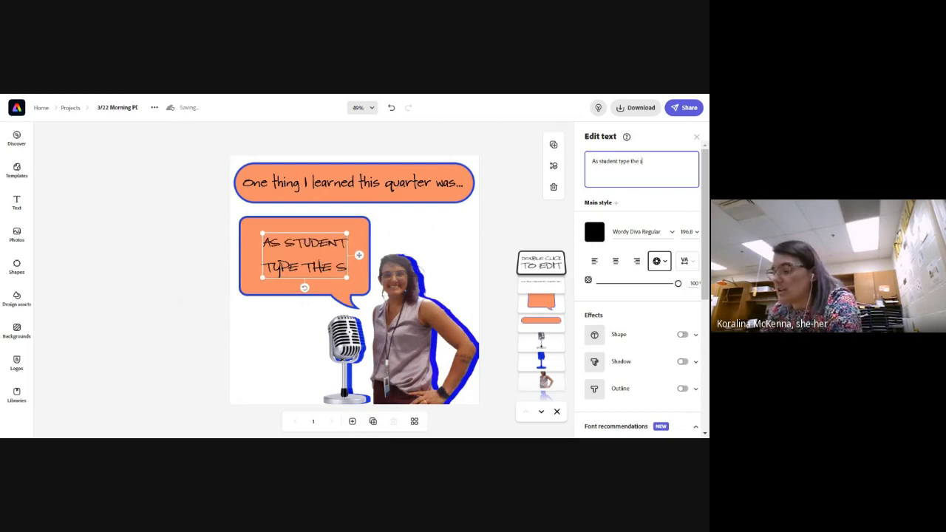
pyautogui.write('ize and shape of th')
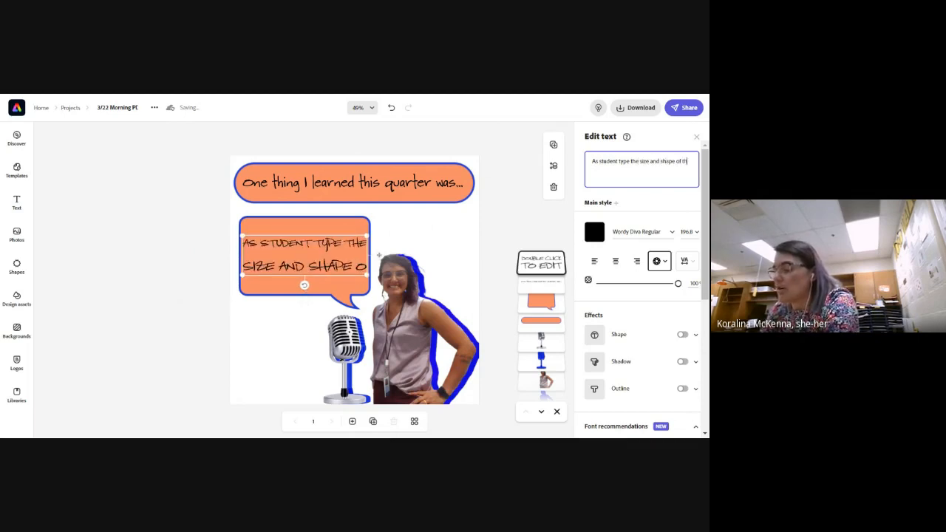
pyautogui.write('e font will change')
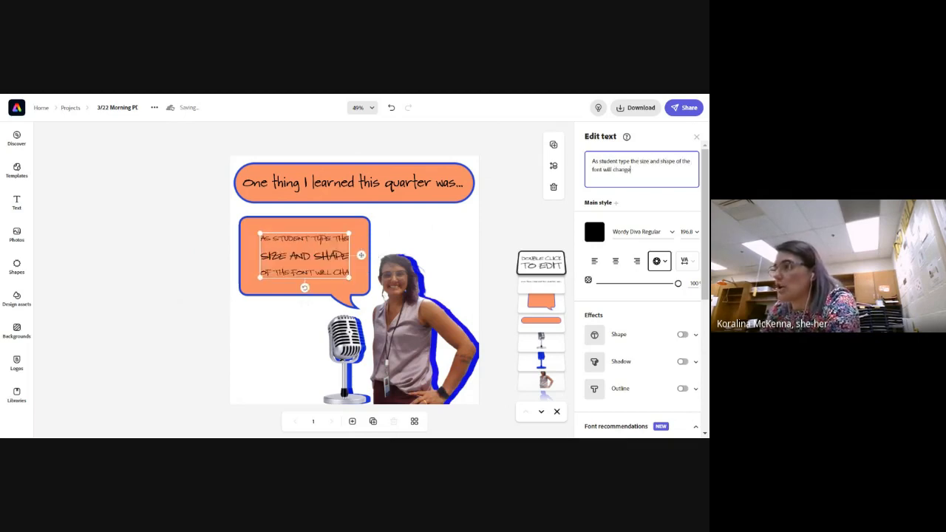
pyautogui.write(' to fit the space')
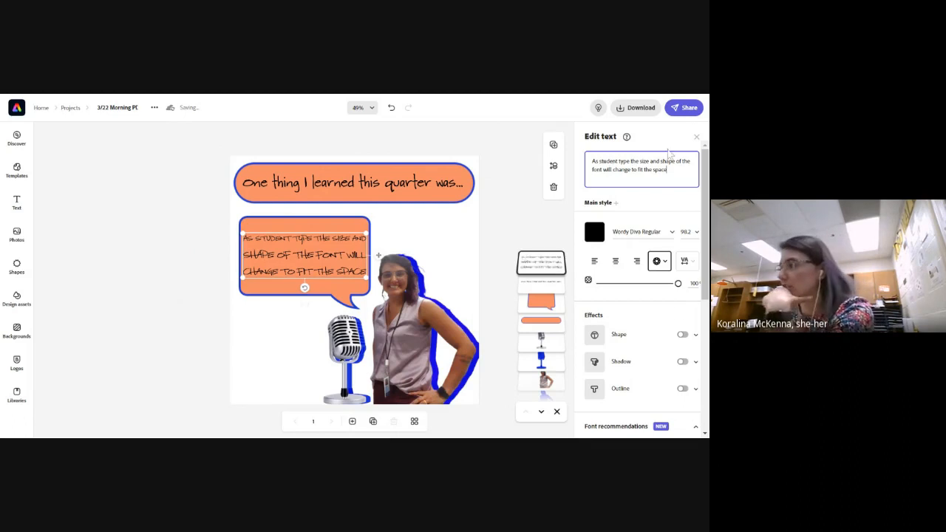
# Apply the first recommended font, the serif Acuta Book, to the speech bubble text
pyautogui.scroll(-5, 651, 363)
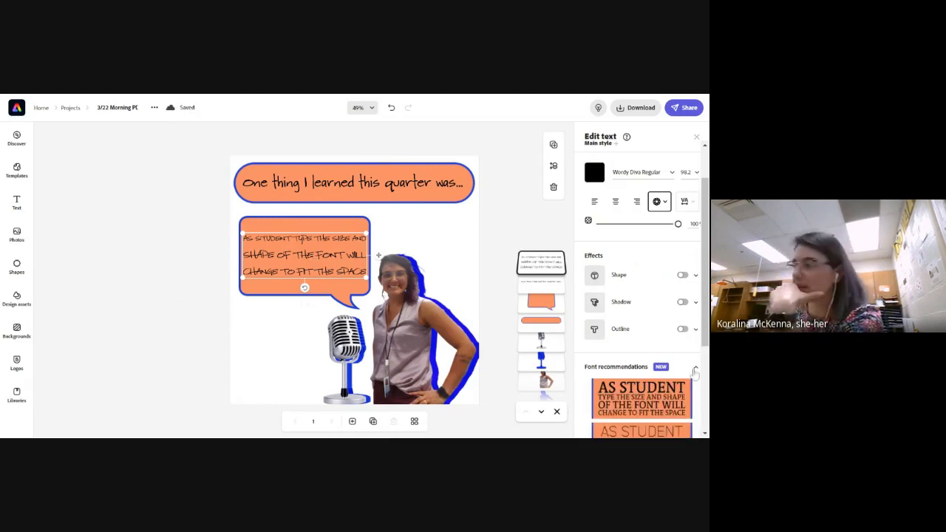
pyautogui.click(640, 402)
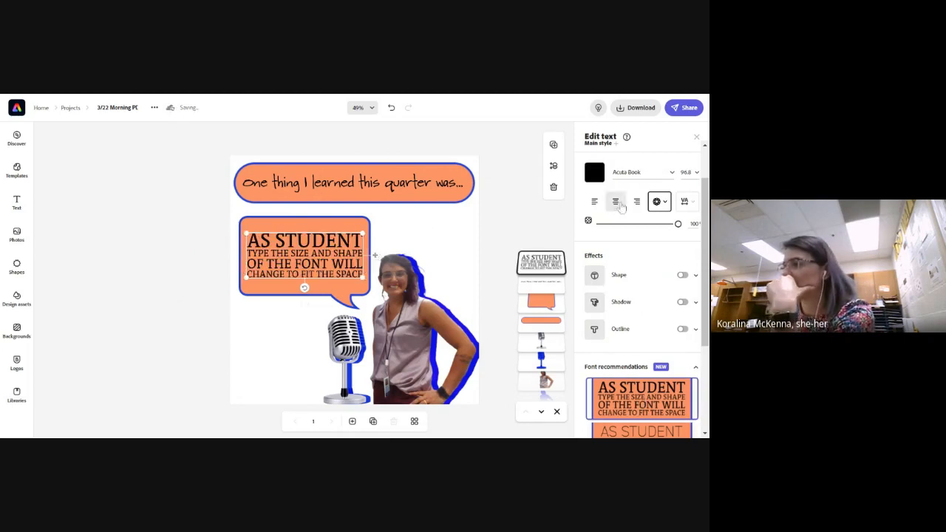
pyautogui.scroll(1, 639, 201)
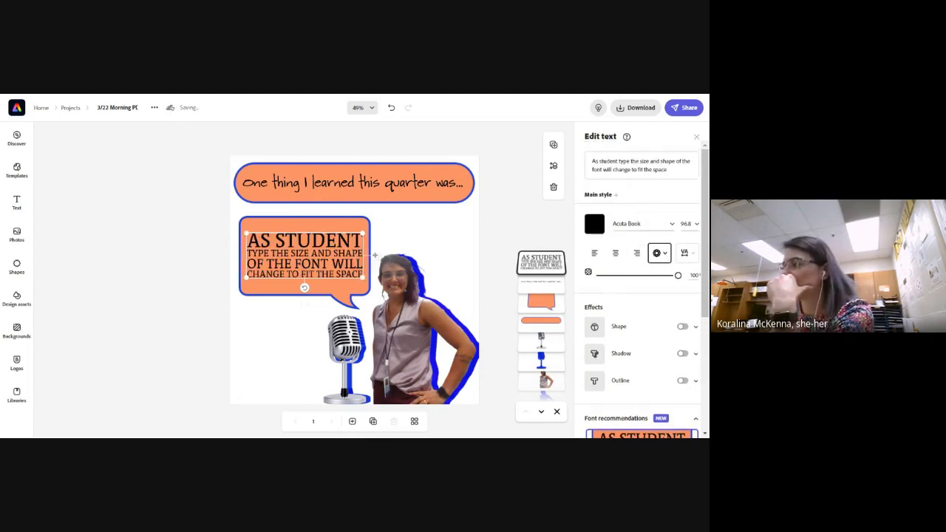
# Change the speech bubble wording back to "Double click to edit" and deselect the text
pyautogui.moveTo(671, 171); pyautogui.dragTo(593, 162)
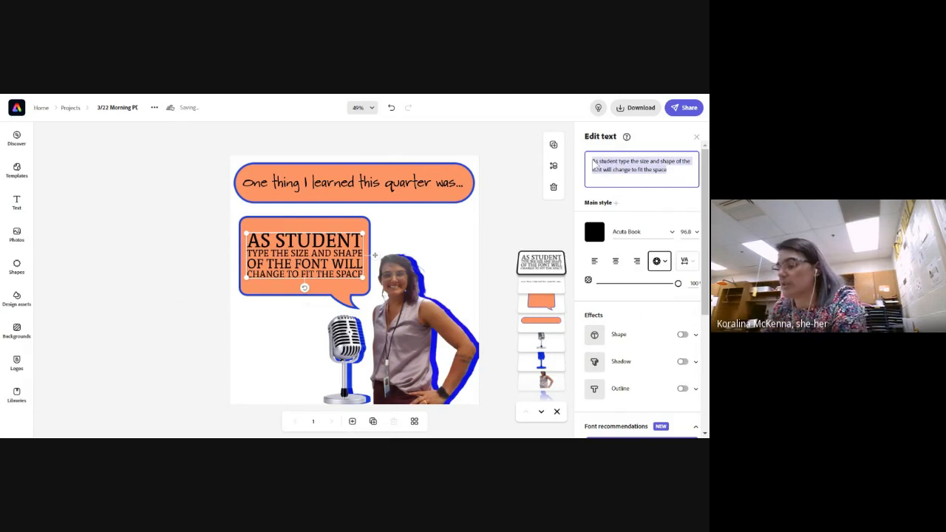
pyautogui.write('Double')
pyautogui.press('BackSpace')
pyautogui.press('BackSpace')
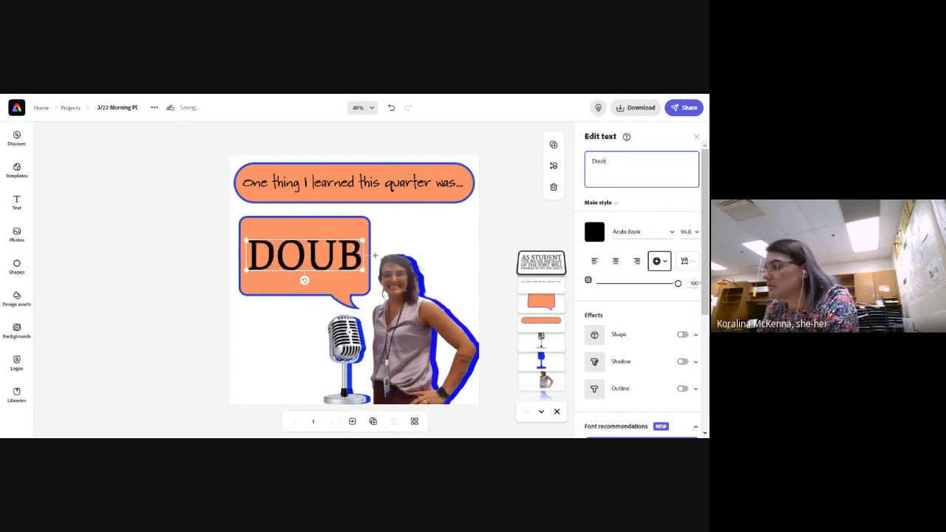
pyautogui.write('le click to edit')
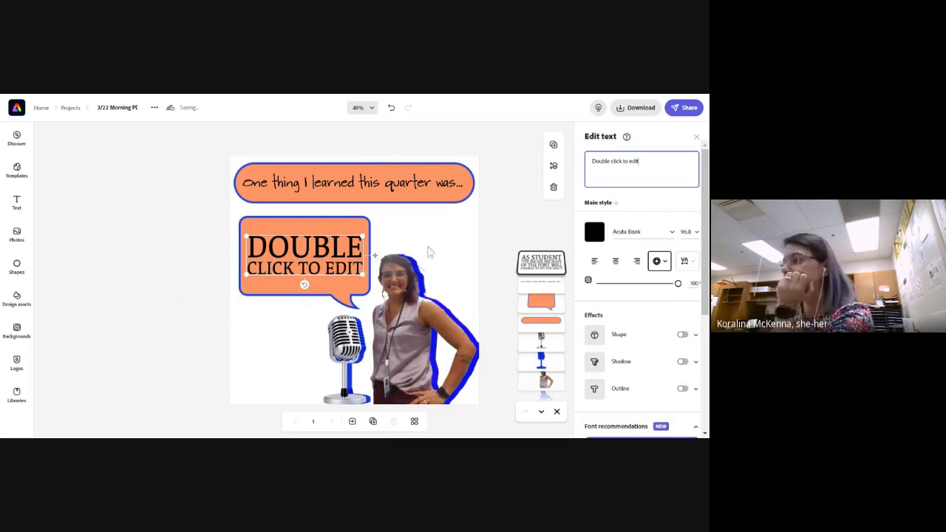
pyautogui.click(156, 306)
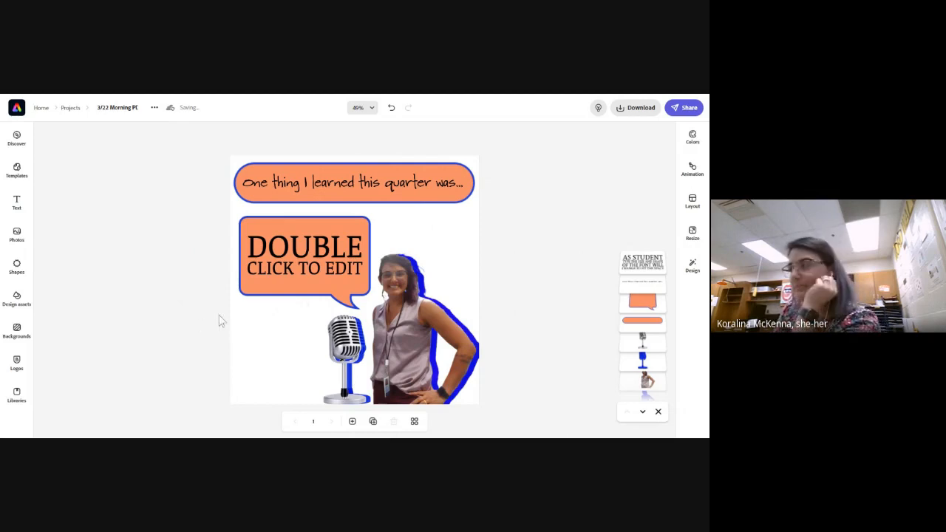
# Search the stock photos for "physics" and set the black chalkboard photo with white equations as the page background
pyautogui.scroll(-3, 656, 399)
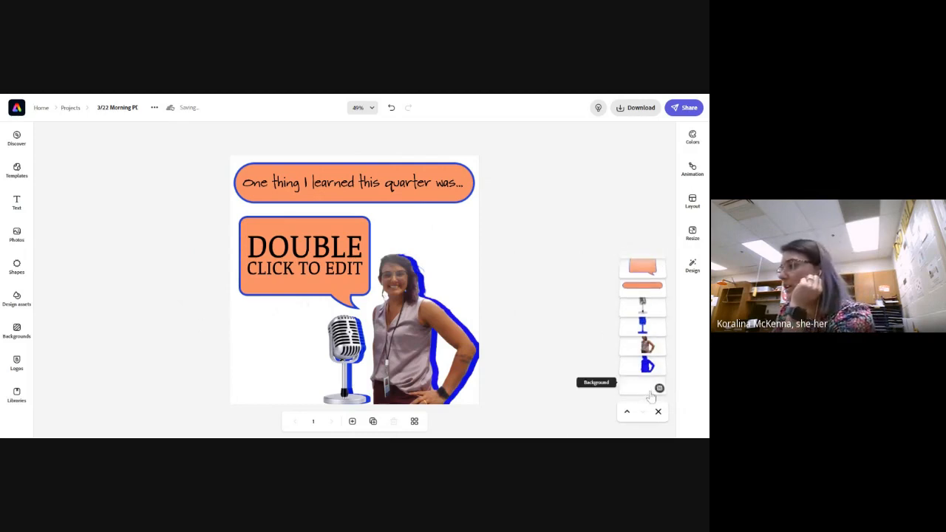
pyautogui.click(654, 388)
pyautogui.click(648, 250)
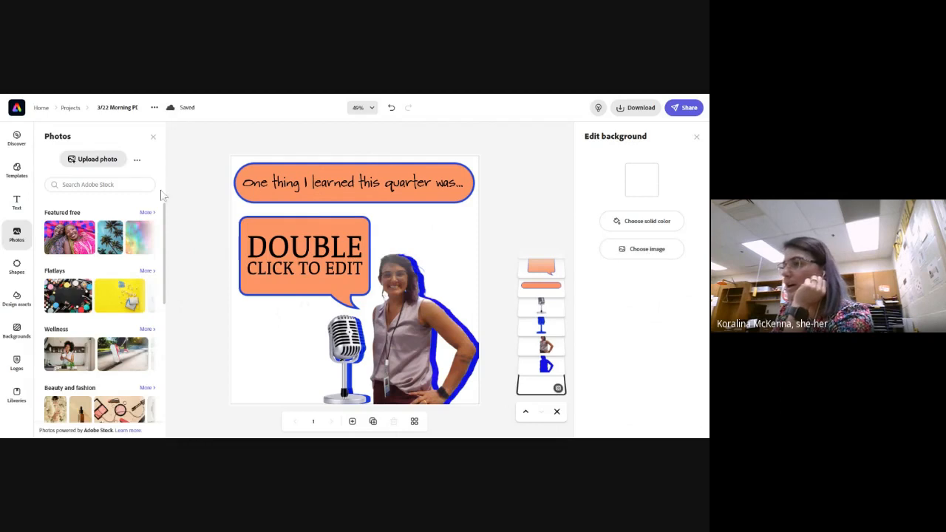
pyautogui.write('phys')
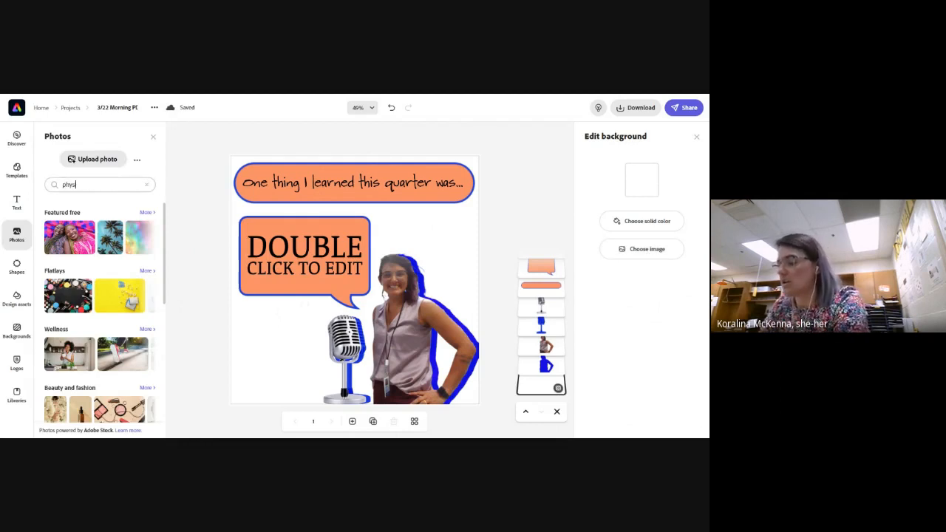
pyautogui.write('ics')
pyautogui.press('Return')
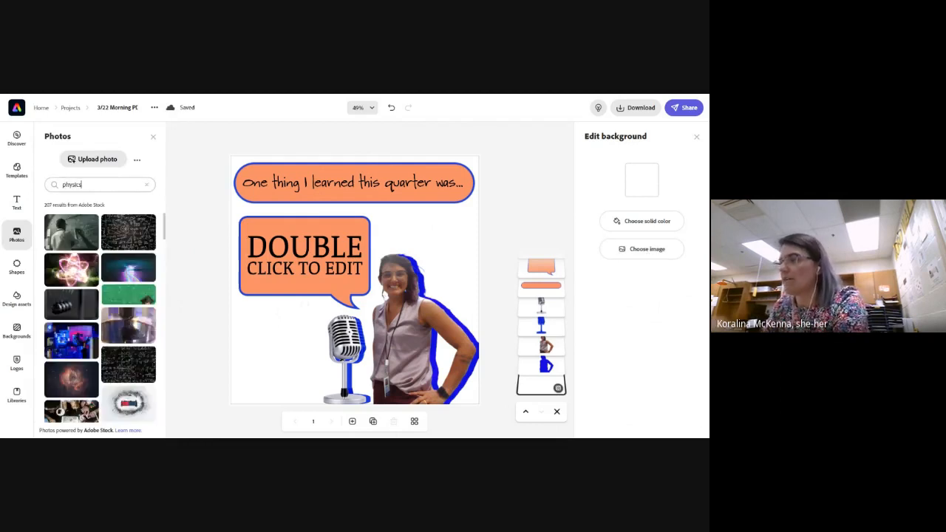
pyautogui.click(128, 244)
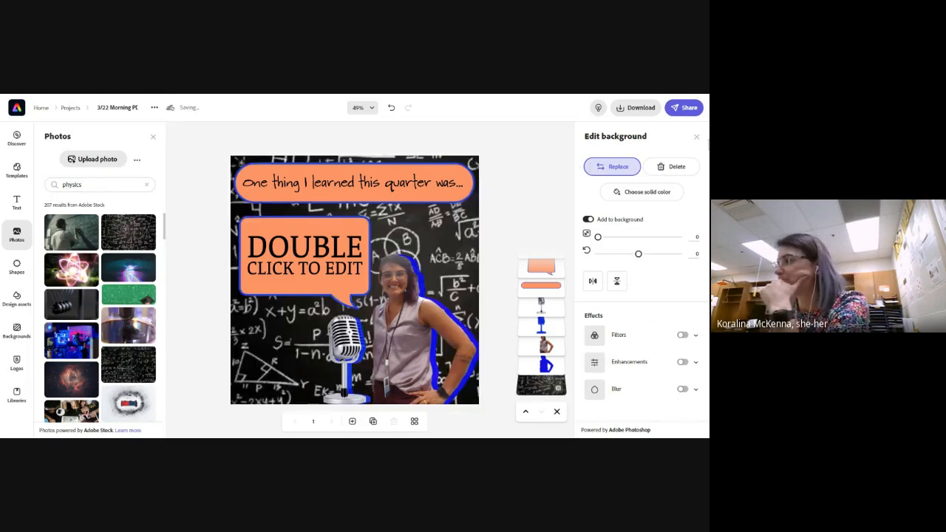
pyautogui.click(696, 139)
pyautogui.click(506, 301)
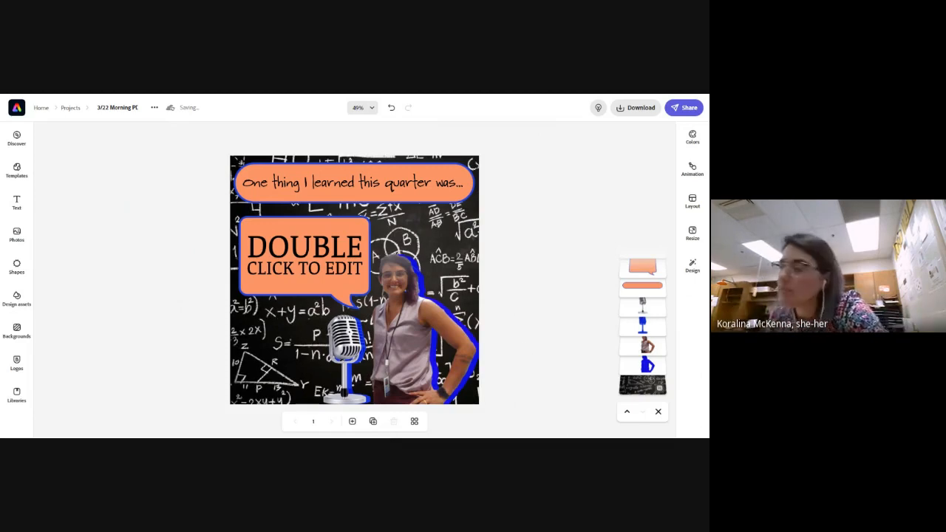
# Duplicate the page, view both pages in the grid overview and return to page 2
pyautogui.click(373, 423)
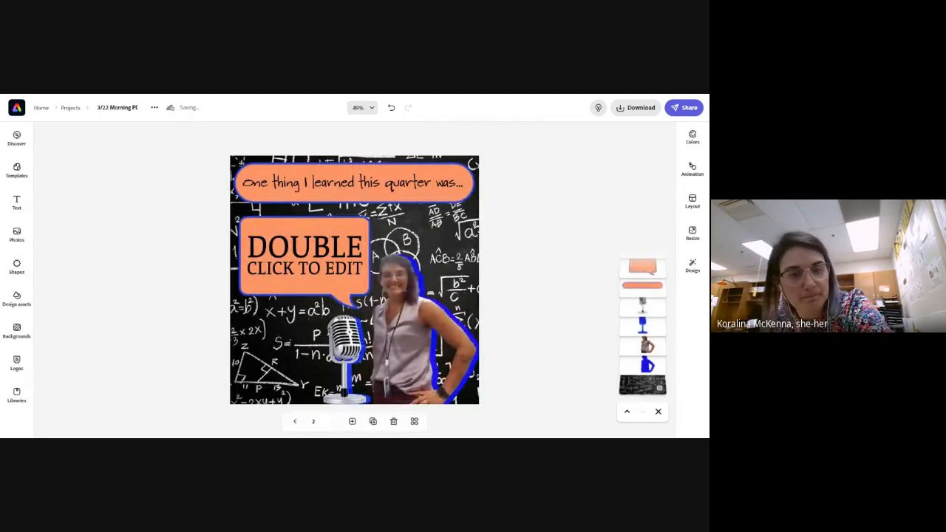
pyautogui.click(415, 421)
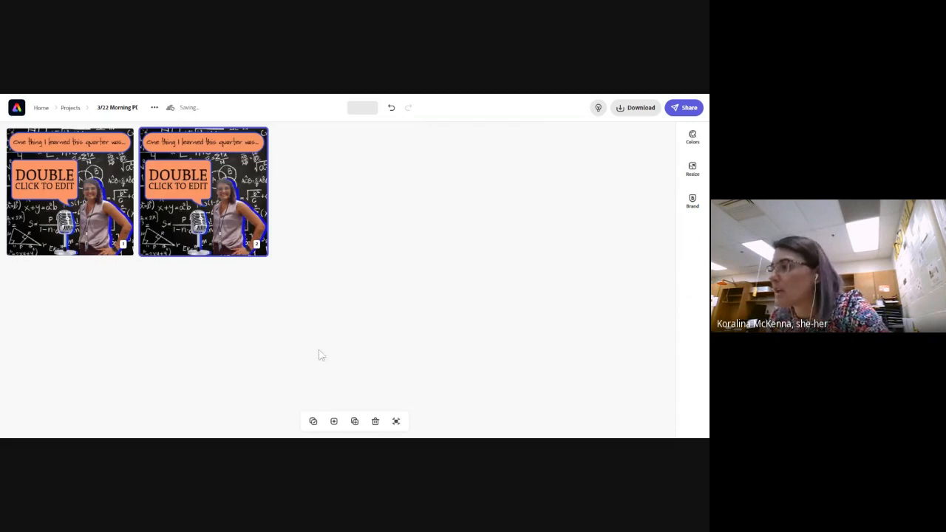
pyautogui.click(396, 421)
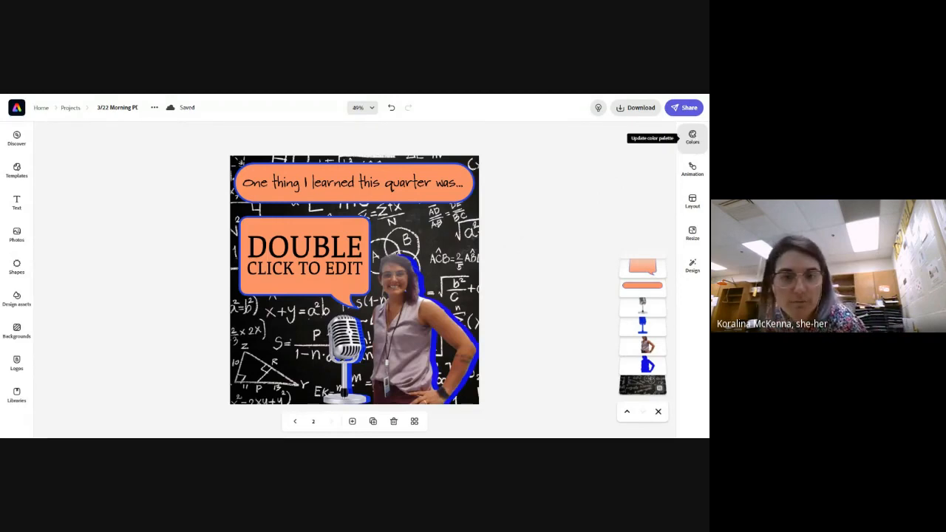
# Try the first Classic palette on page 2, apply the purple-to-peach Classic palette instead and shuffle it to tan shapes with cream text
pyautogui.click(693, 137)
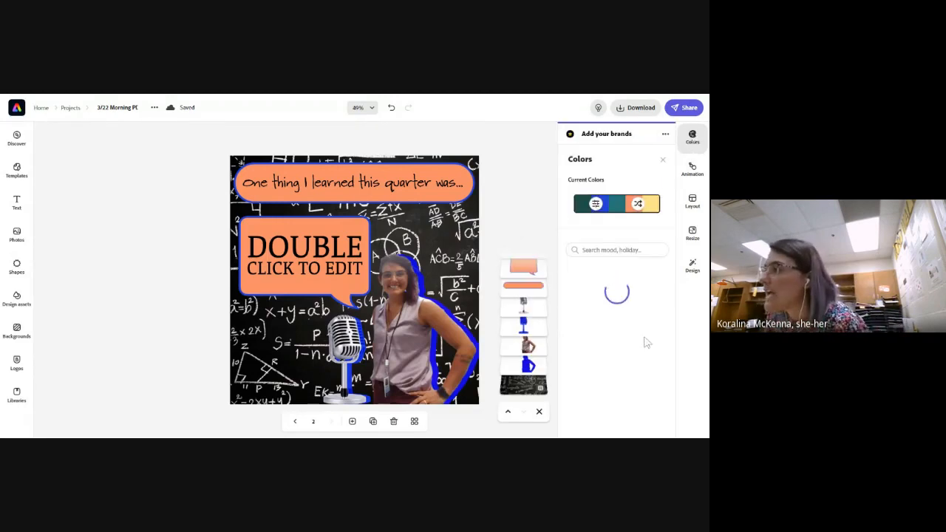
pyautogui.scroll(-1, 628, 360)
pyautogui.scroll(-5, 627, 360)
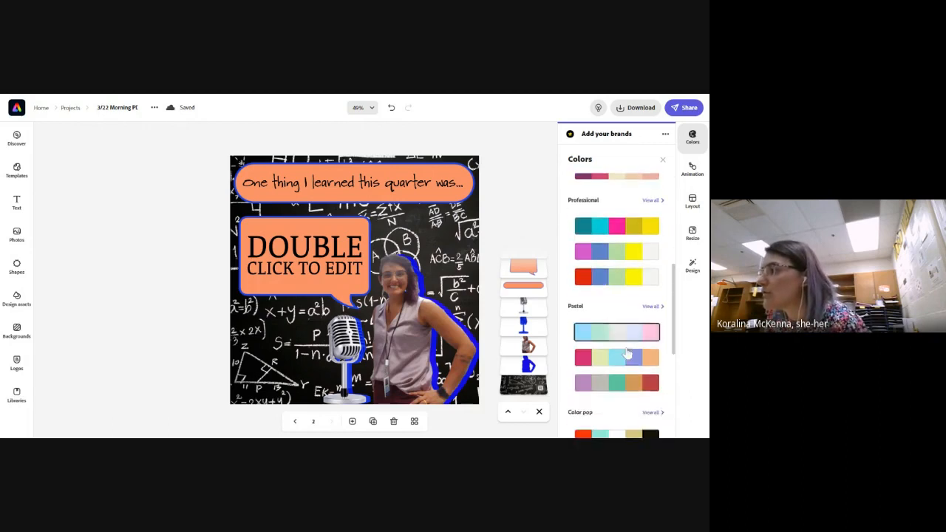
pyautogui.scroll(3, 625, 355)
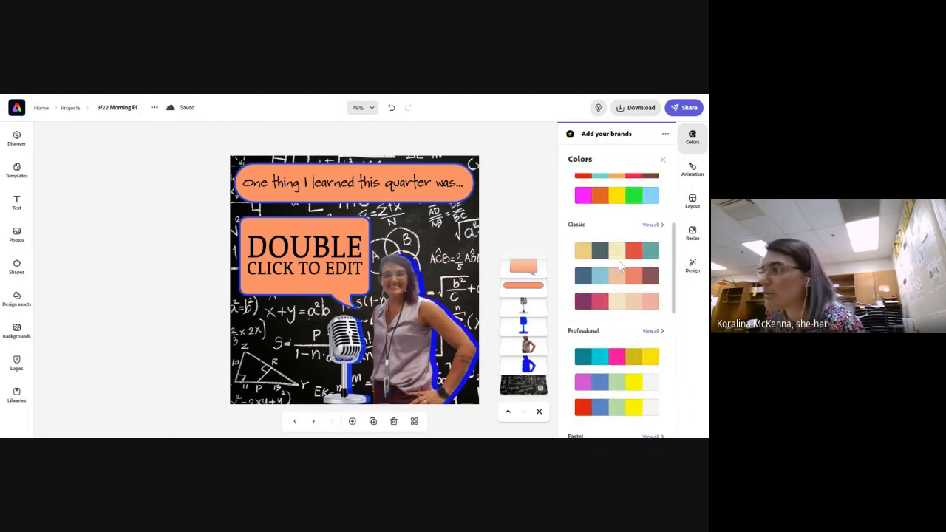
pyautogui.click(623, 253)
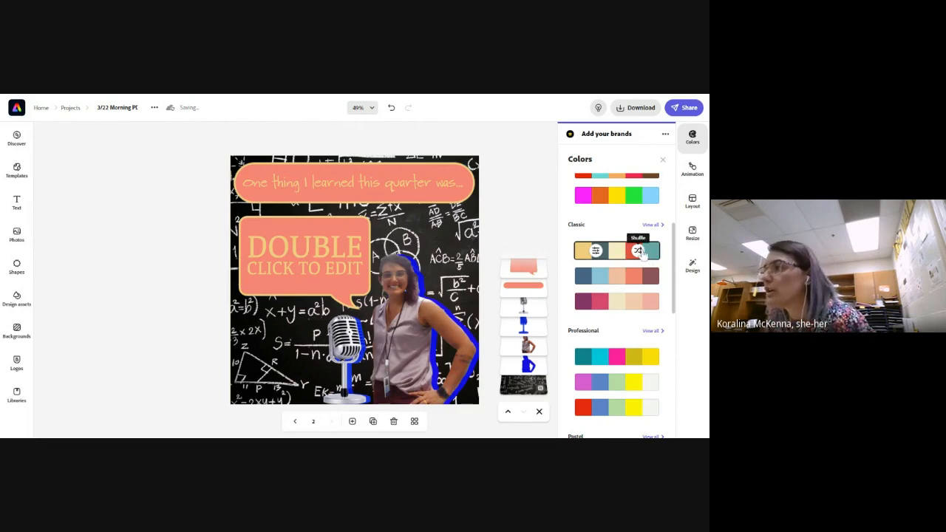
pyautogui.click(640, 253)
pyautogui.click(640, 253)
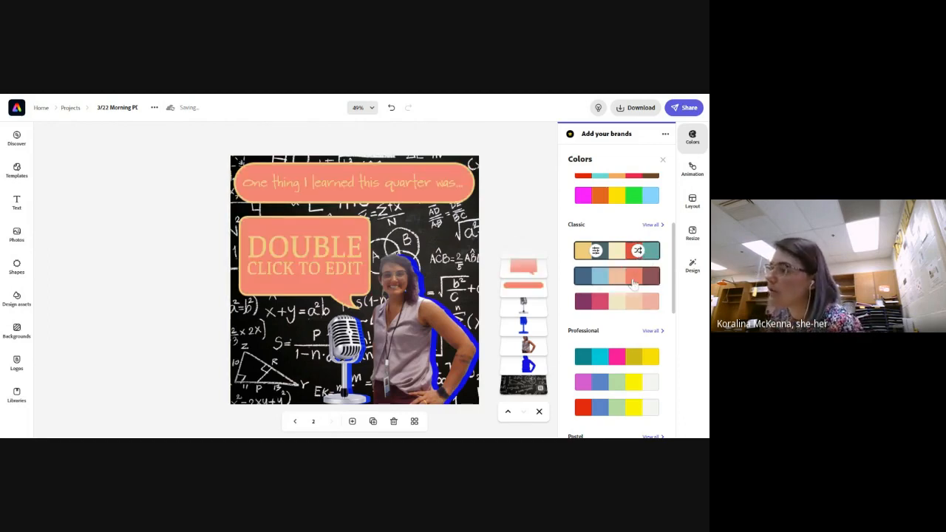
pyautogui.click(635, 303)
pyautogui.click(645, 303)
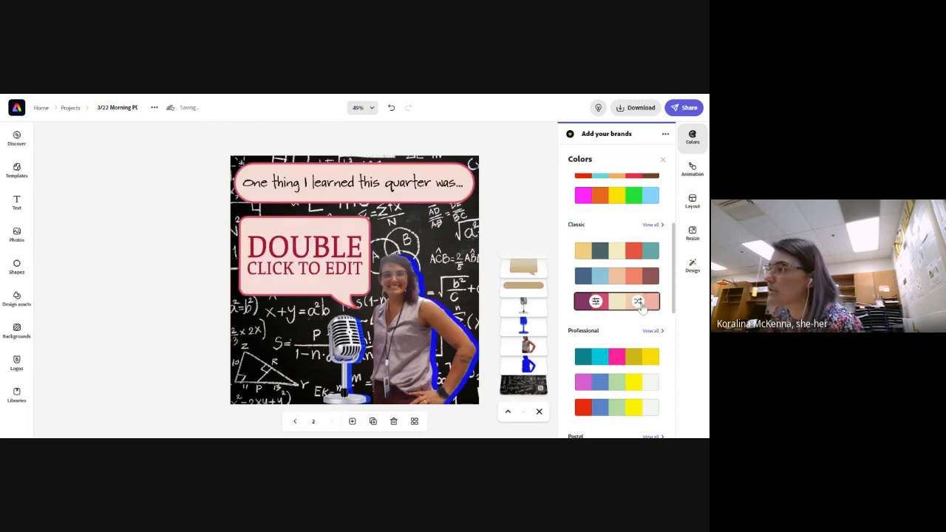
pyautogui.click(638, 308)
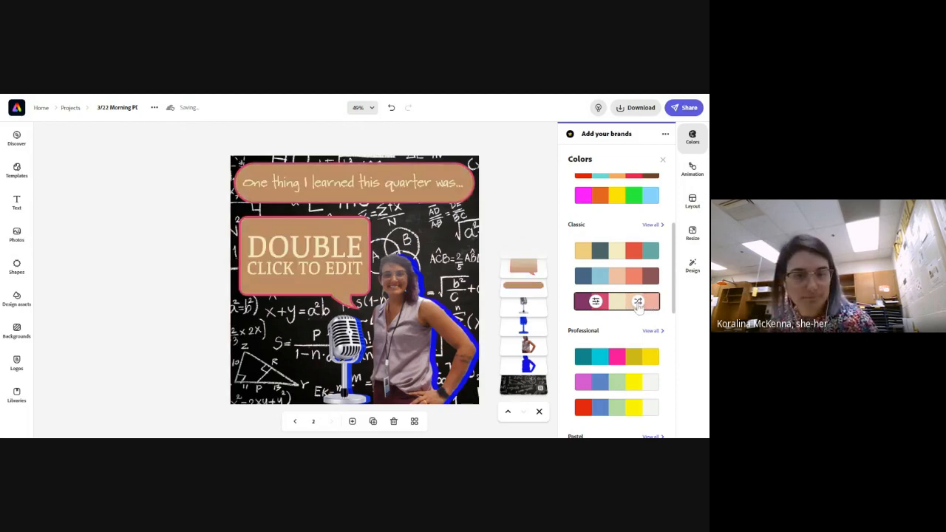
# Try more shuffles of the purple-to-peach Classic palette, then the second Professional palette and its shuffles, on page 2
pyautogui.click(638, 305)
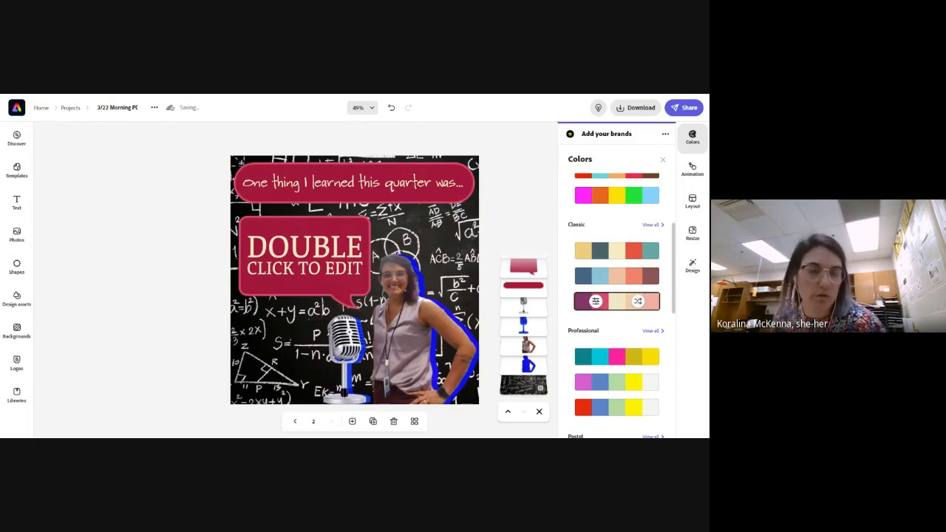
pyautogui.click(639, 305)
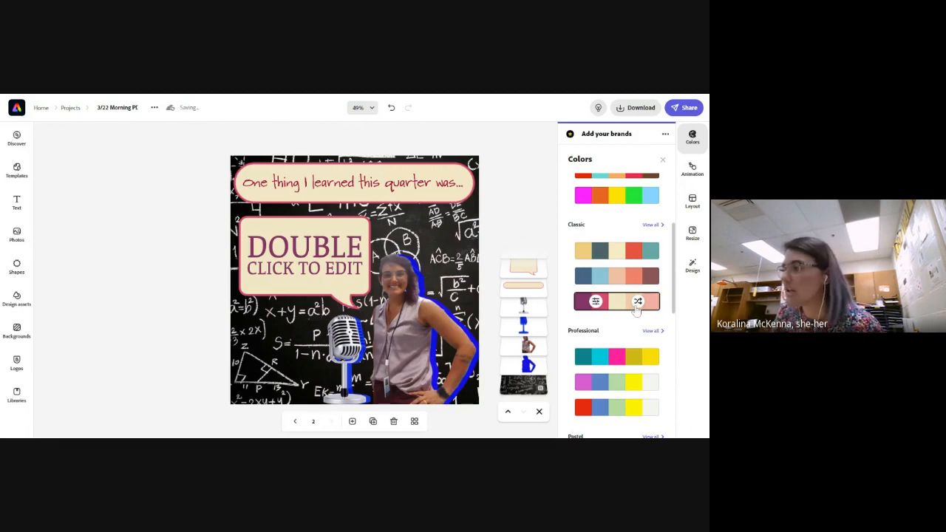
pyautogui.click(632, 380)
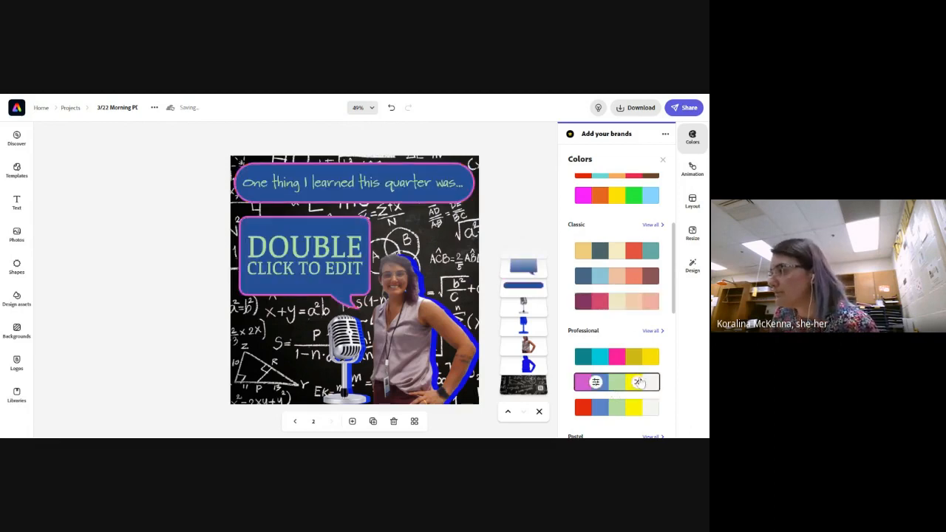
pyautogui.click(638, 381)
pyautogui.click(639, 382)
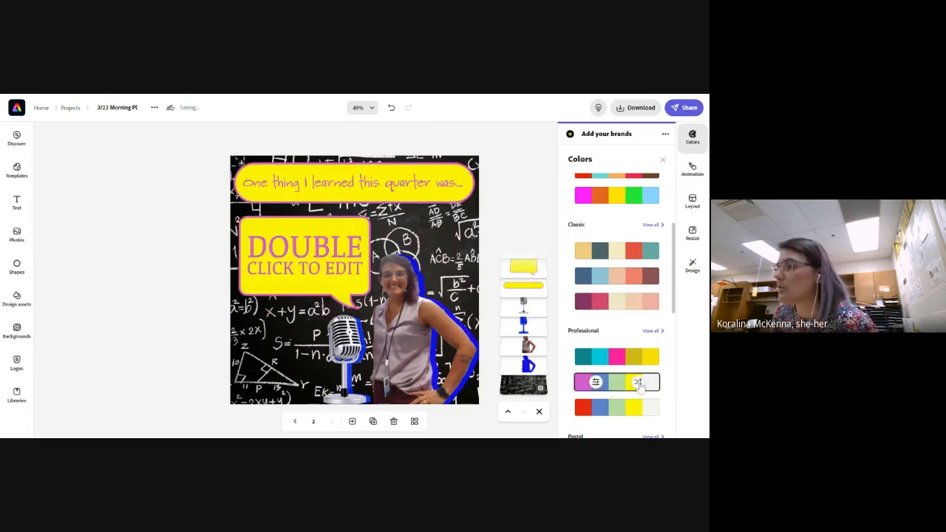
pyautogui.click(639, 384)
# Apply the second Pastel palette to page 2 and shuffle it to light blue shapes with pink text
pyautogui.scroll(-5, 628, 383)
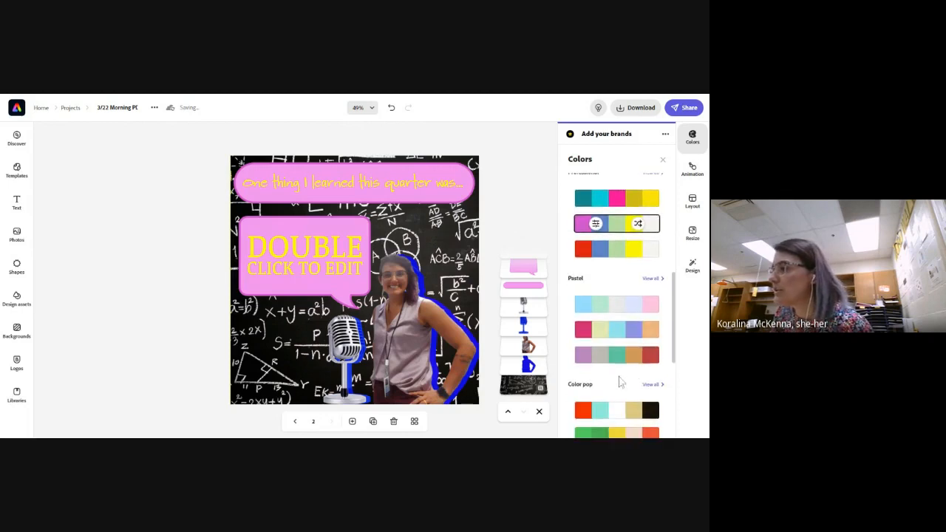
pyautogui.click(623, 334)
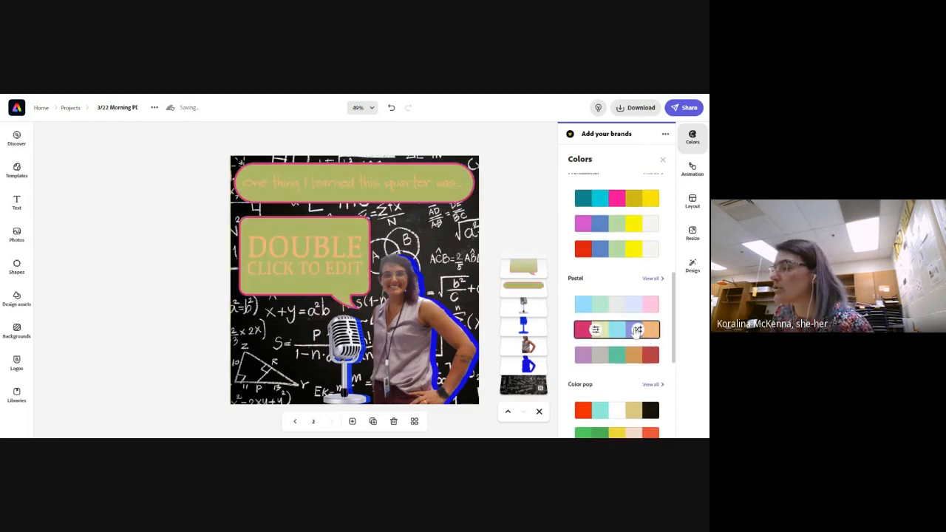
pyautogui.click(637, 331)
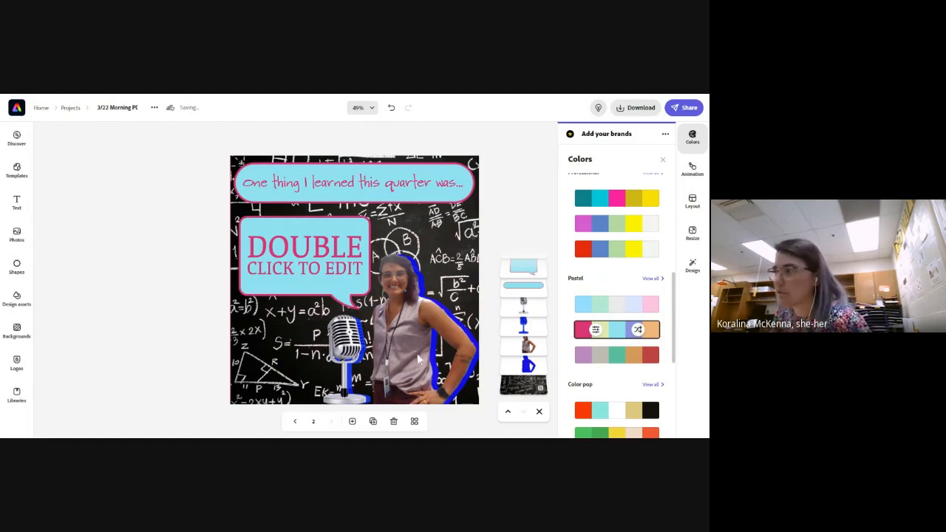
# Set both duotone filter colours of the microphone's blue shadow copy to the current palette's light blue
pyautogui.click(519, 327)
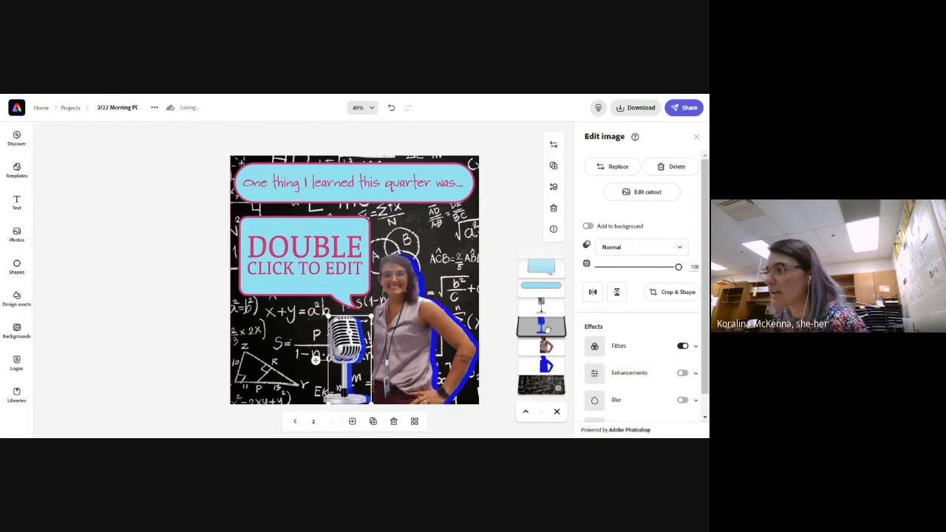
pyautogui.click(619, 352)
pyautogui.scroll(-2, 591, 346)
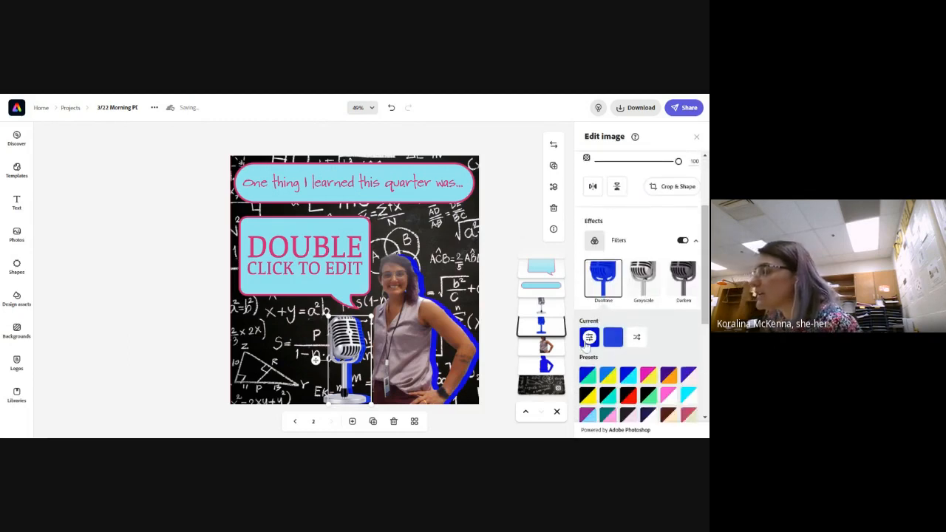
pyautogui.click(588, 340)
pyautogui.click(651, 176)
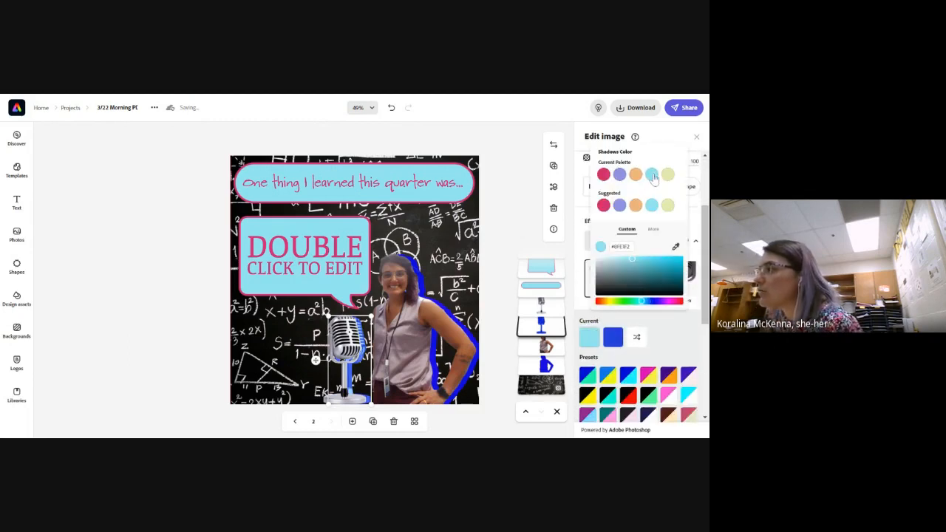
pyautogui.click(613, 338)
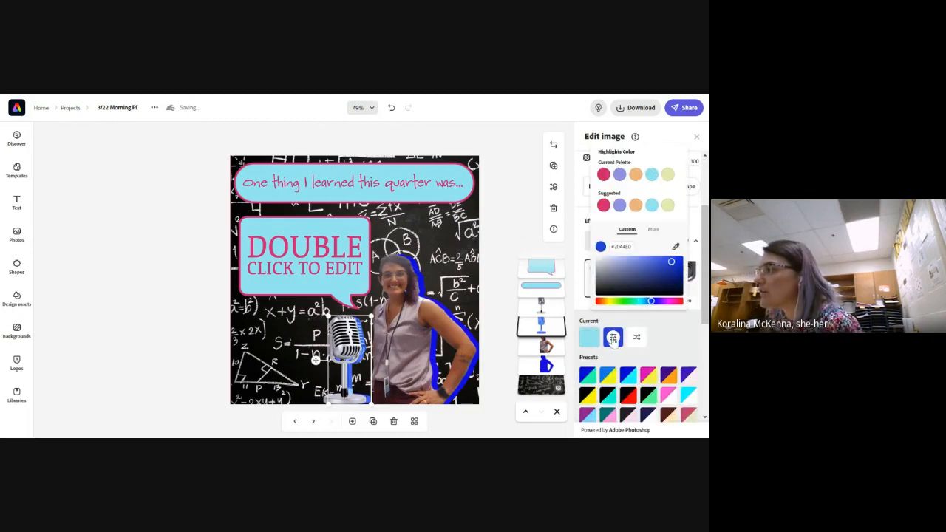
pyautogui.click(651, 175)
# Set the duotone shadows and highlights of the woman's blue silhouette to the current palette's light blue
pyautogui.click(550, 364)
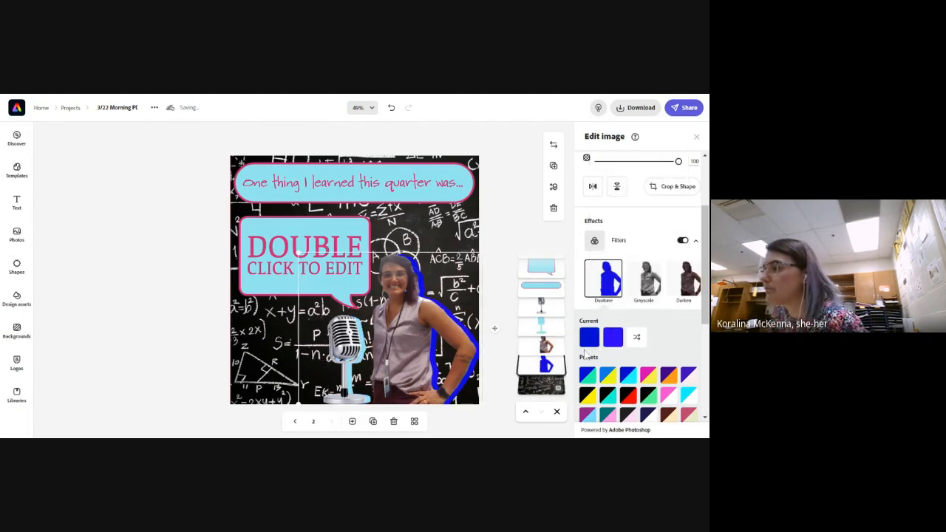
pyautogui.click(589, 338)
pyautogui.click(652, 174)
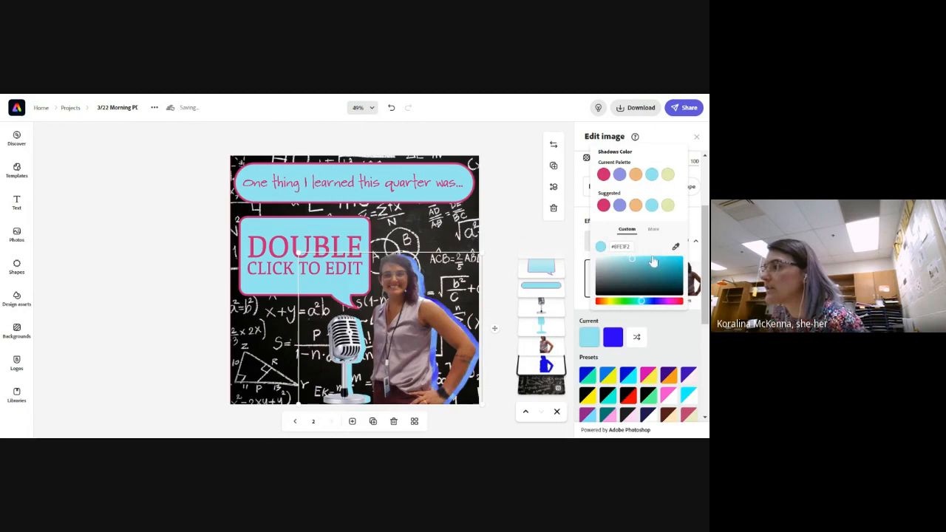
pyautogui.click(613, 337)
pyautogui.click(652, 174)
pyautogui.click(514, 211)
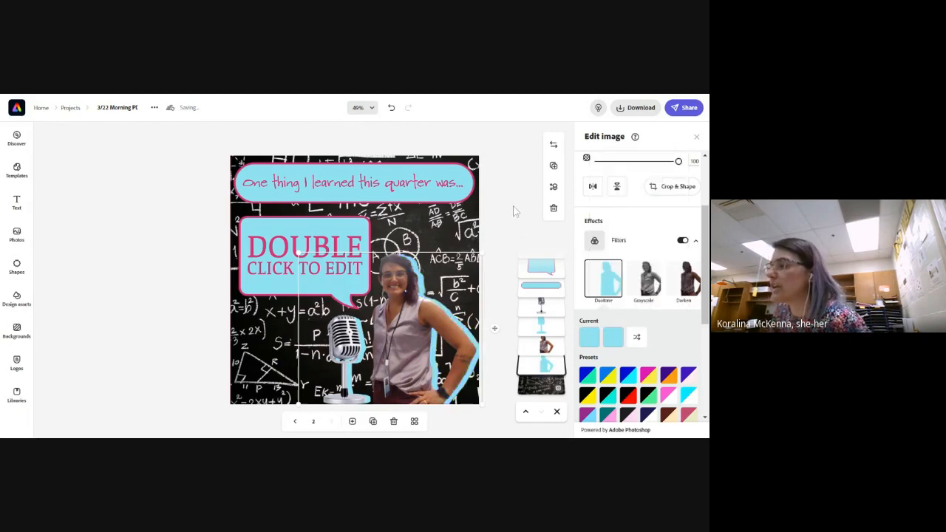
# Compare both pages in the grid overview, open the orange page 1 and delete it
pyautogui.click(414, 422)
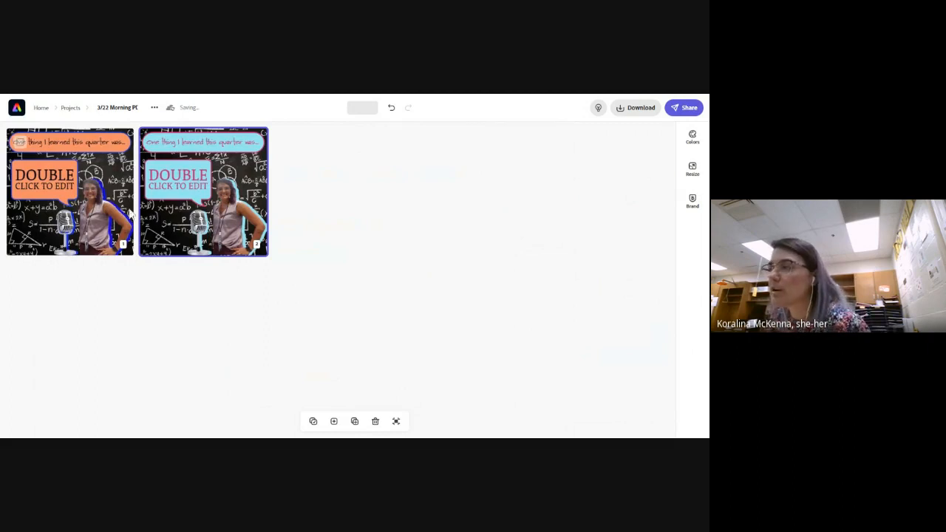
pyautogui.click(83, 222)
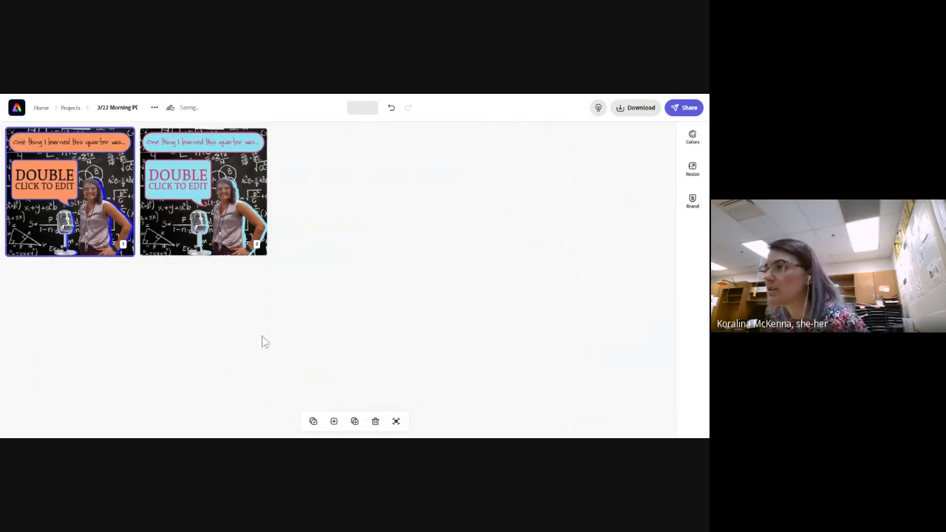
pyautogui.click(396, 421)
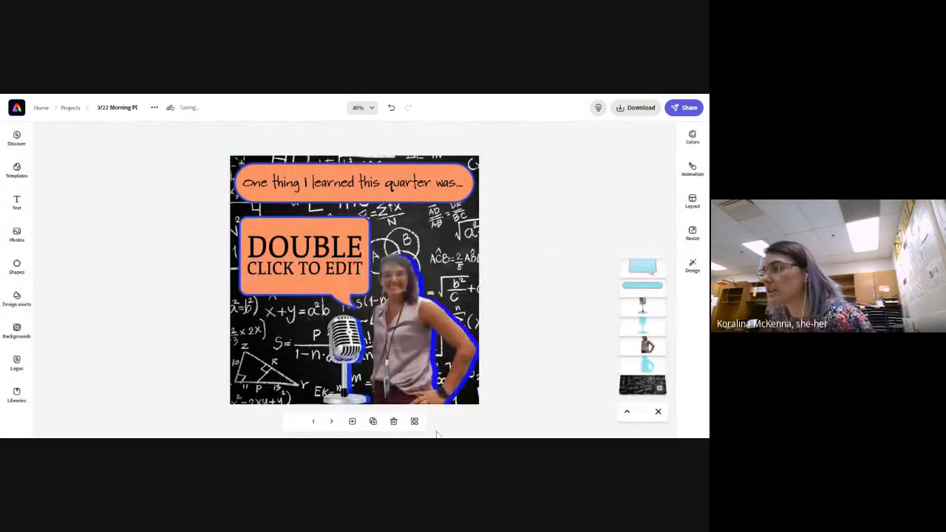
pyautogui.click(395, 423)
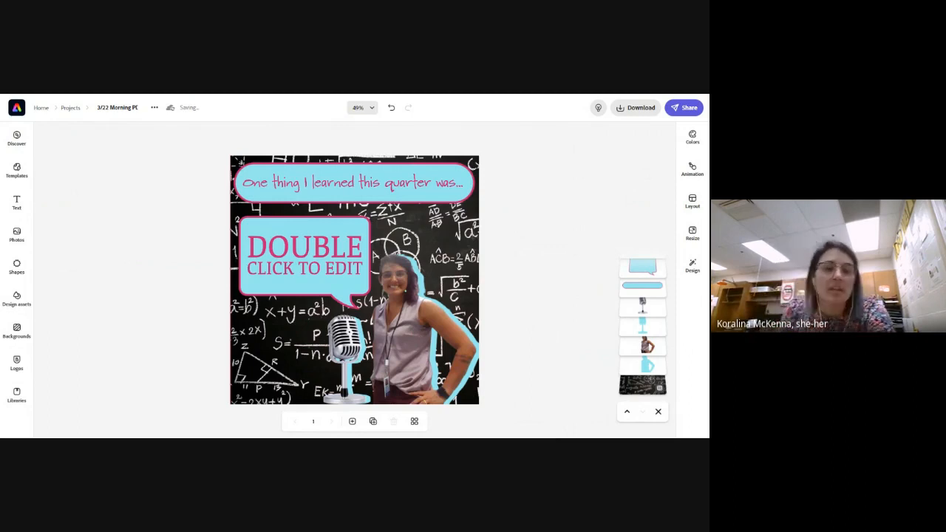
# Download the remaining page as a PNG and reopen the download options to view the file types
pyautogui.click(630, 107)
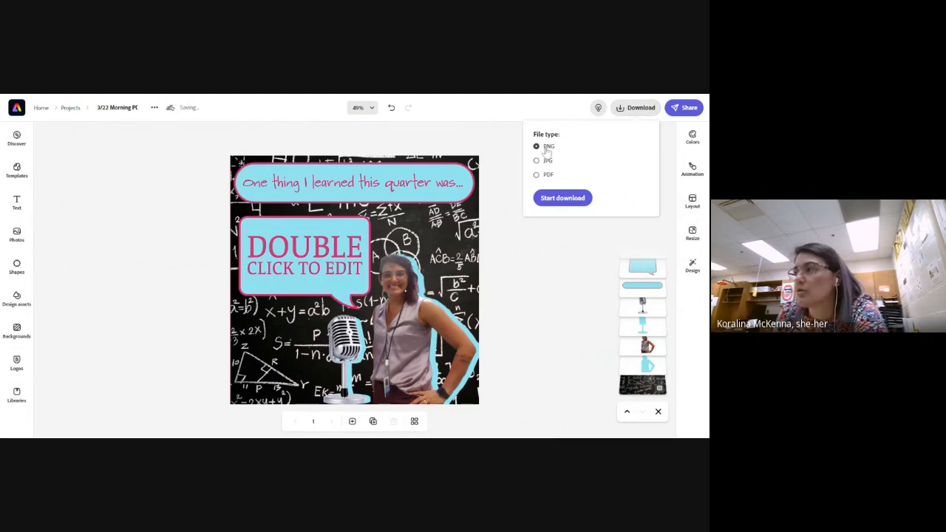
pyautogui.click(562, 198)
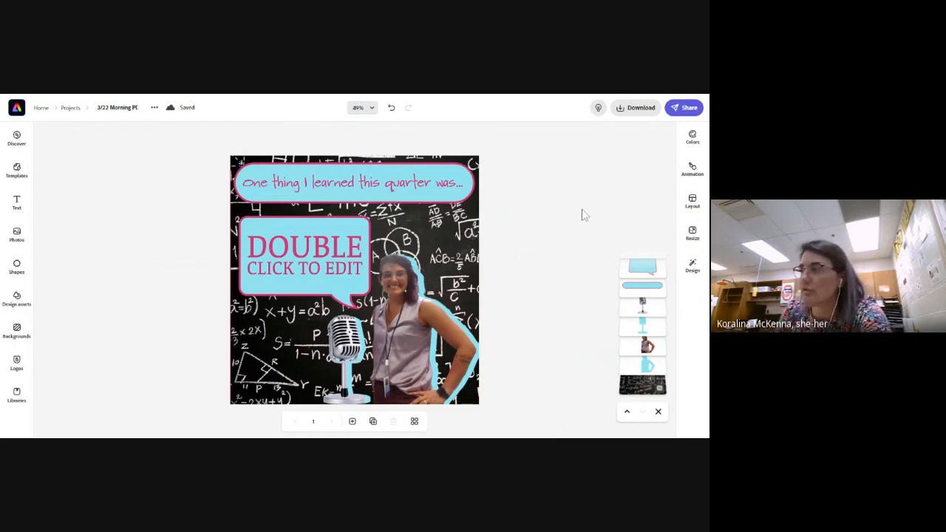
pyautogui.click(678, 126)
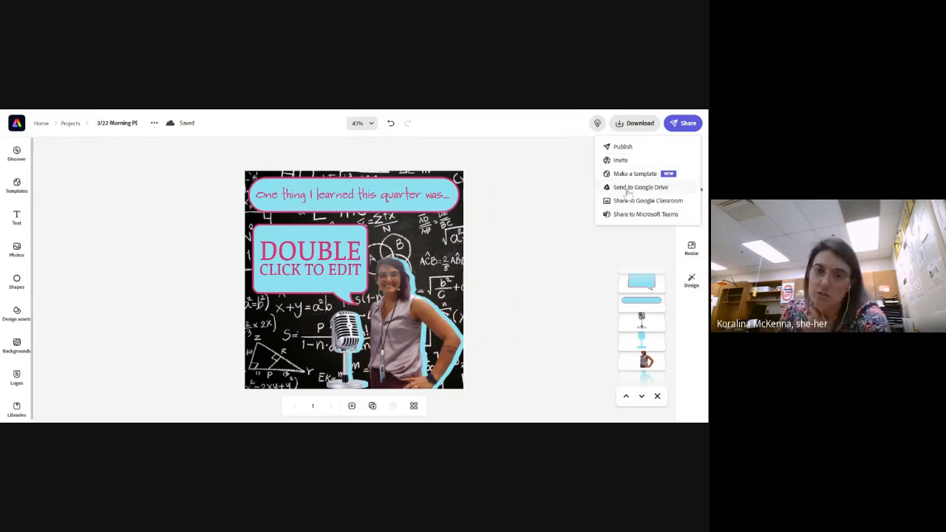
pyautogui.click(552, 169)
pyautogui.click(638, 130)
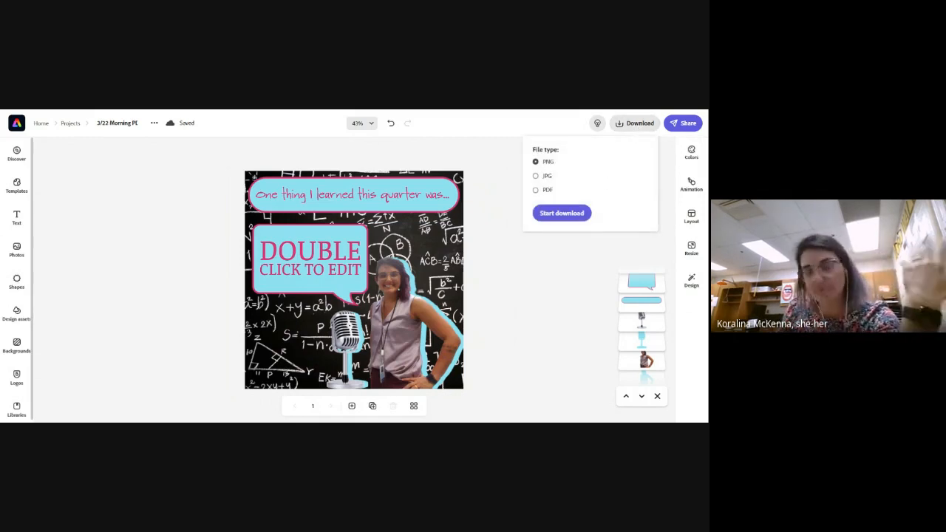
pyautogui.click(683, 122)
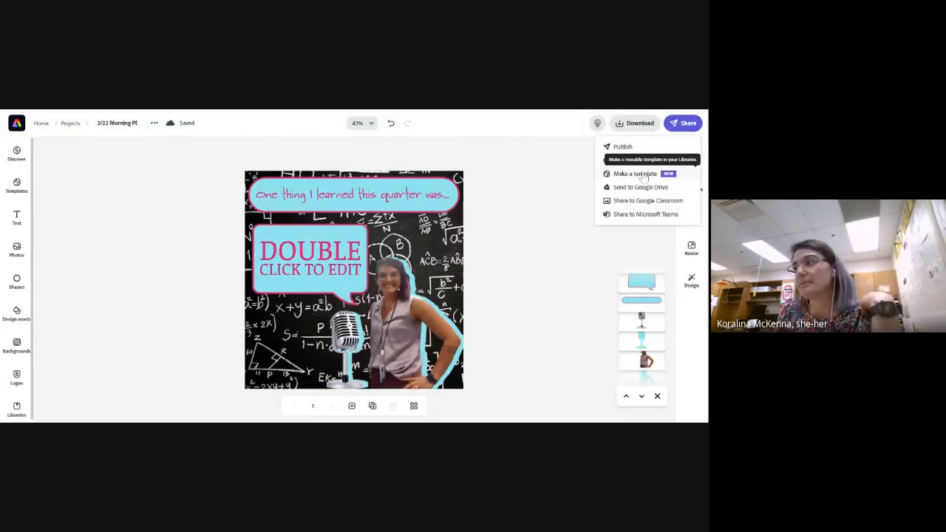
pyautogui.click(637, 174)
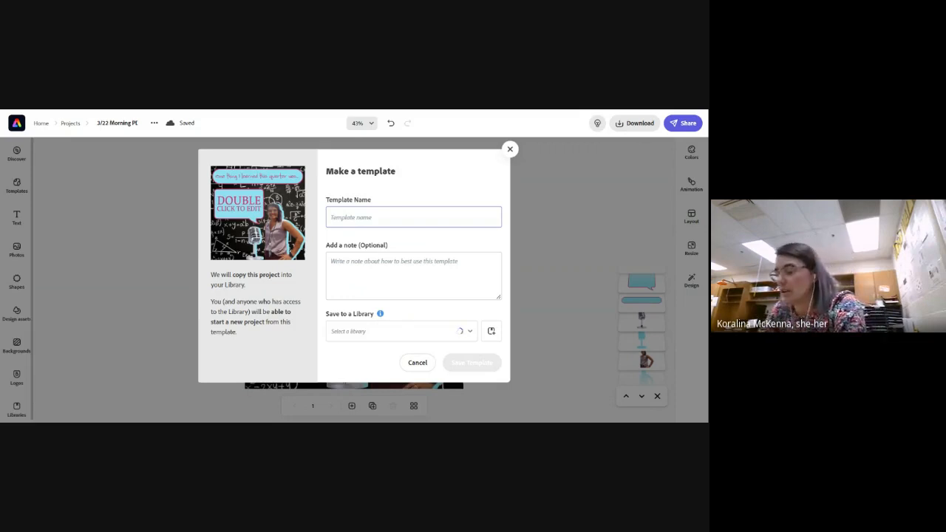
pyautogui.write('One thing I')
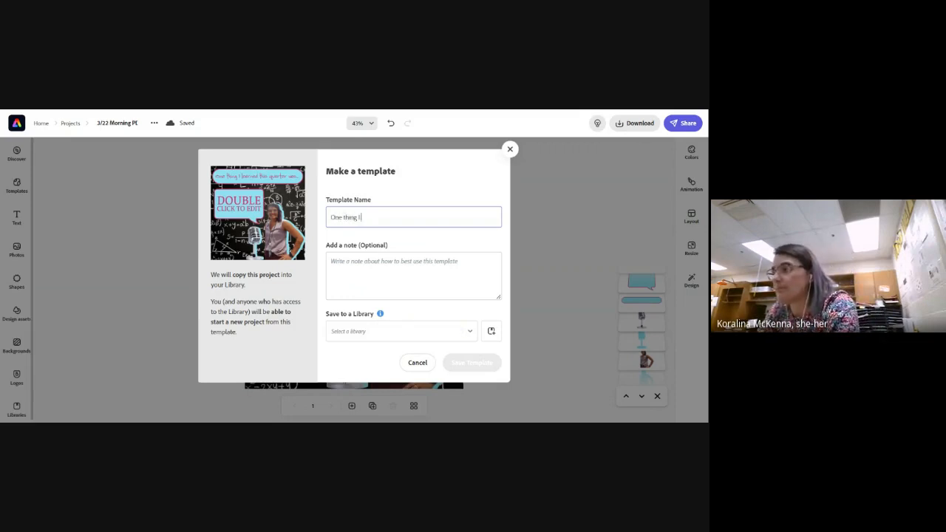
pyautogui.write(' learned')
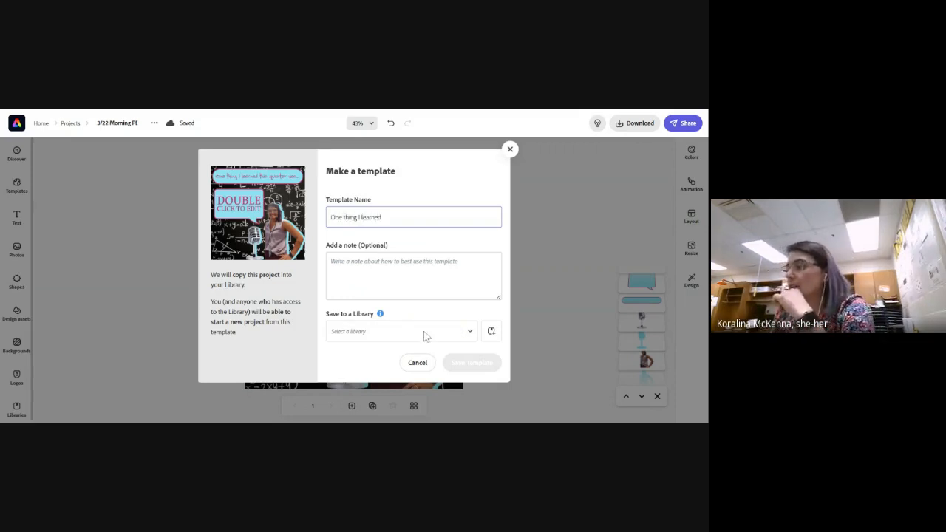
pyautogui.click(412, 362)
pyautogui.click(409, 355)
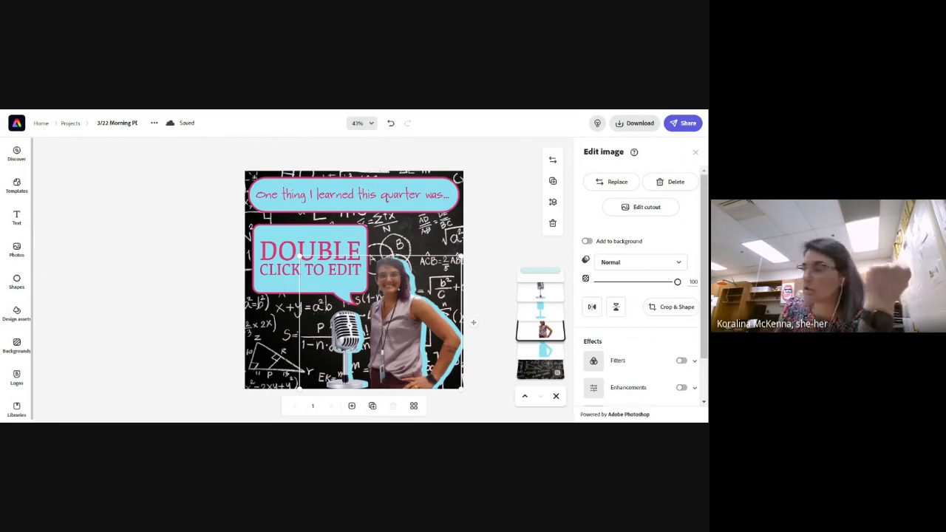
# Begin making a reusable template from the project and name it "One thing I learned"
pyautogui.click(683, 122)
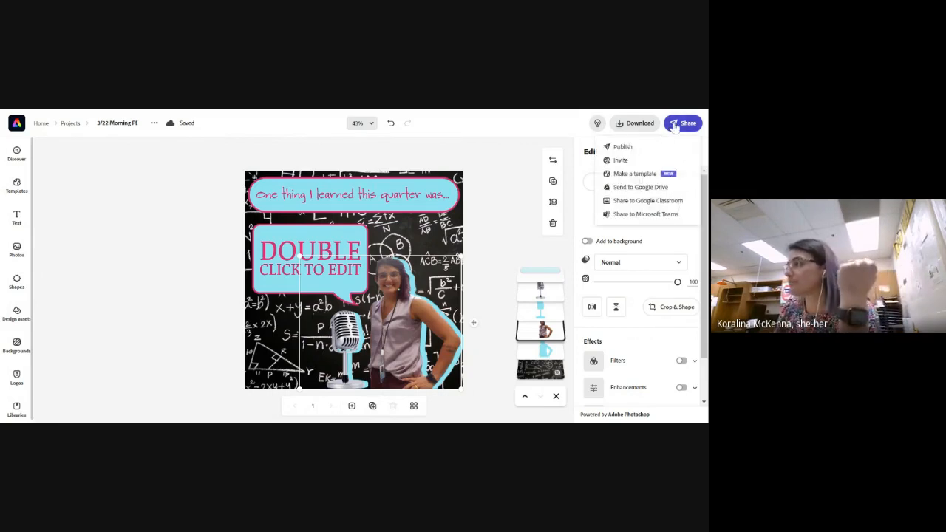
pyautogui.click(640, 174)
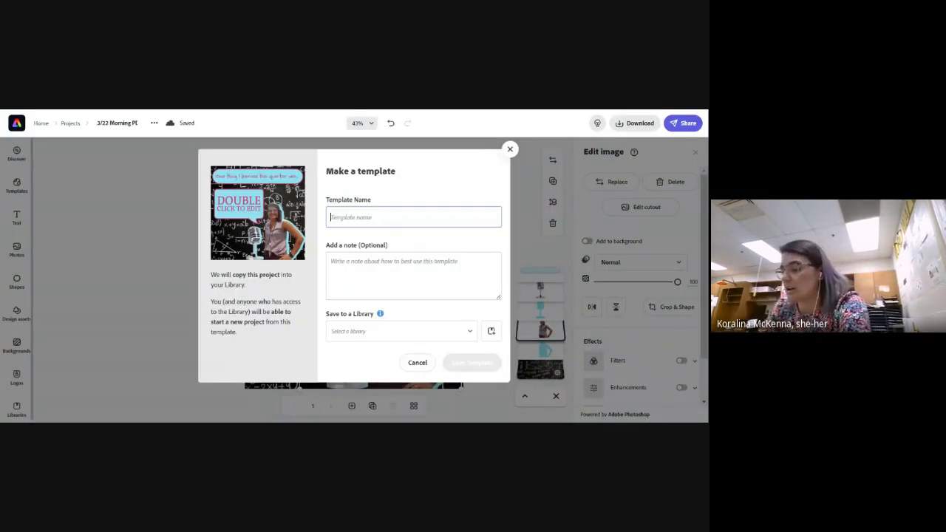
pyautogui.write('One-')
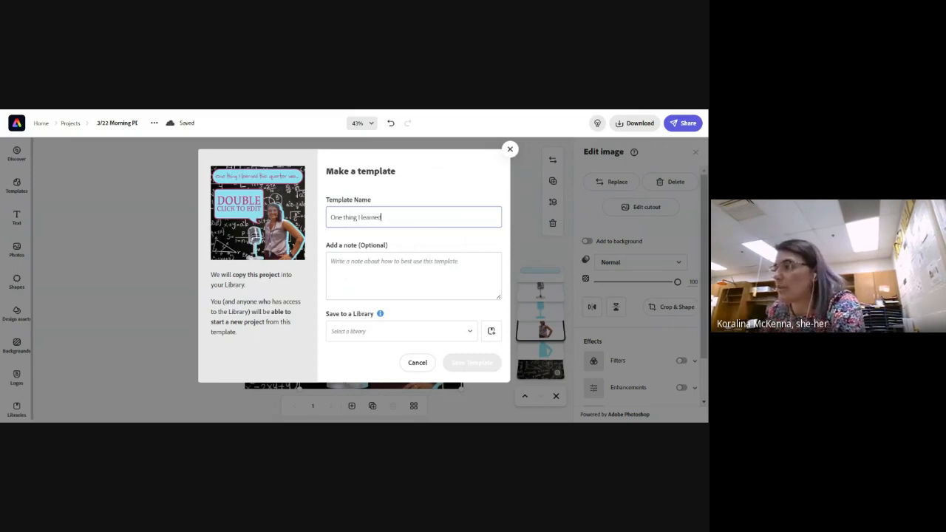
# Set the template to save to a new library named "things I've learned"
pyautogui.click(360, 334)
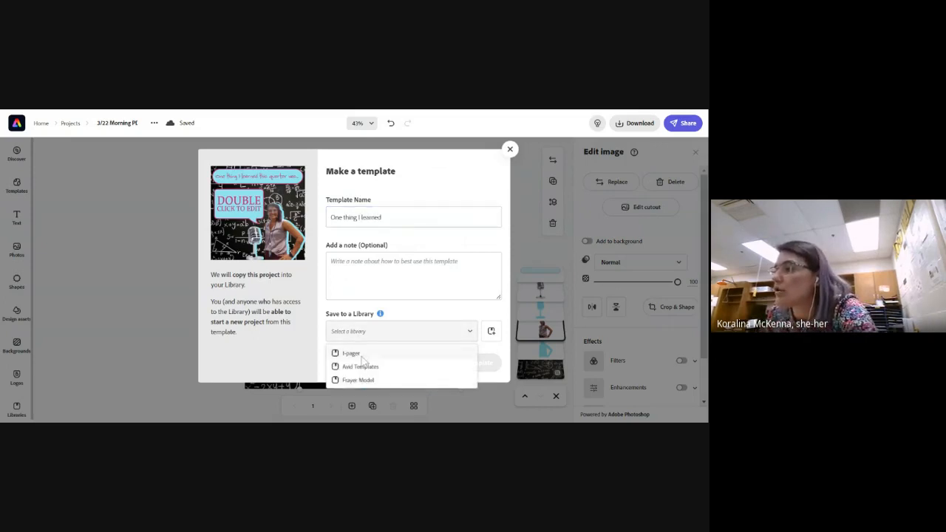
pyautogui.click(491, 333)
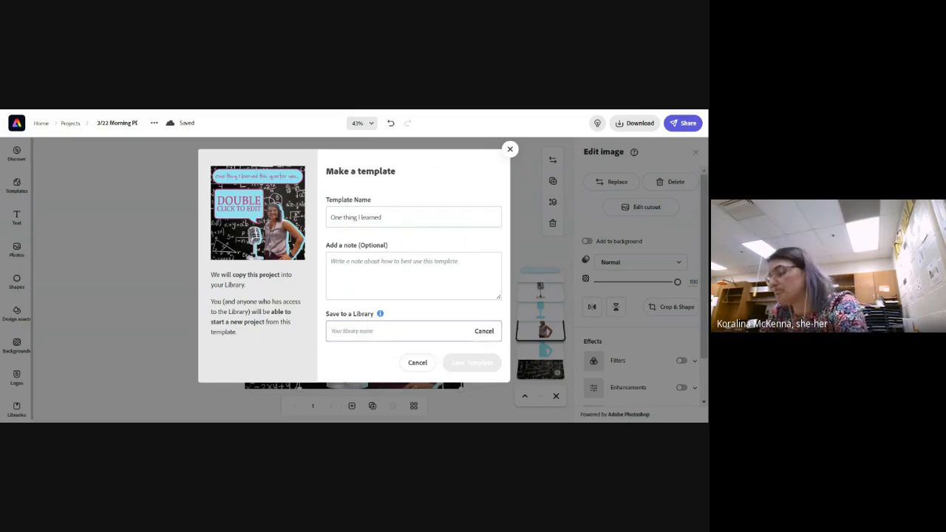
pyautogui.write('Lea')
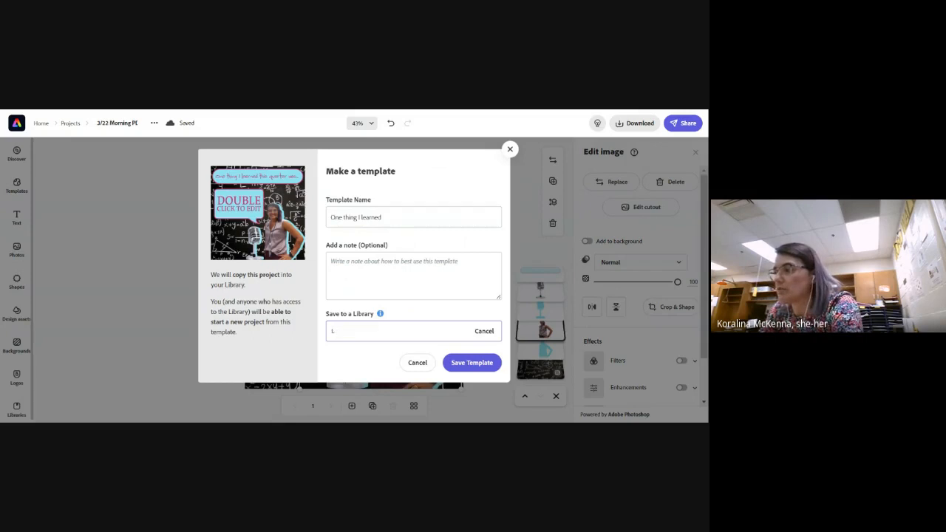
pyautogui.press('BackSpace')
pyautogui.write('thing')
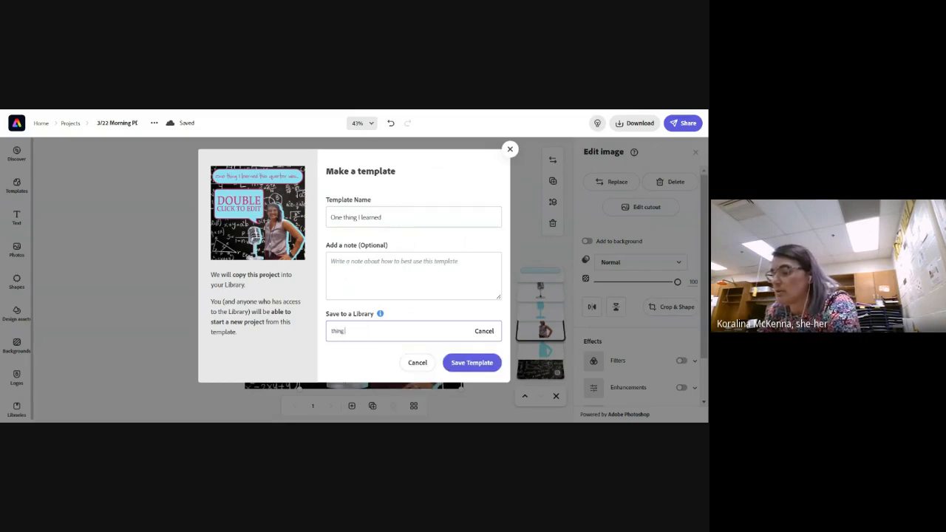
pyautogui.write("s I've learned")
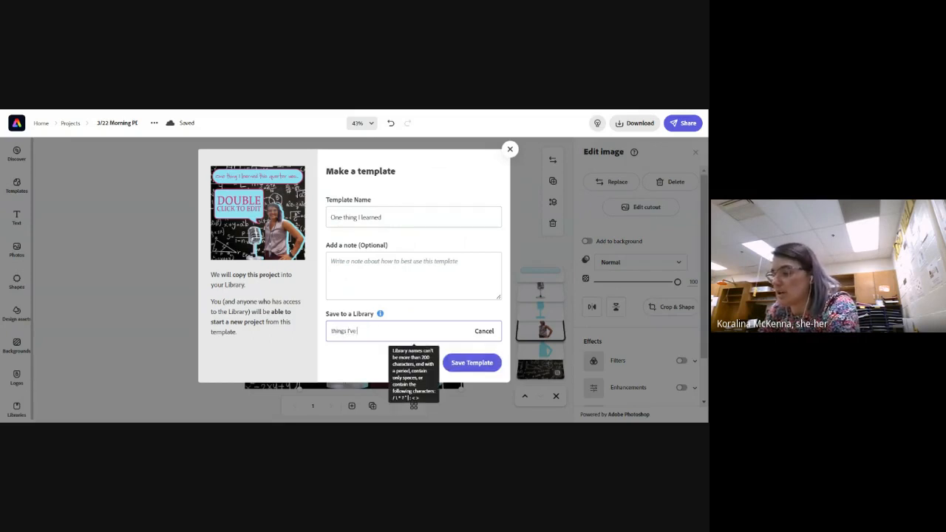
# Change the new library's name to "things Ive learned" without the apostrophe and save the template to it
pyautogui.click(480, 367)
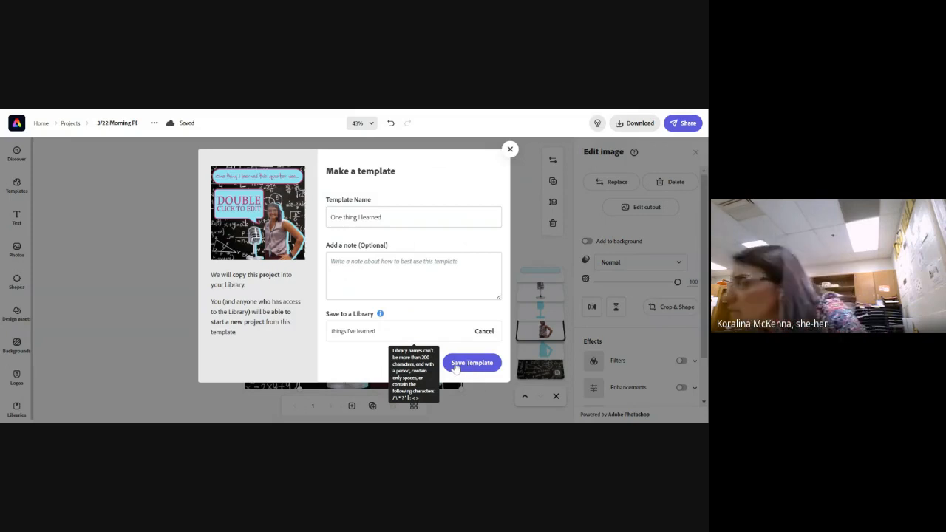
pyautogui.click(349, 332)
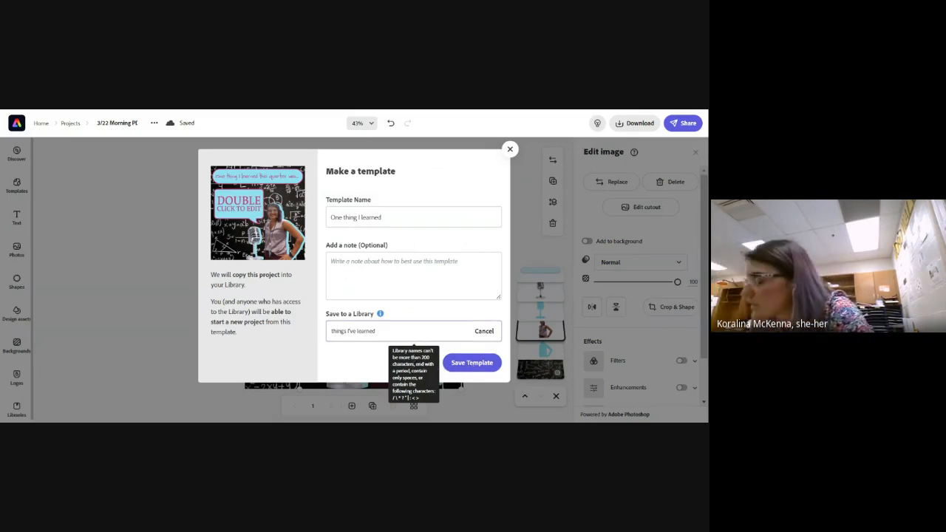
pyautogui.click(473, 364)
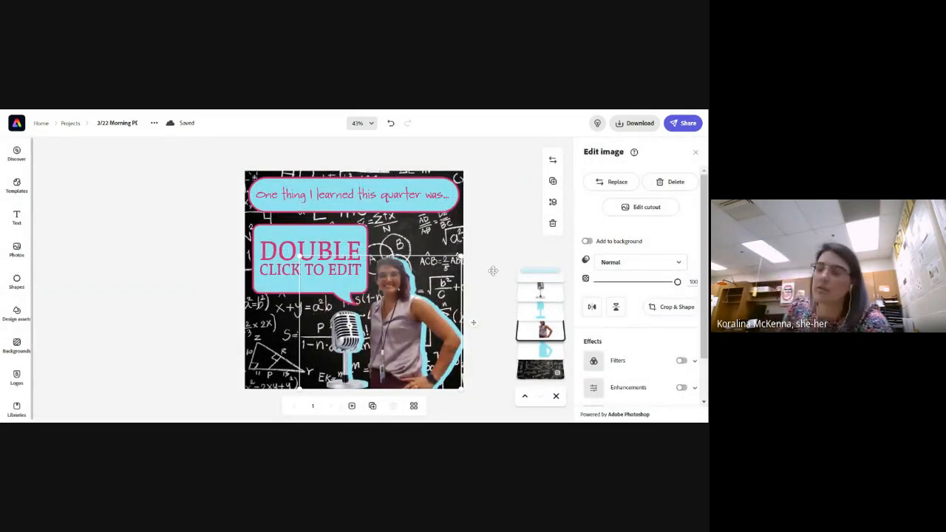
# Go to the libraries overview and check the templates and assets in the "things Ive learned" library
pyautogui.click(40, 124)
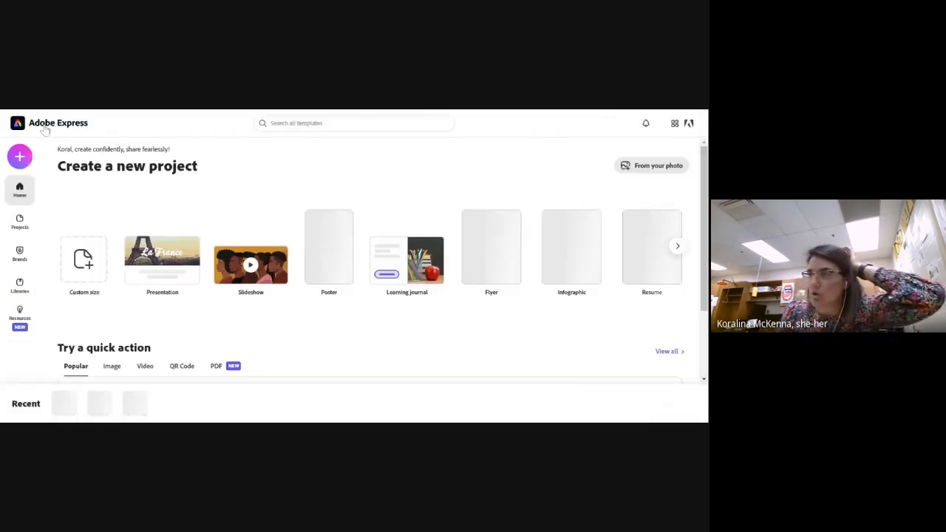
pyautogui.click(20, 286)
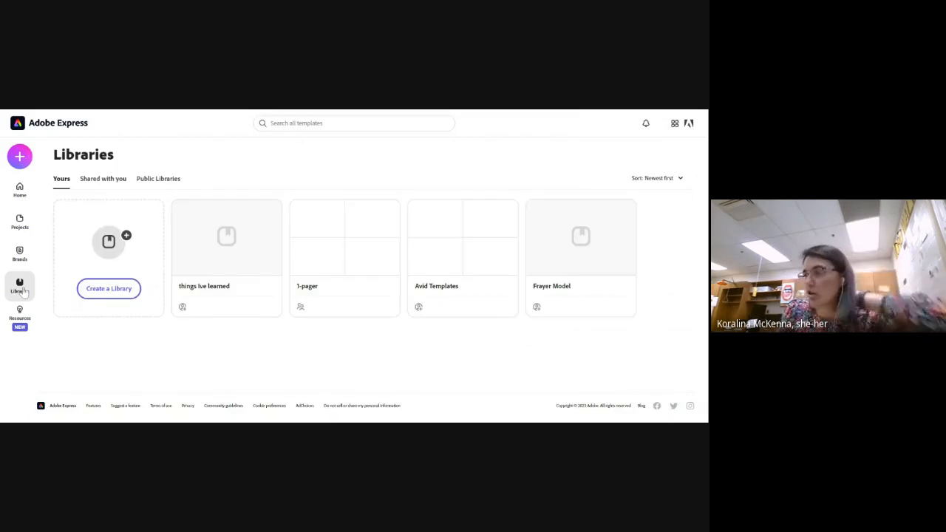
pyautogui.click(238, 262)
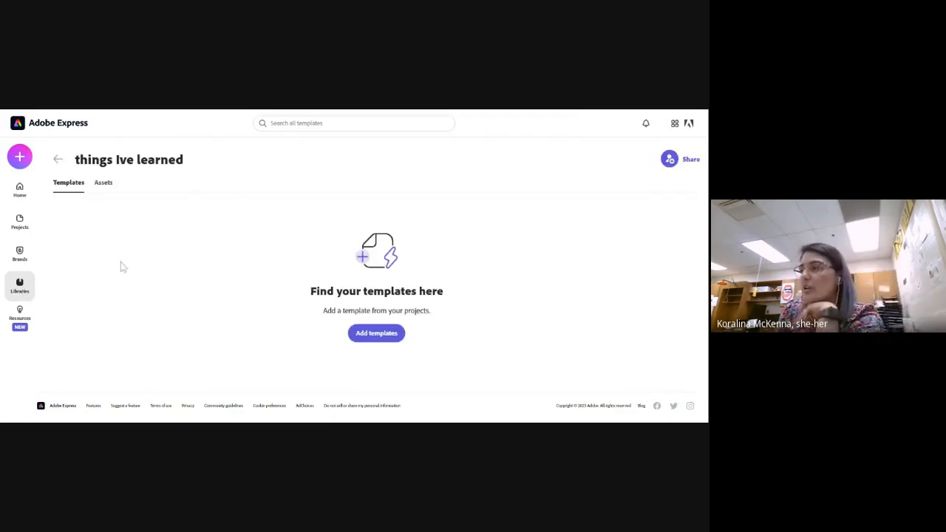
pyautogui.click(103, 183)
pyautogui.click(58, 162)
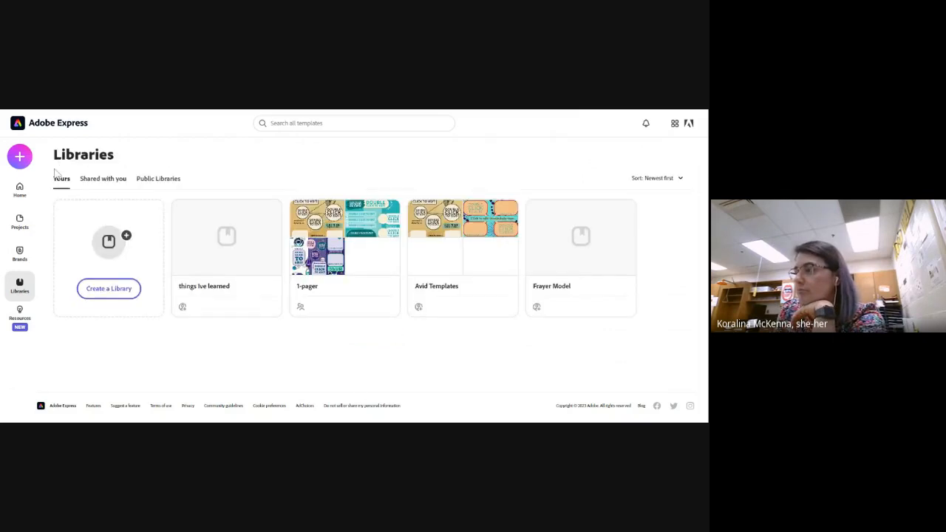
# Reopen the most recent project and save it as a template named "Things Ive Learned" in the "things Ive learned" library
pyautogui.click(20, 190)
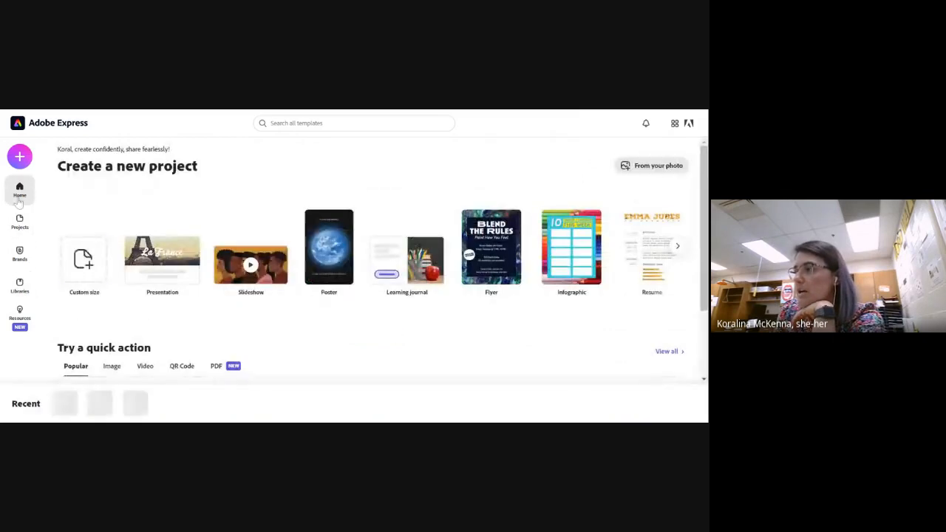
pyautogui.click(66, 403)
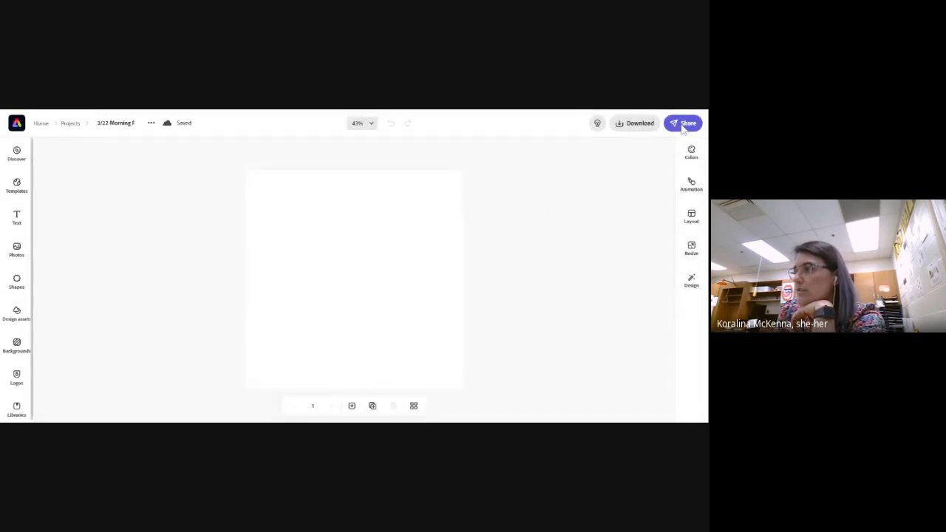
pyautogui.click(685, 124)
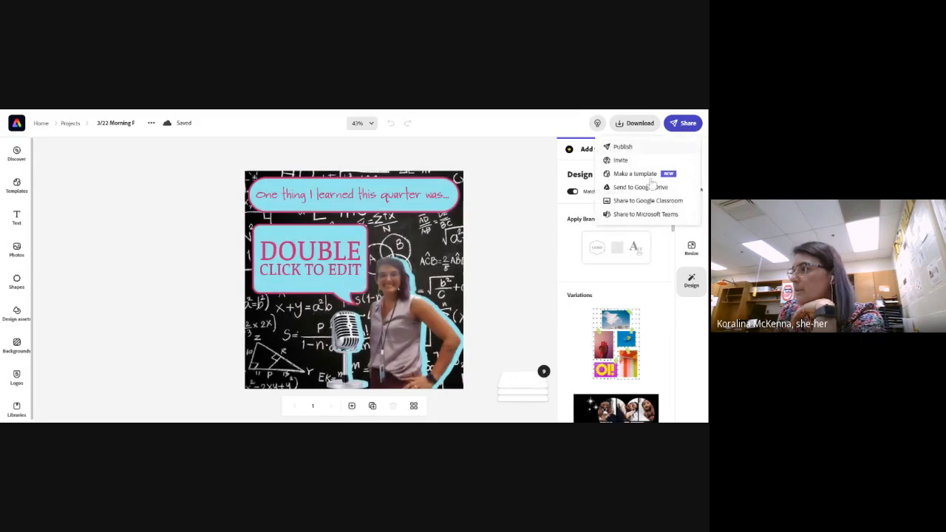
pyautogui.click(639, 172)
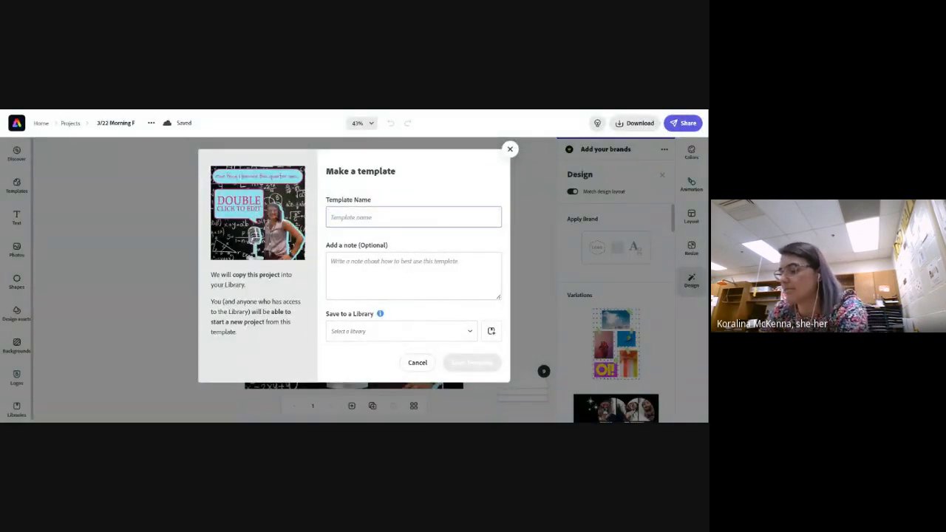
pyautogui.write('Things Ive L')
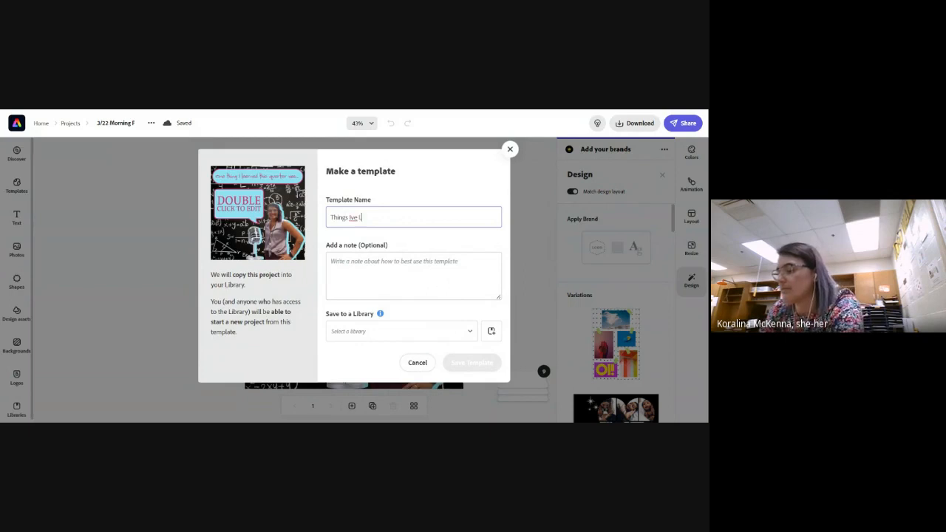
pyautogui.write('earned')
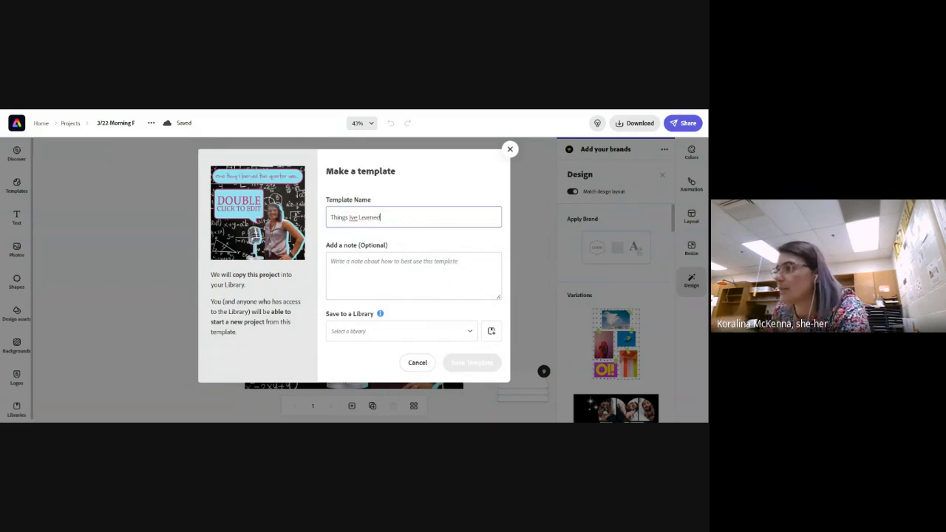
pyautogui.click(447, 336)
pyautogui.click(394, 393)
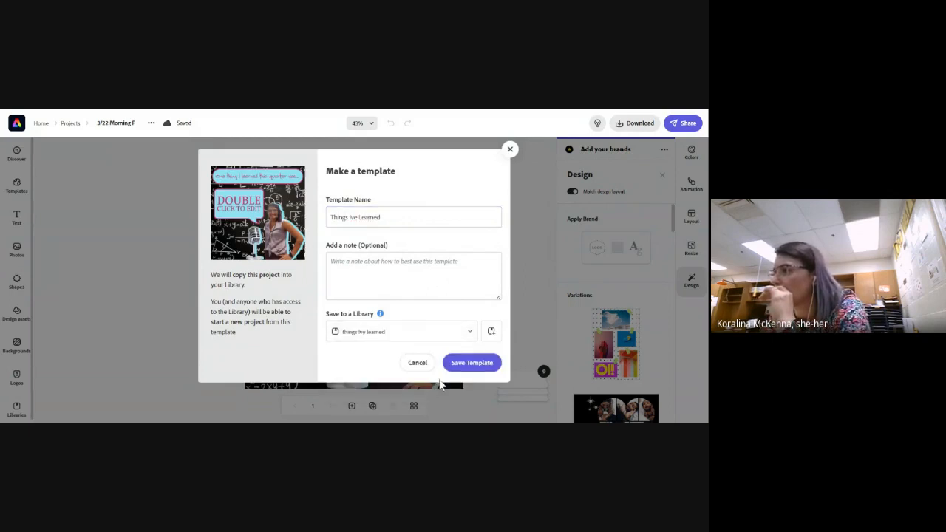
pyautogui.click(466, 364)
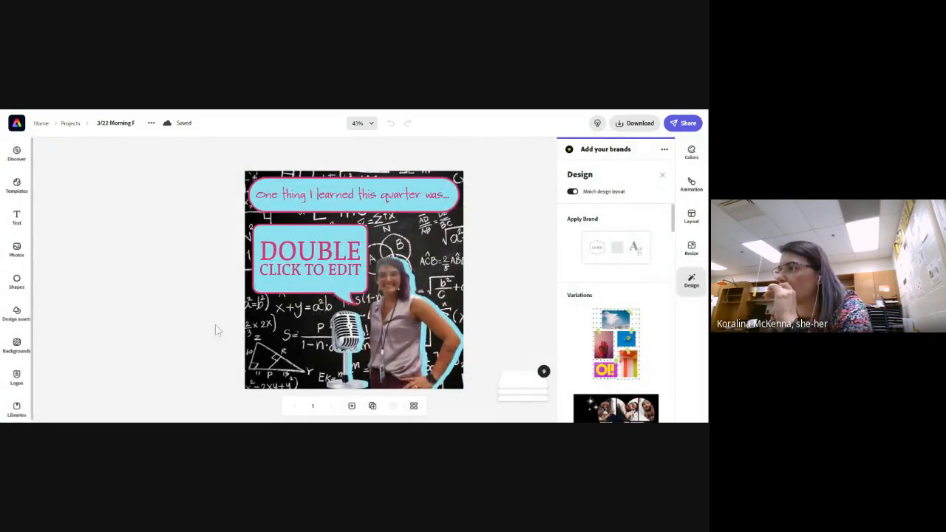
# Check the templates stored in the "things Ive learned" library and return to the libraries overview
pyautogui.click(40, 124)
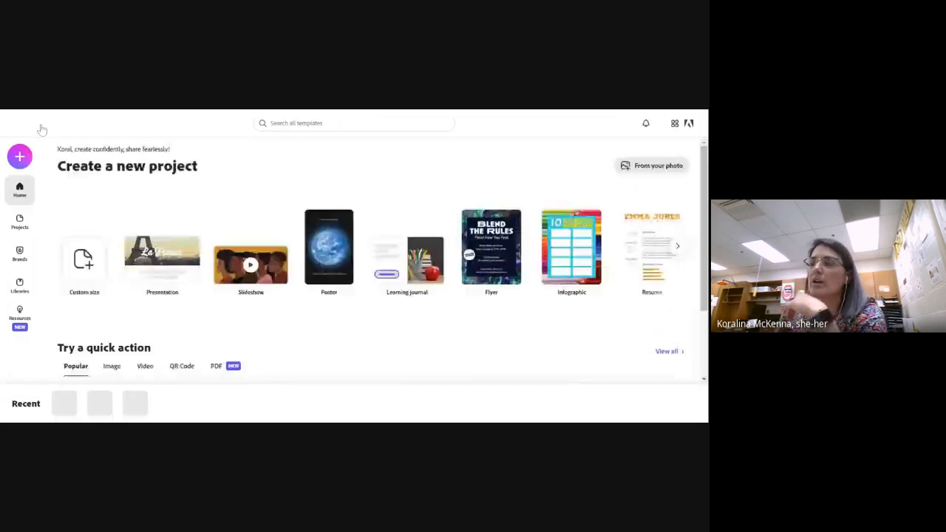
pyautogui.click(20, 286)
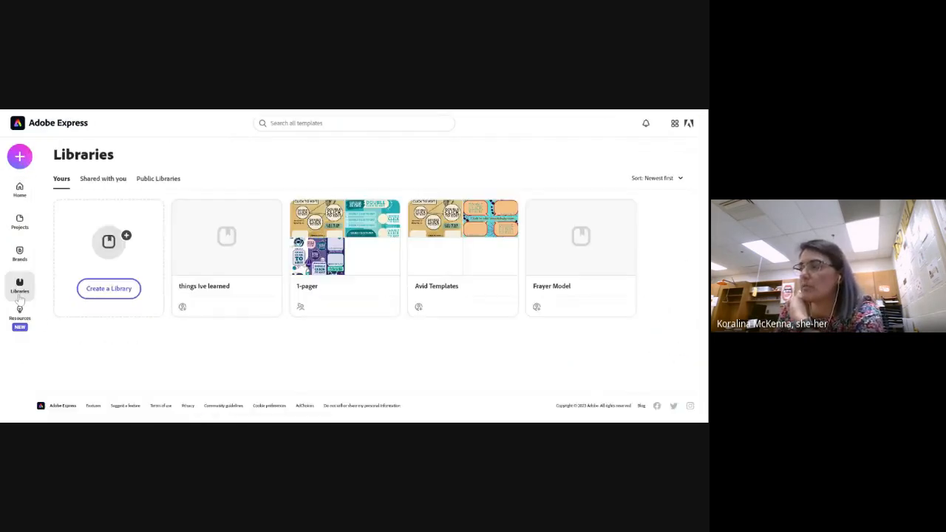
pyautogui.click(241, 275)
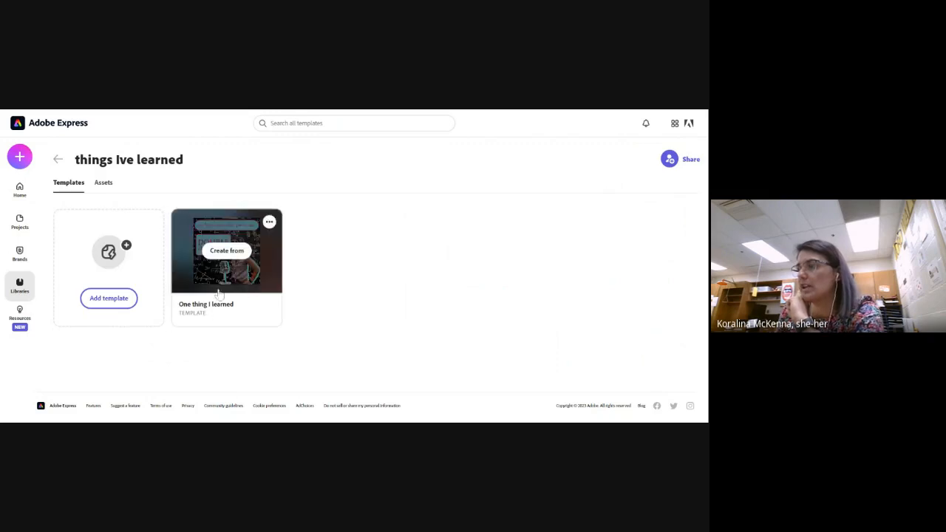
pyautogui.click(59, 159)
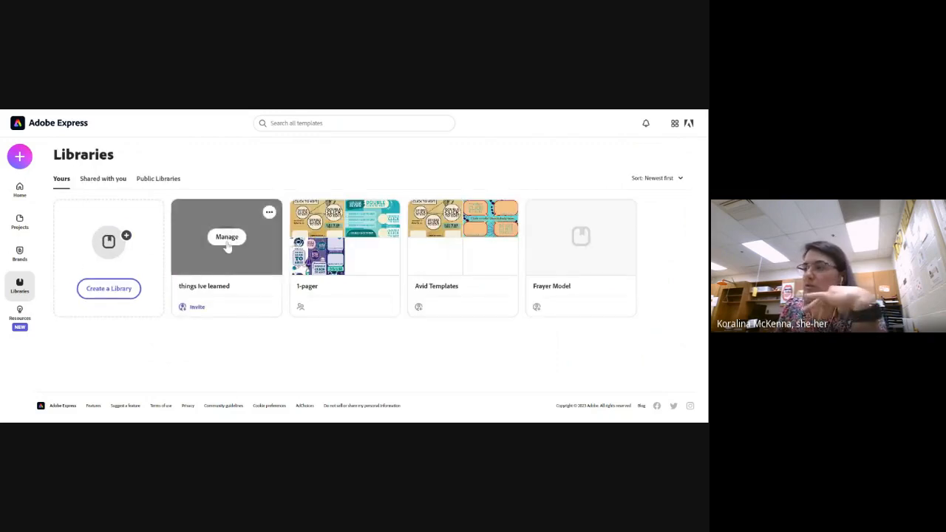
# View the invitation options of the "things Ive learned" library and close them without inviting anyone
pyautogui.click(198, 308)
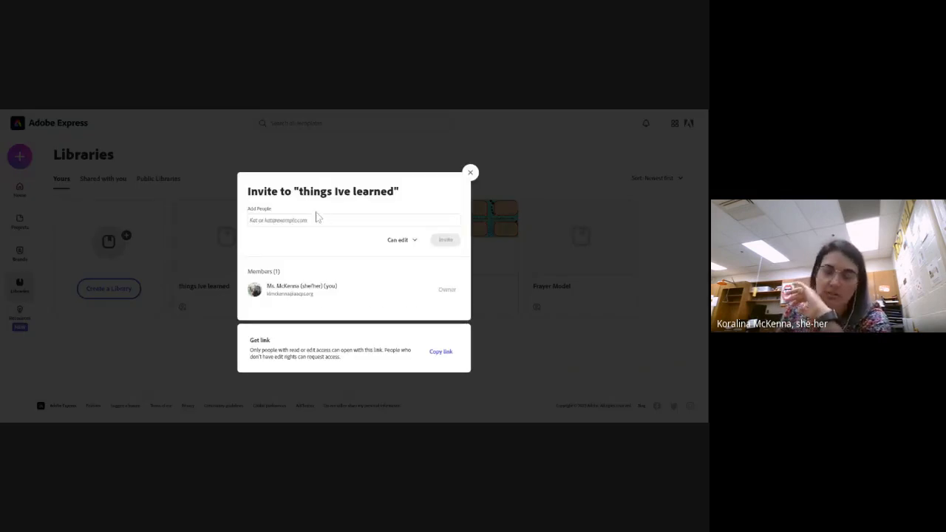
pyautogui.click(318, 220)
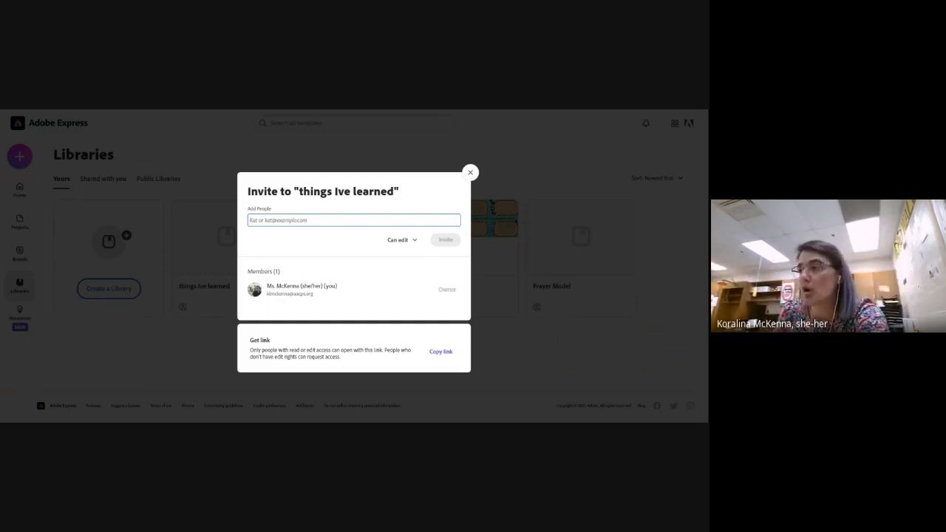
pyautogui.click(470, 172)
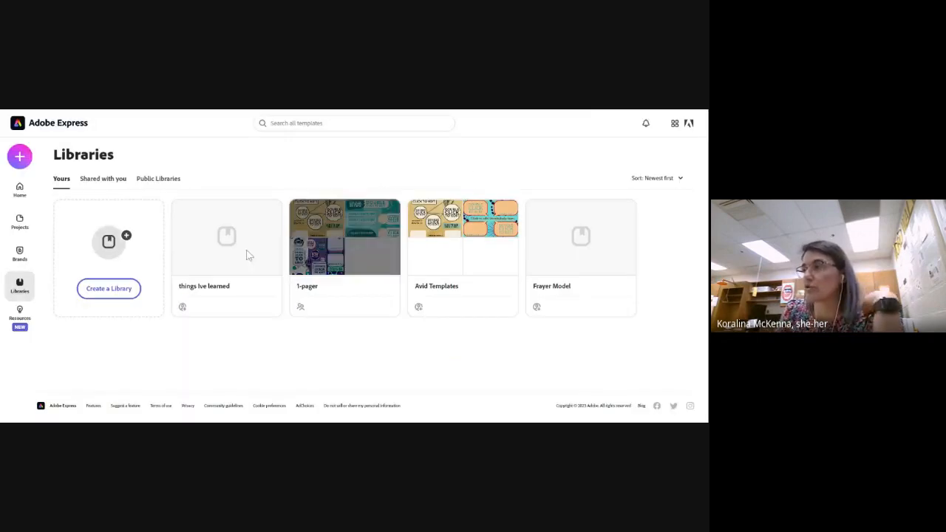
pyautogui.click(227, 288)
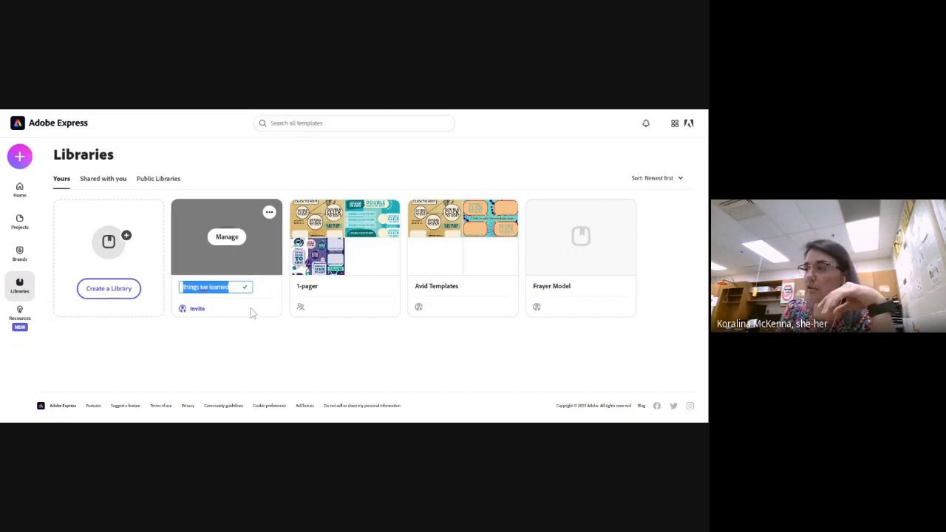
pyautogui.click(255, 313)
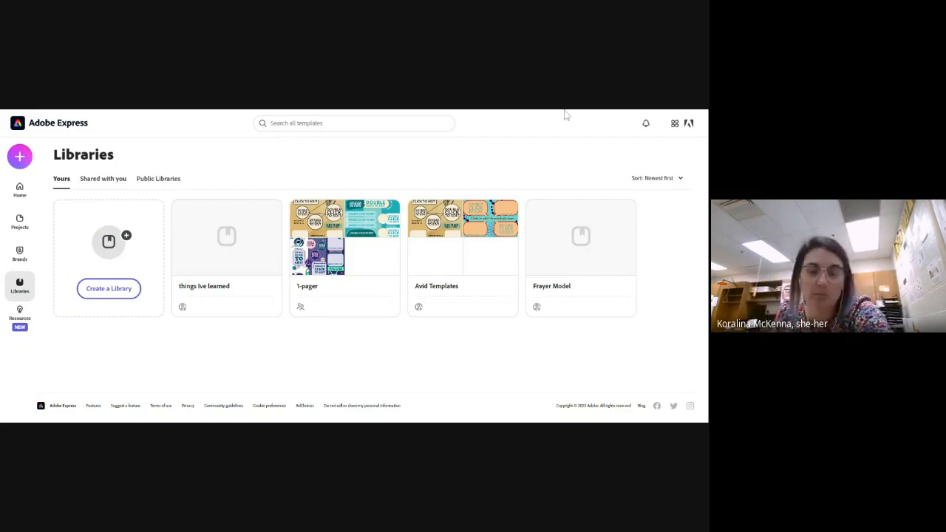
# Check which people the "1-pager" library is shared with
pyautogui.moveTo(316, 308)
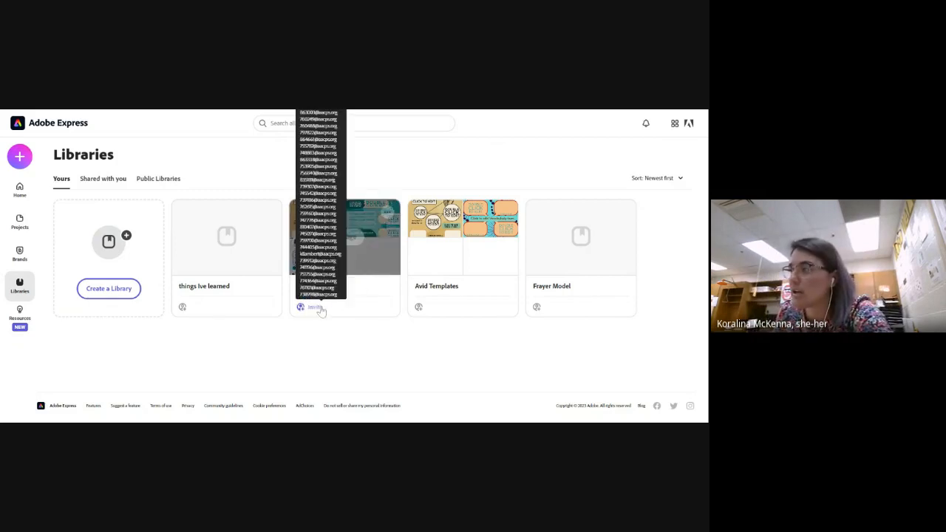